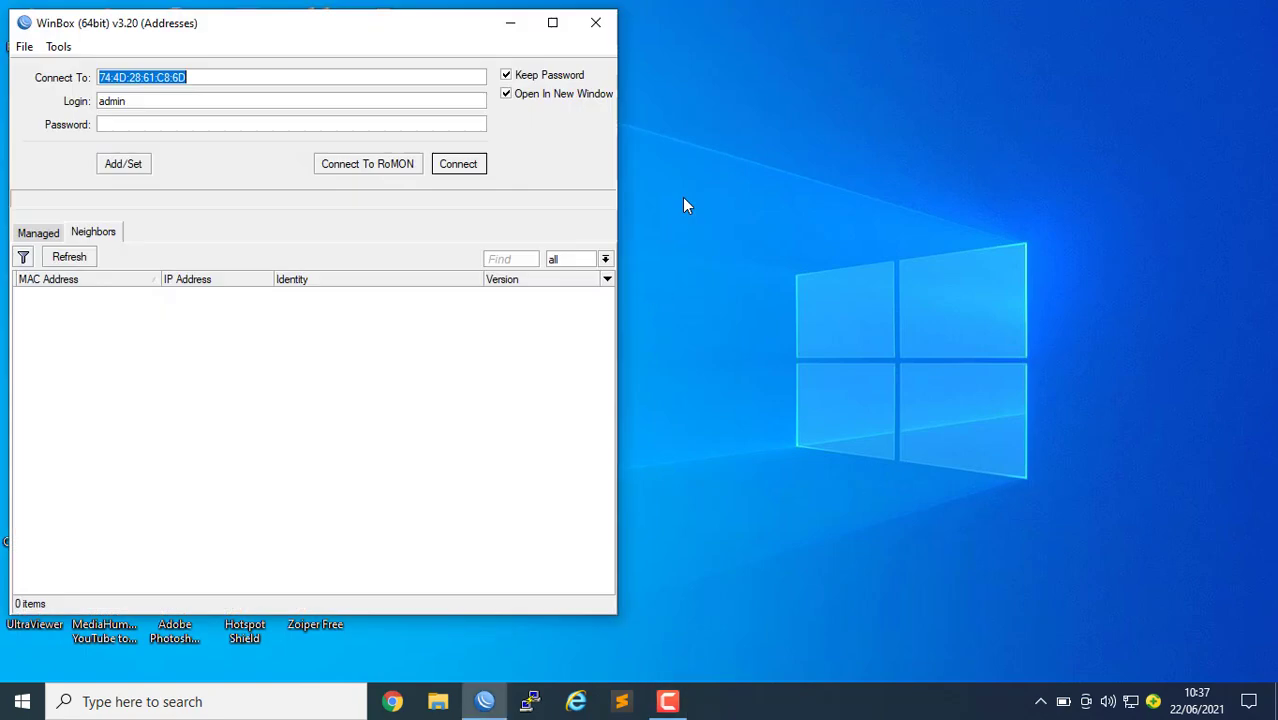
Step: Refresh the Neighbors list and choose the MikroTik router by its IP address 192.168.88.1 as the connection target
left_click_drag(372, 28, 390, 31)
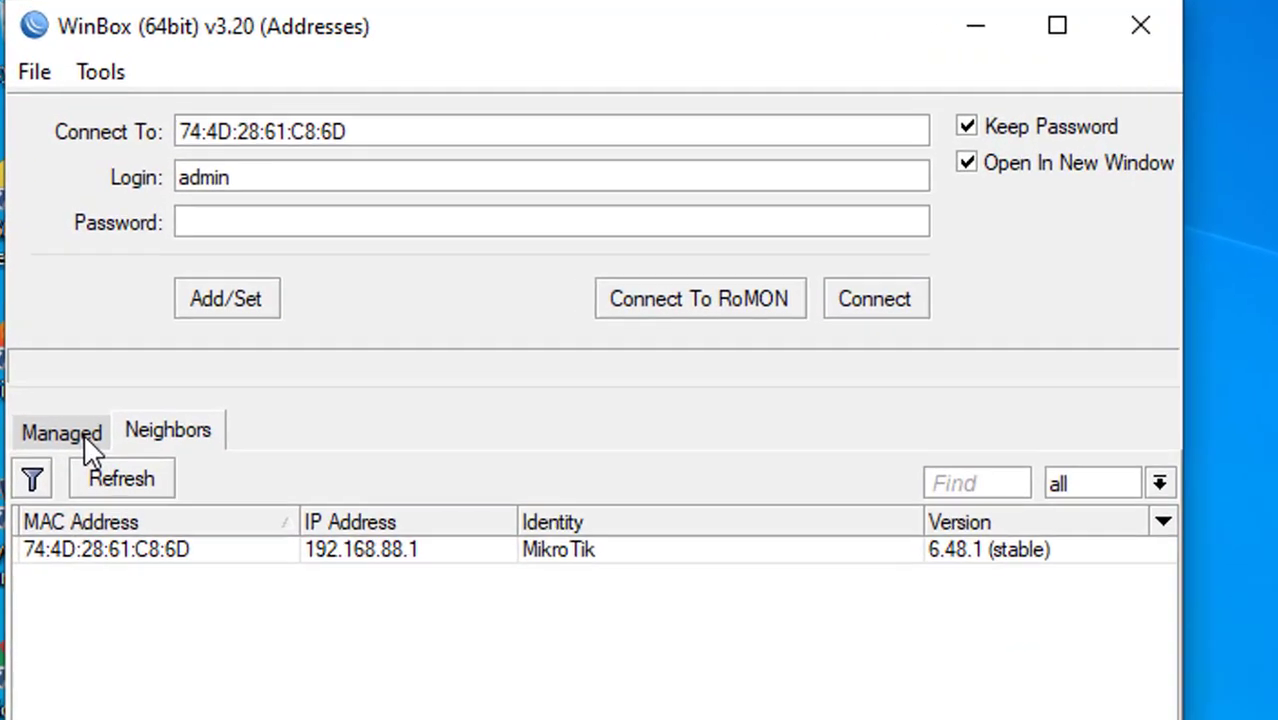
left_click(62, 310)
left_click(130, 308)
left_click(68, 310)
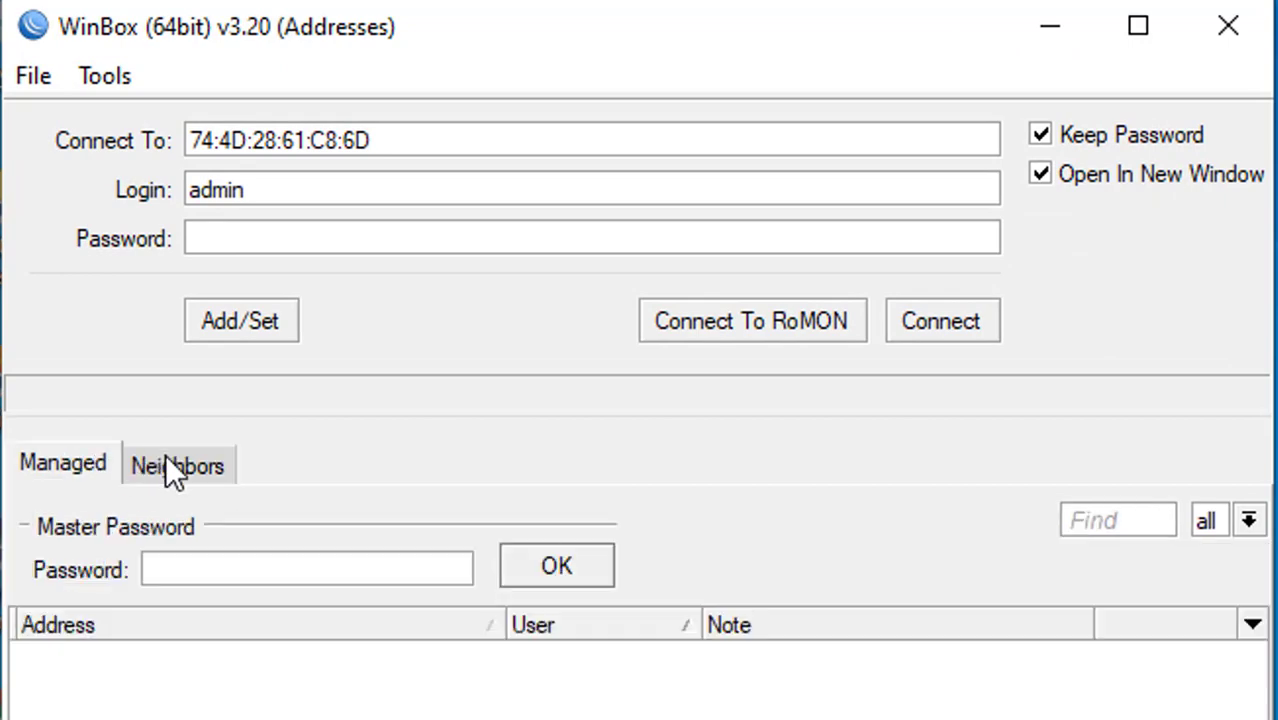
left_click(166, 468)
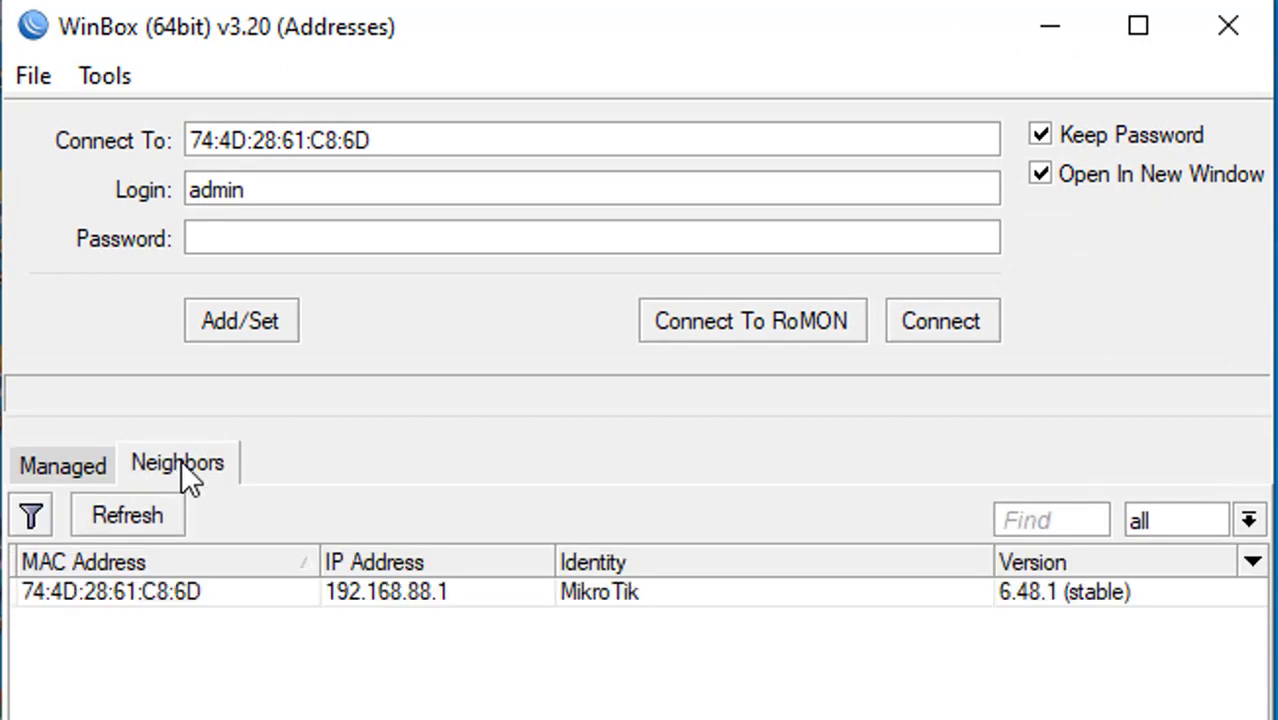
left_click(150, 516)
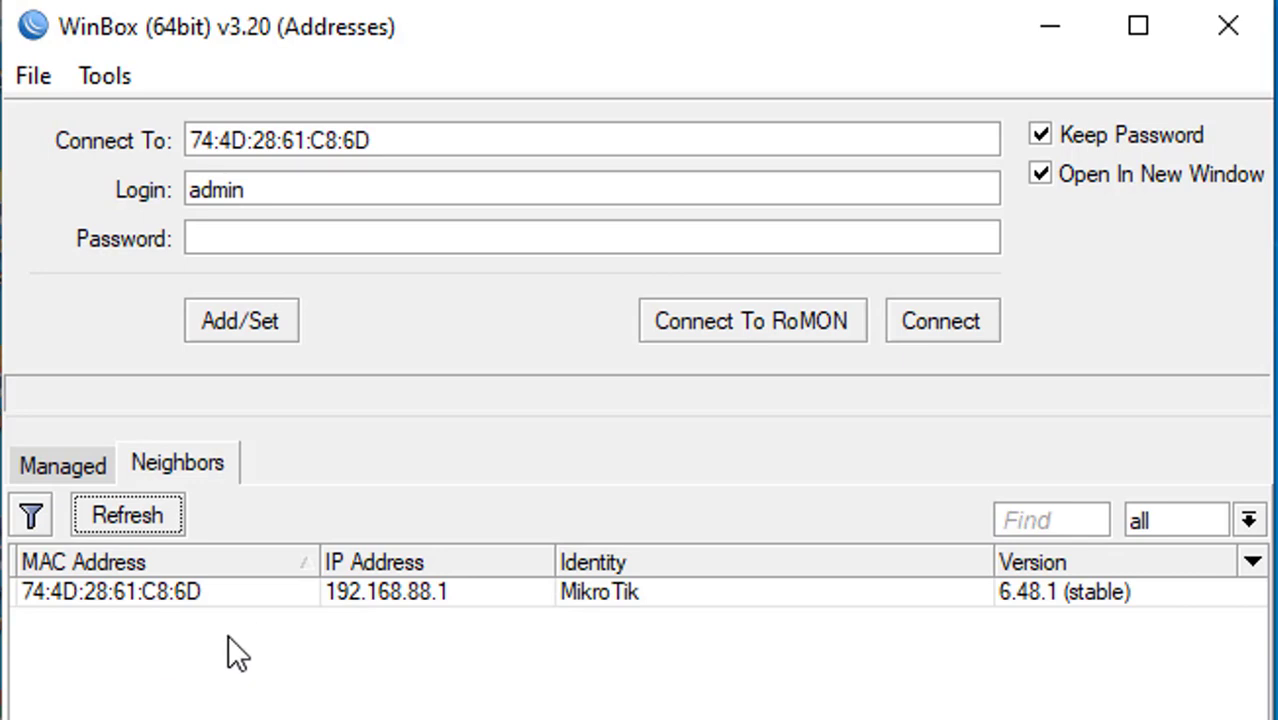
left_click(400, 590)
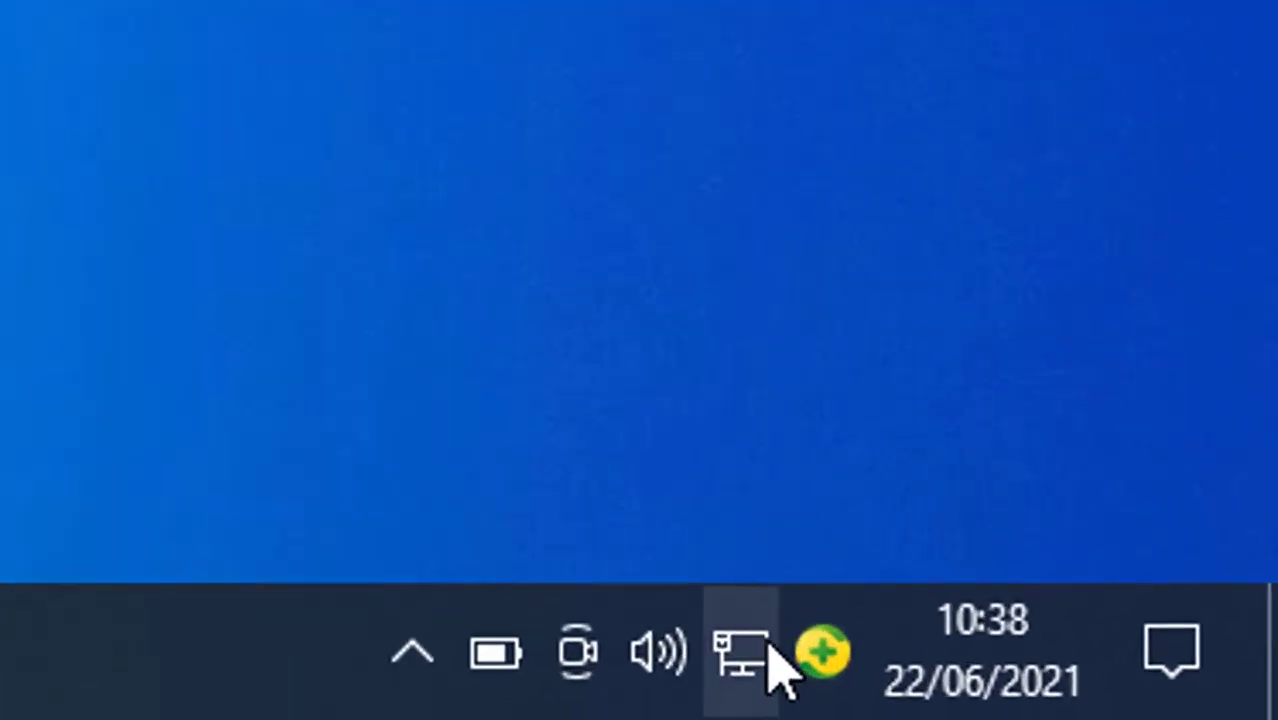
Step: Open the Windows network adapter list from the Network & Internet settings
right_click(892, 660)
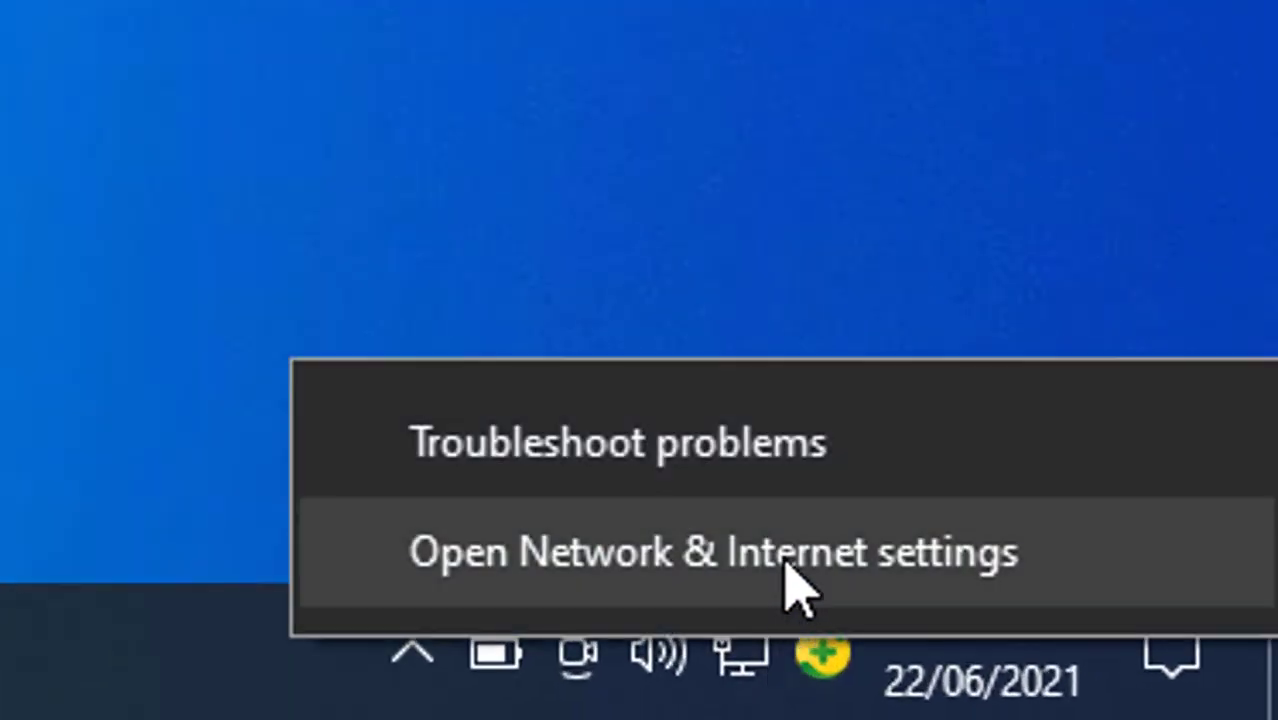
left_click(909, 600)
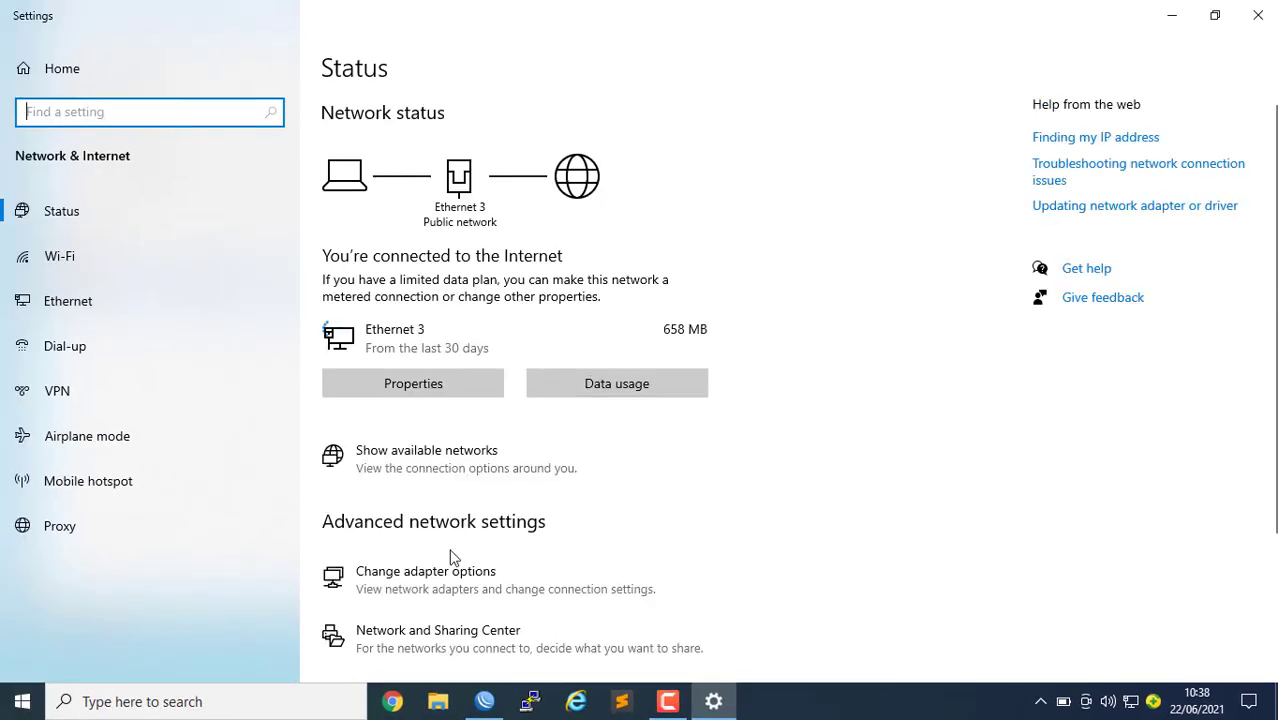
scroll(455, 560, "down", 3)
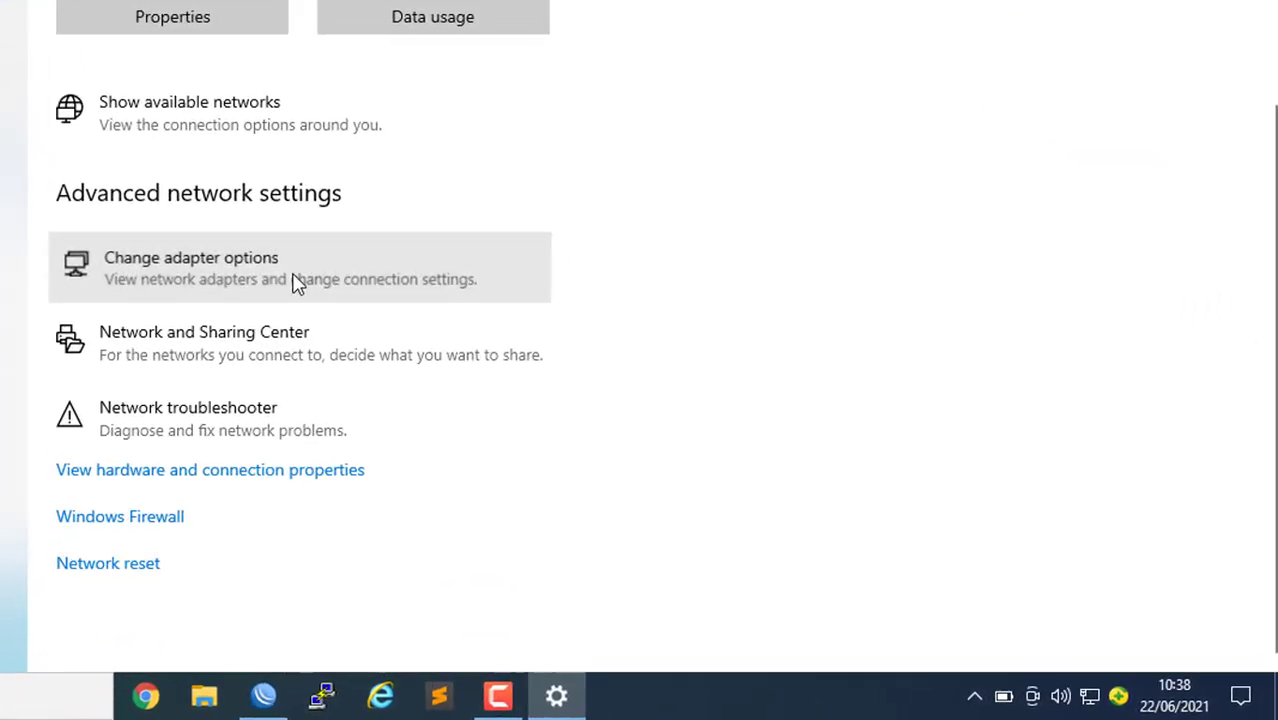
left_click(268, 272)
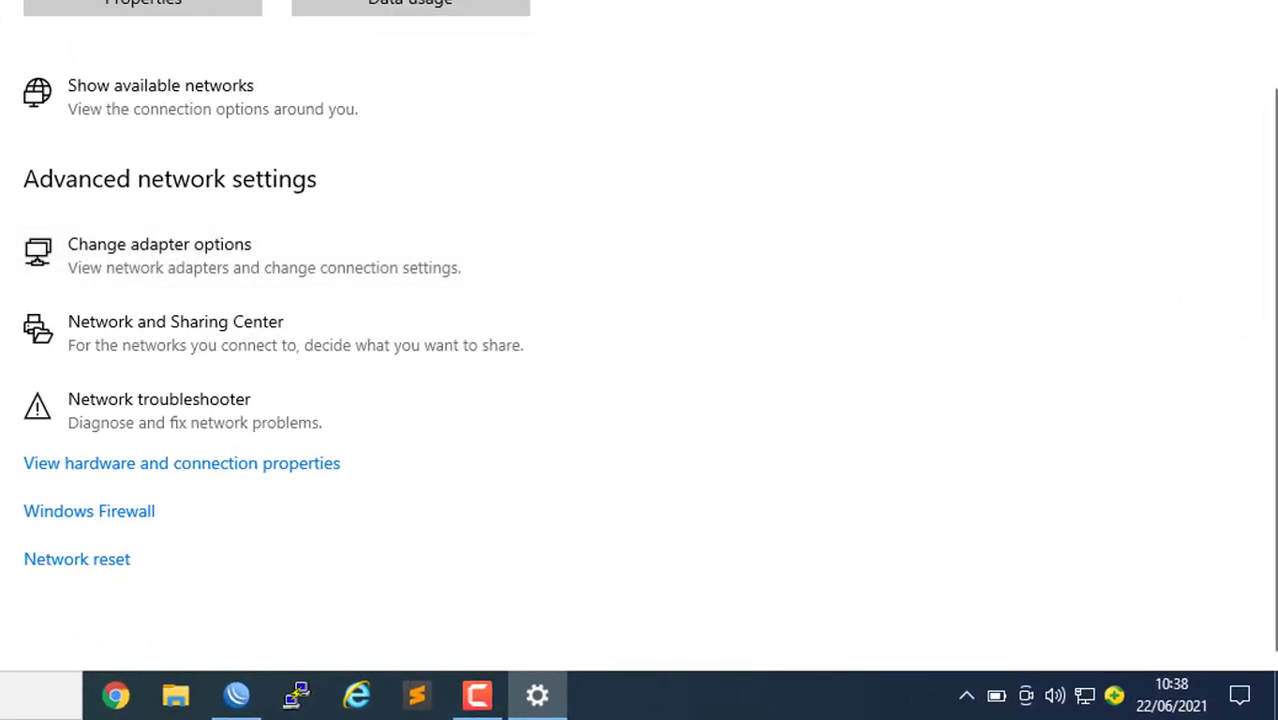
Step: Check how Ethernet 3 obtains its IP and DNS addresses in its TCP/IPv4 properties, and close the dialogs
right_click(6, 113)
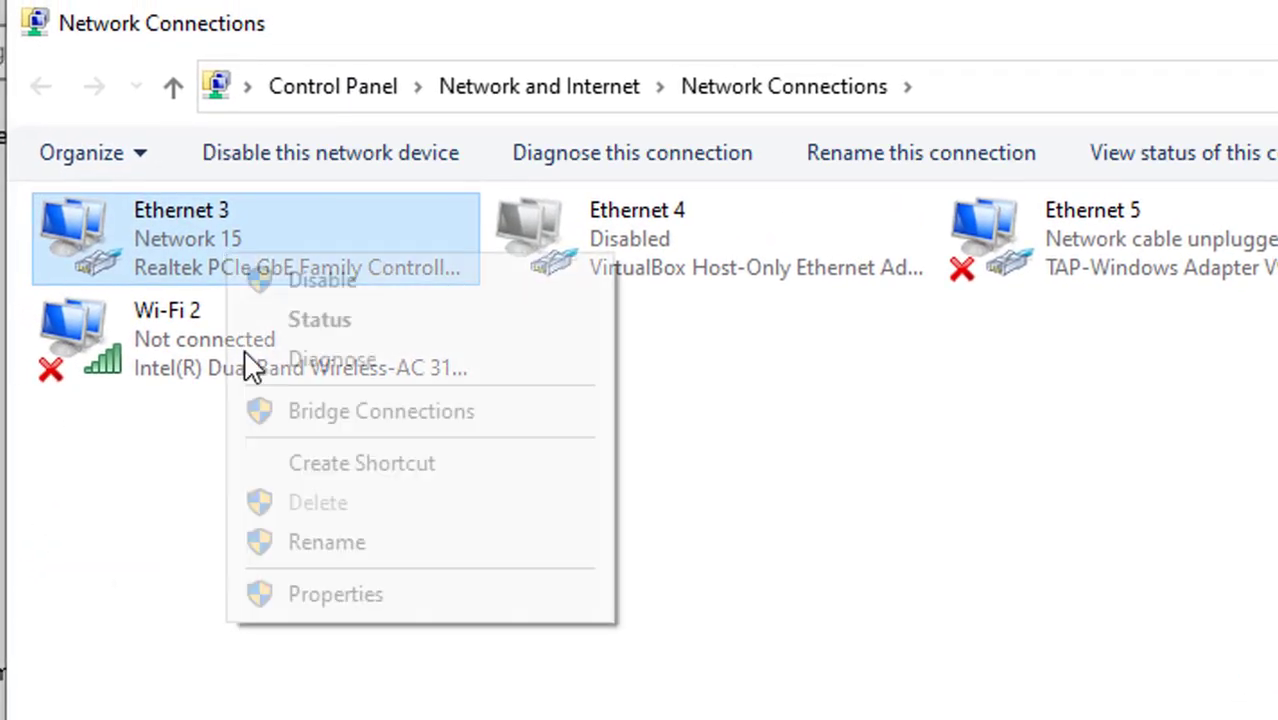
left_click(15, 364)
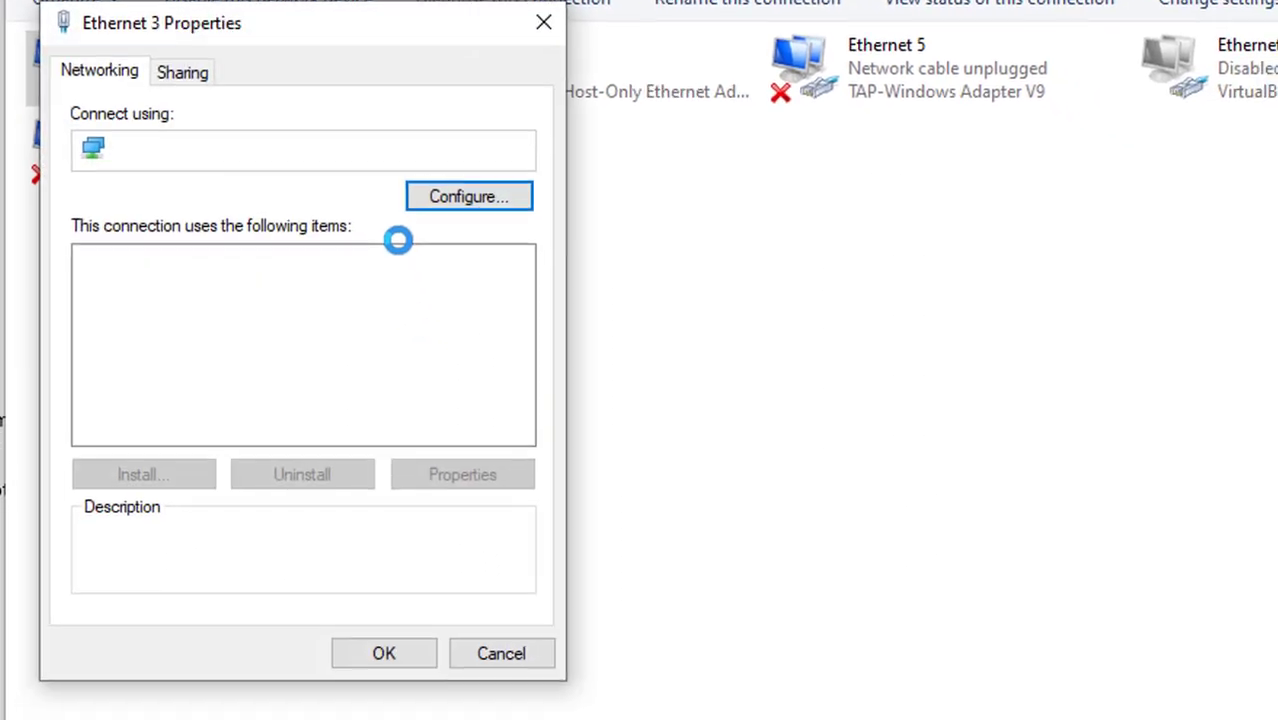
double_click(365, 355)
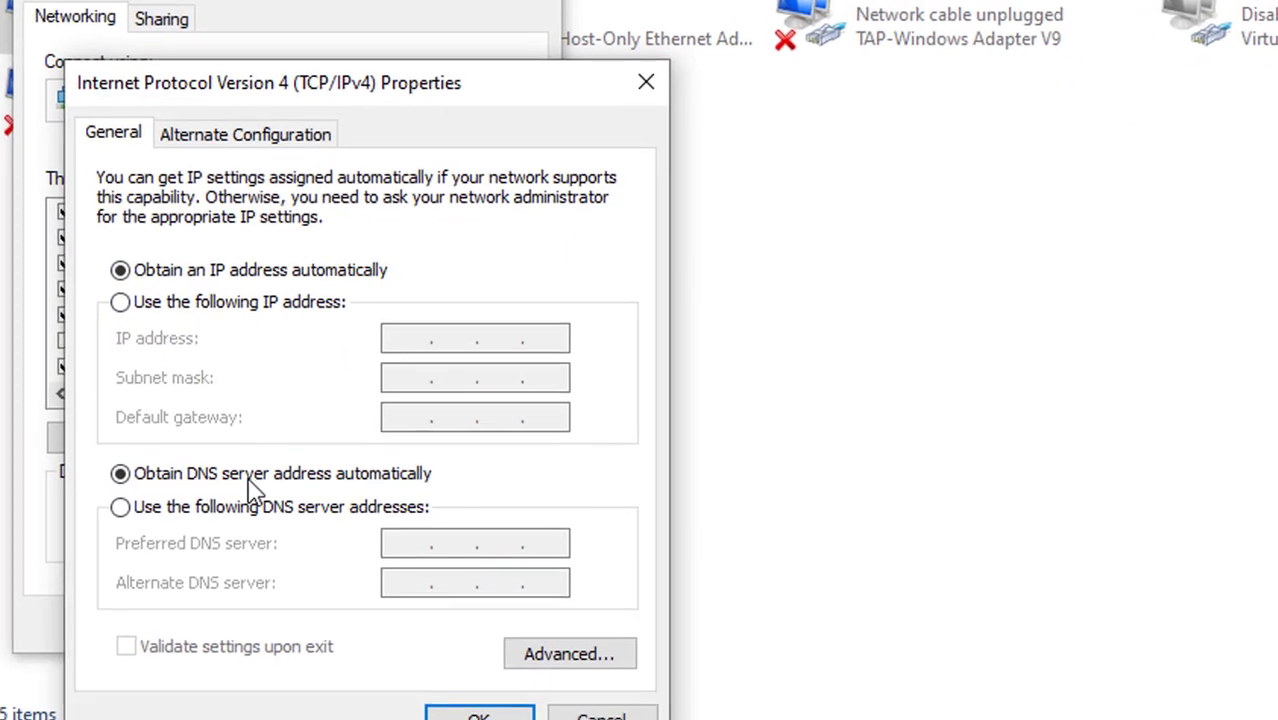
left_click(478, 716)
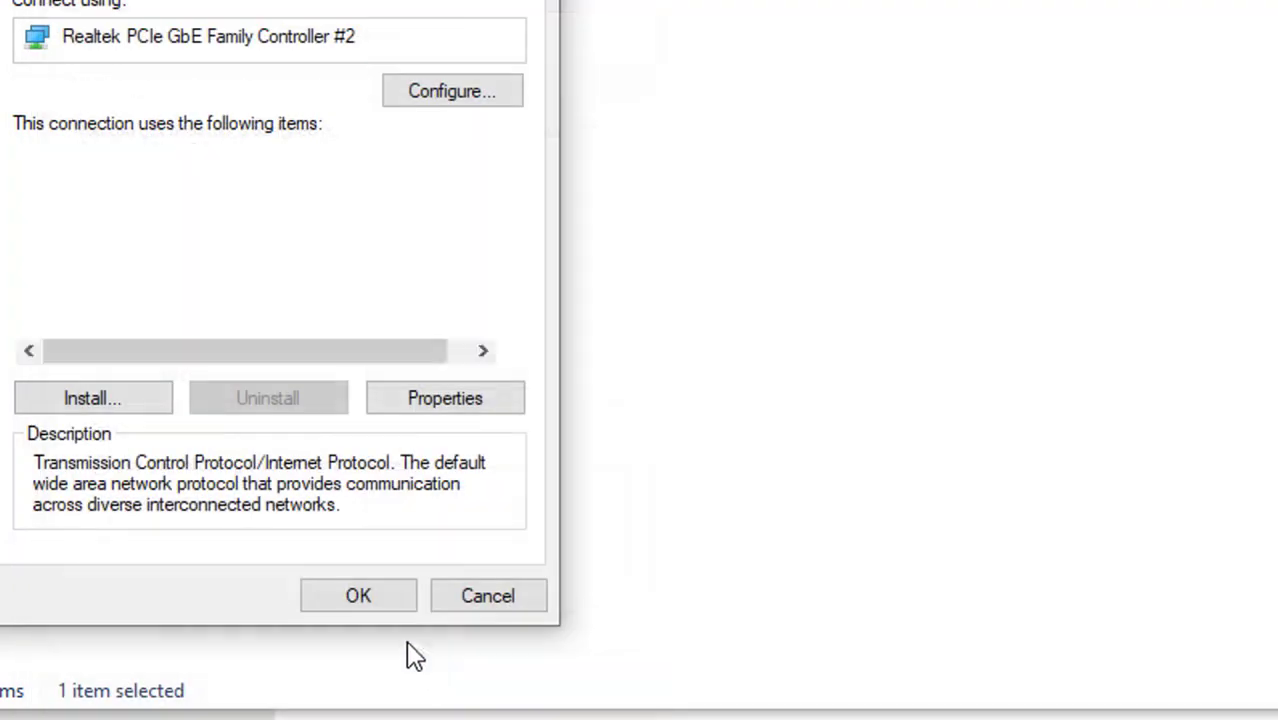
left_click(358, 595)
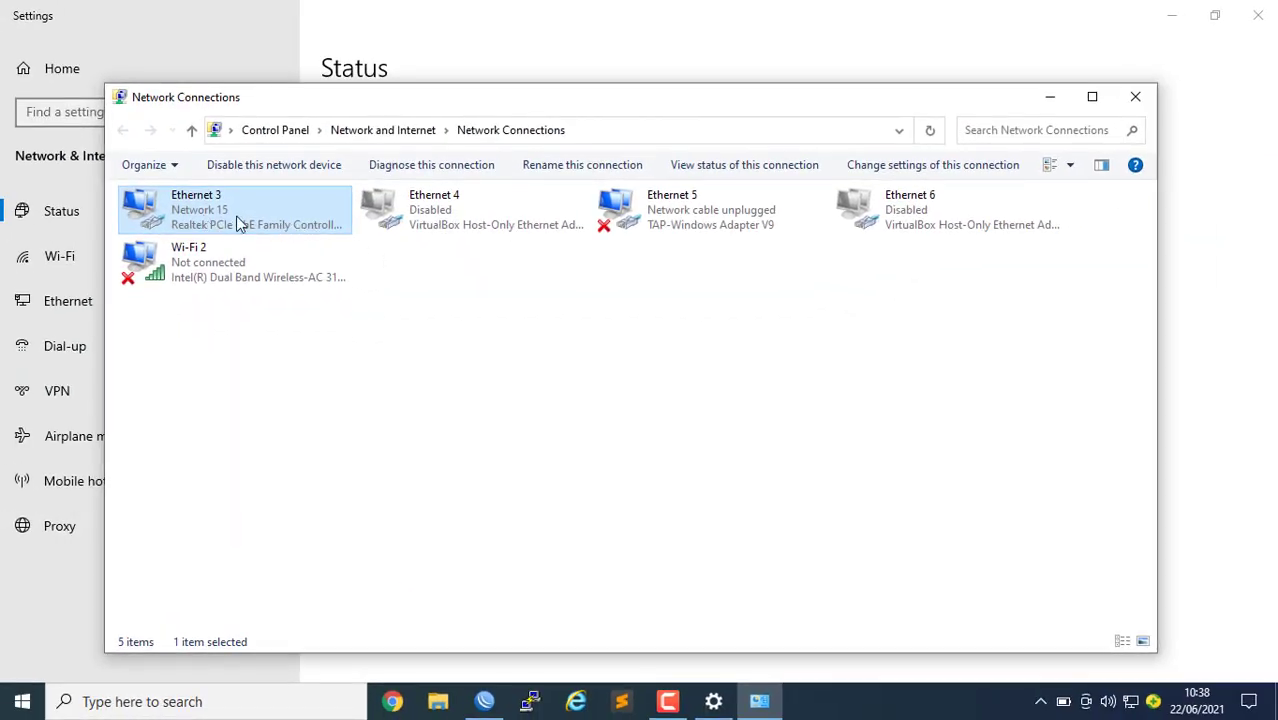
Step: Examine the IPv4 address, subnet mask and default gateway in Ethernet 3's connection details, and close all network windows
right_click(182, 210)
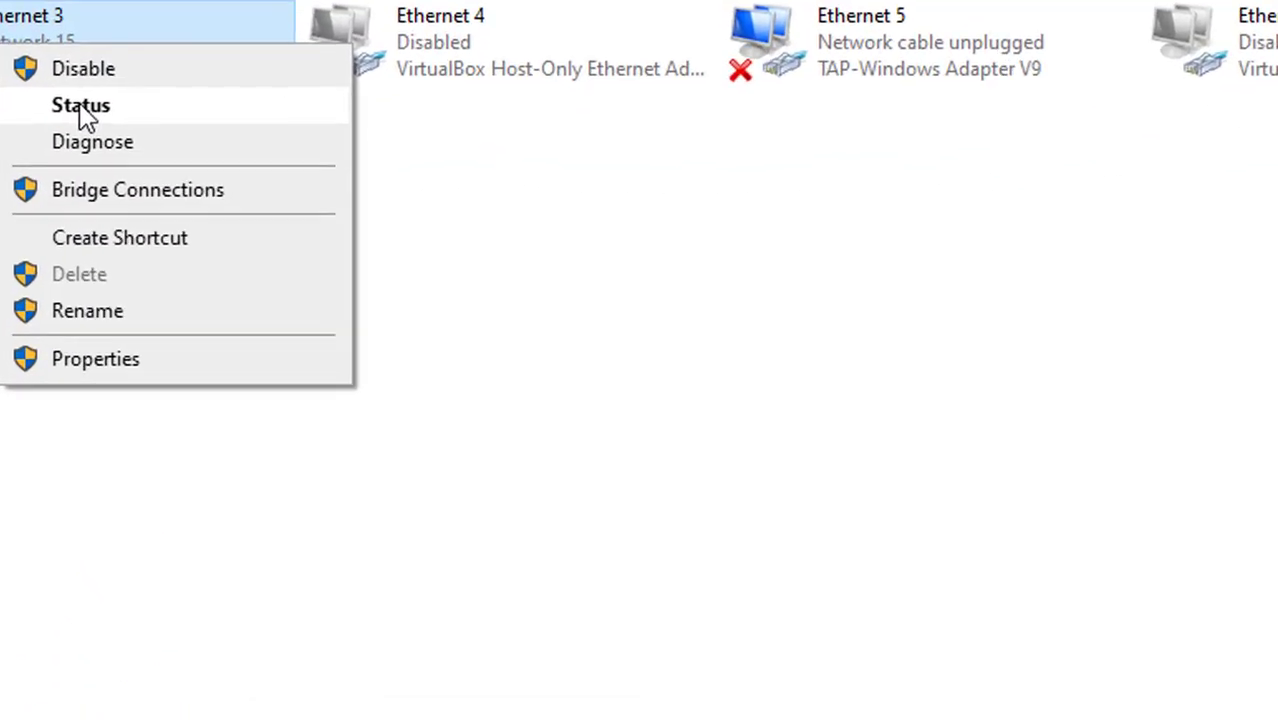
left_click(85, 117)
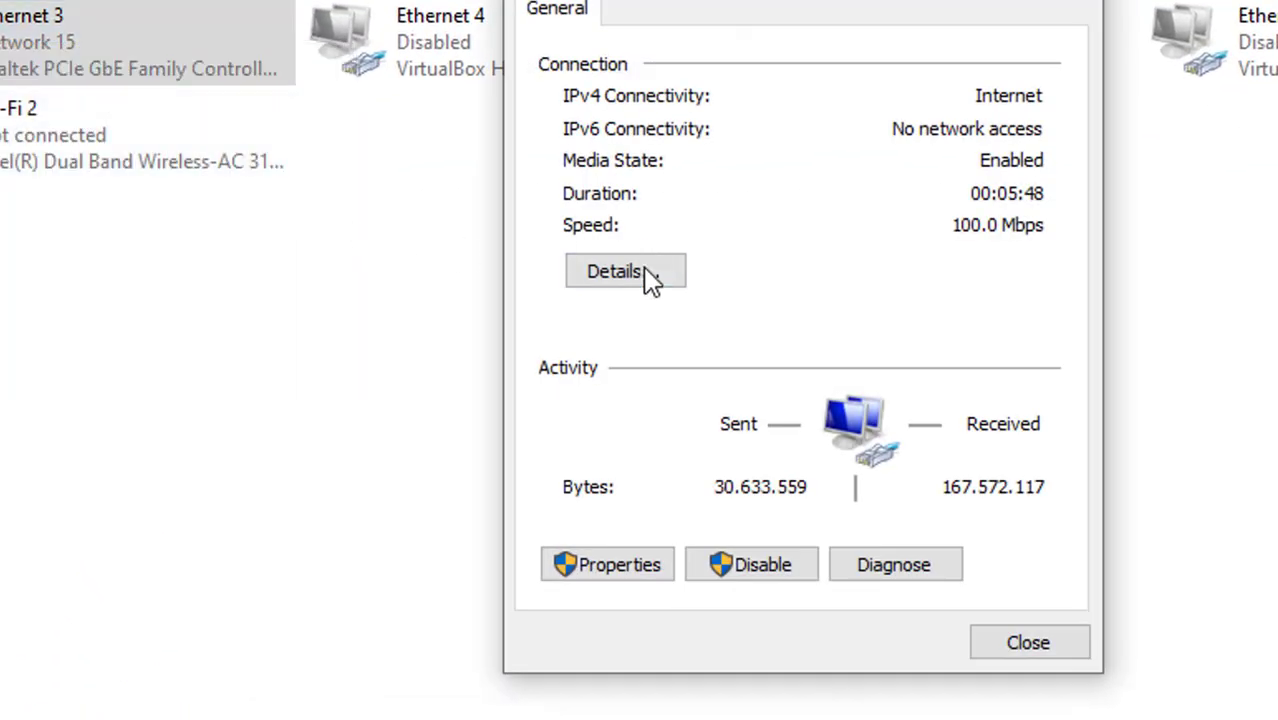
left_click(648, 277)
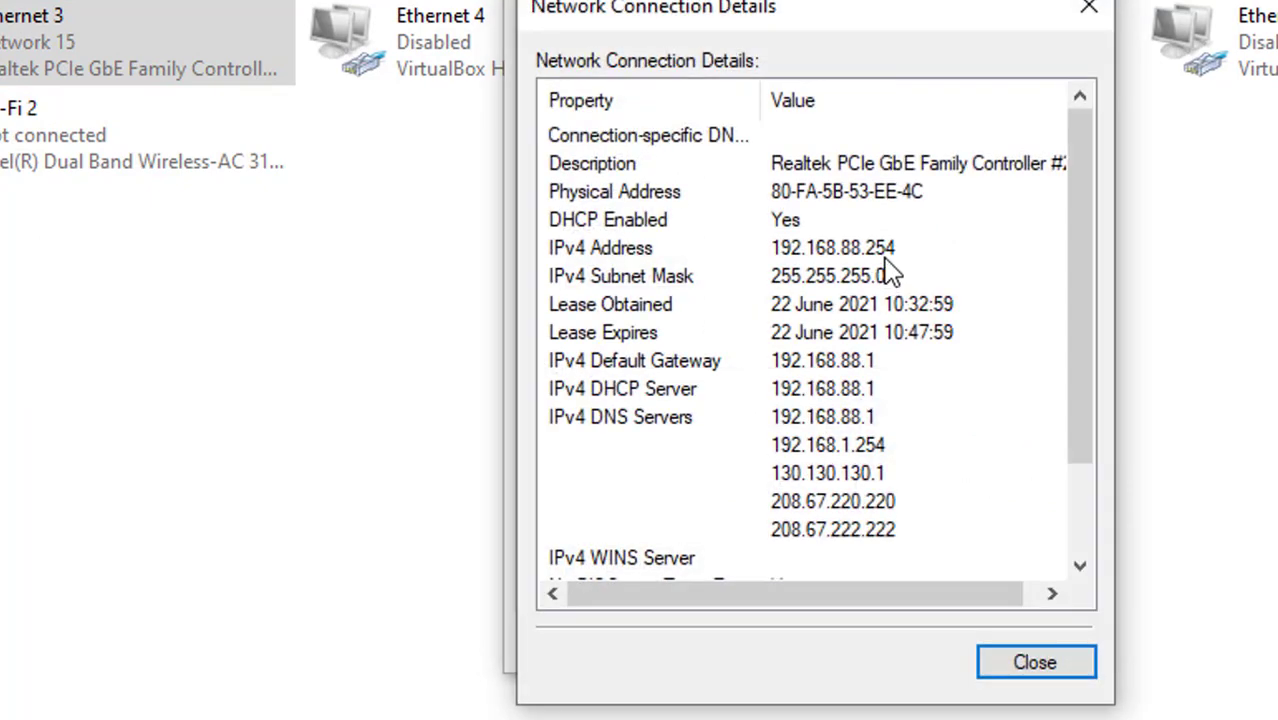
left_click(888, 247)
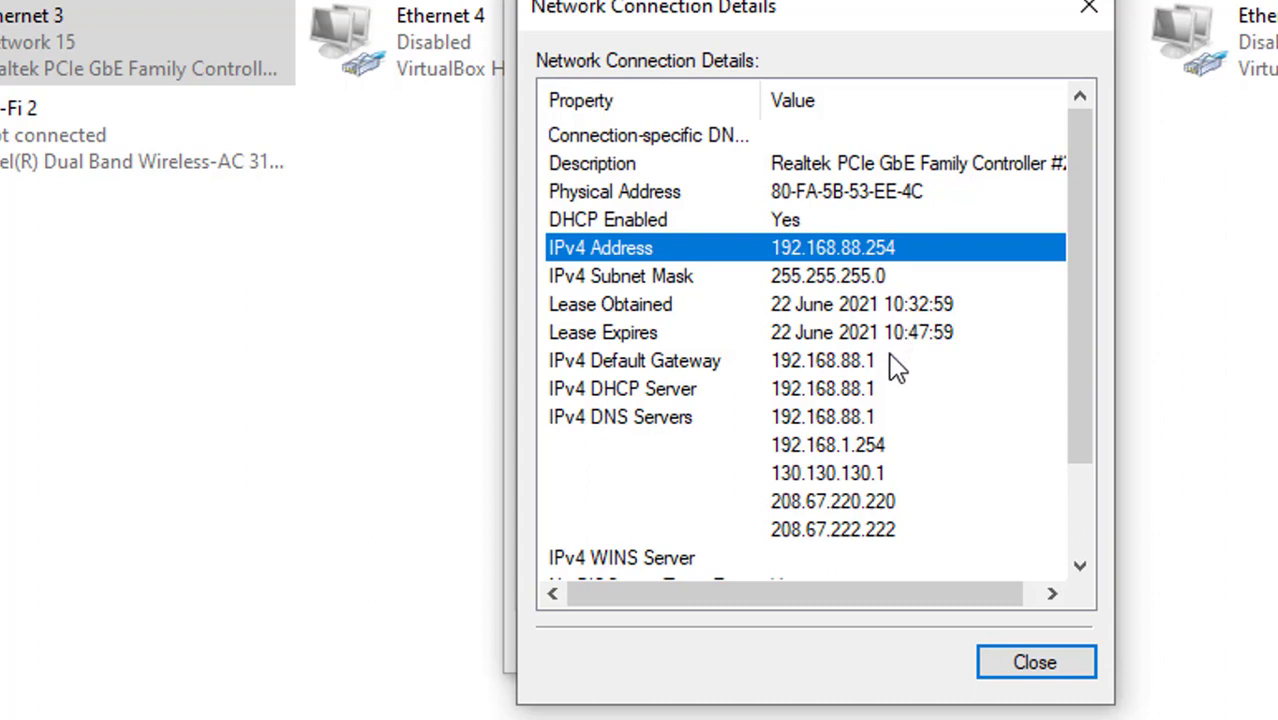
left_click(895, 280)
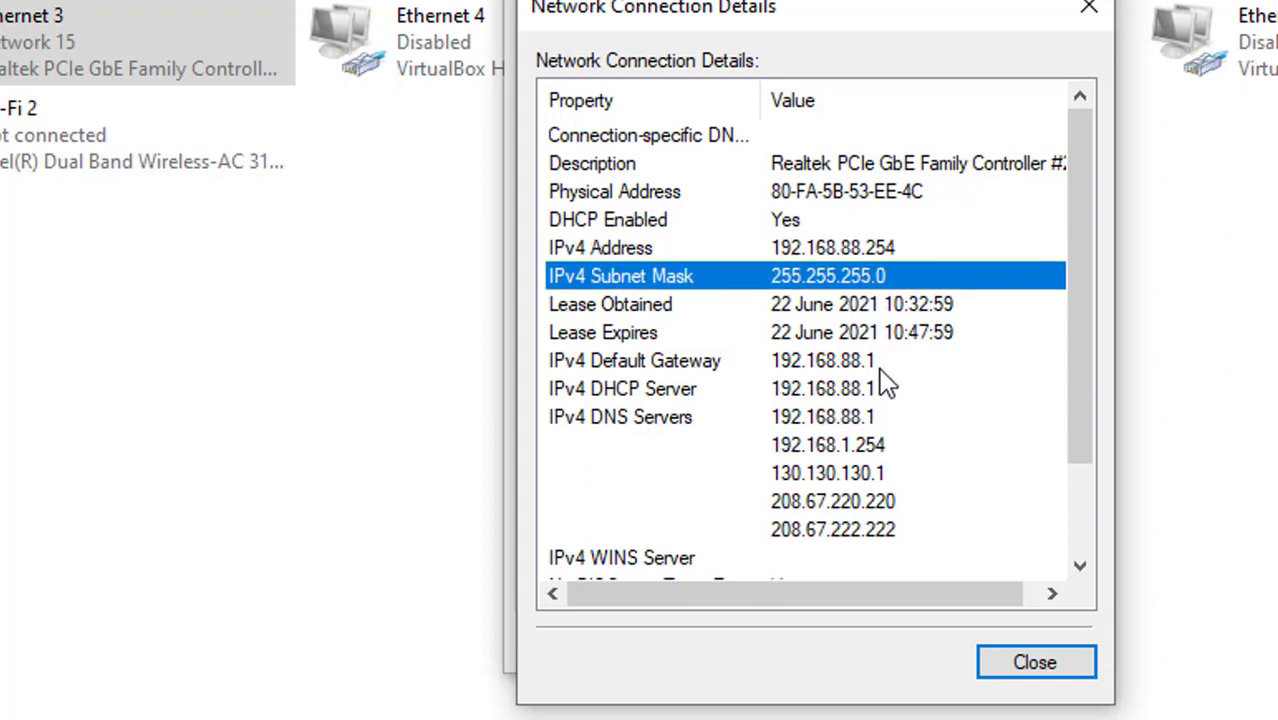
left_click(880, 362)
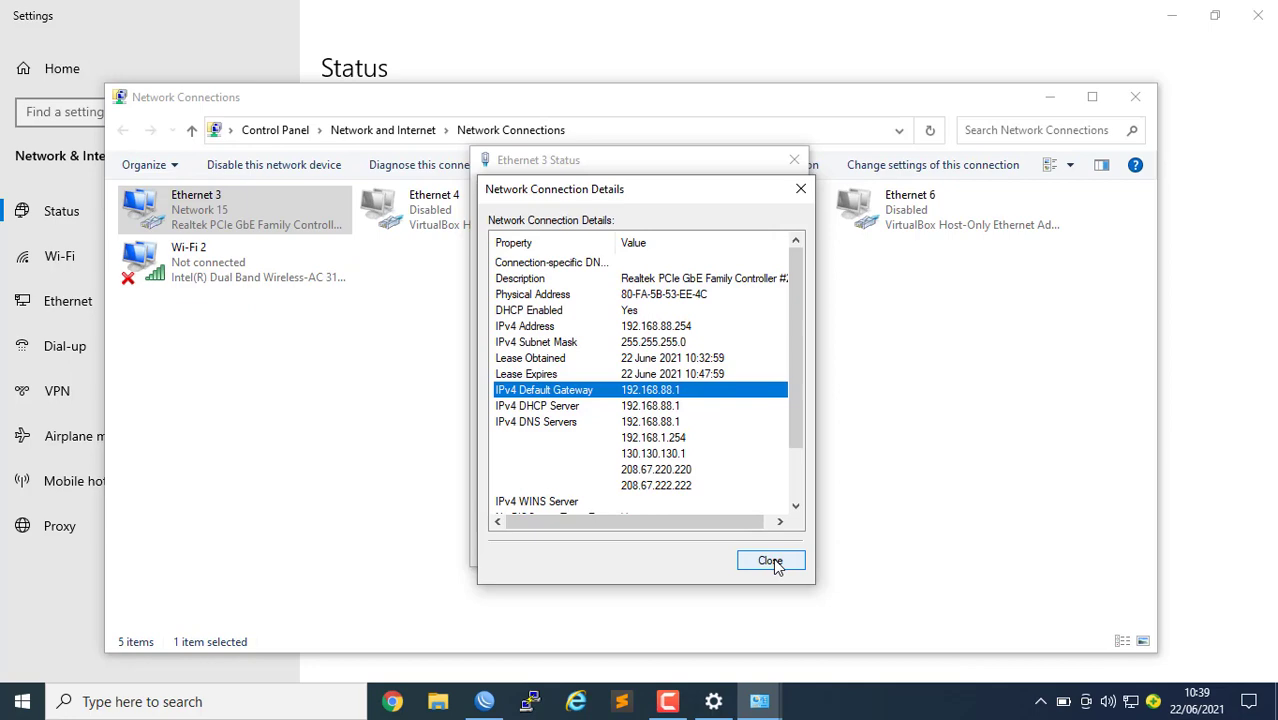
left_click(768, 558)
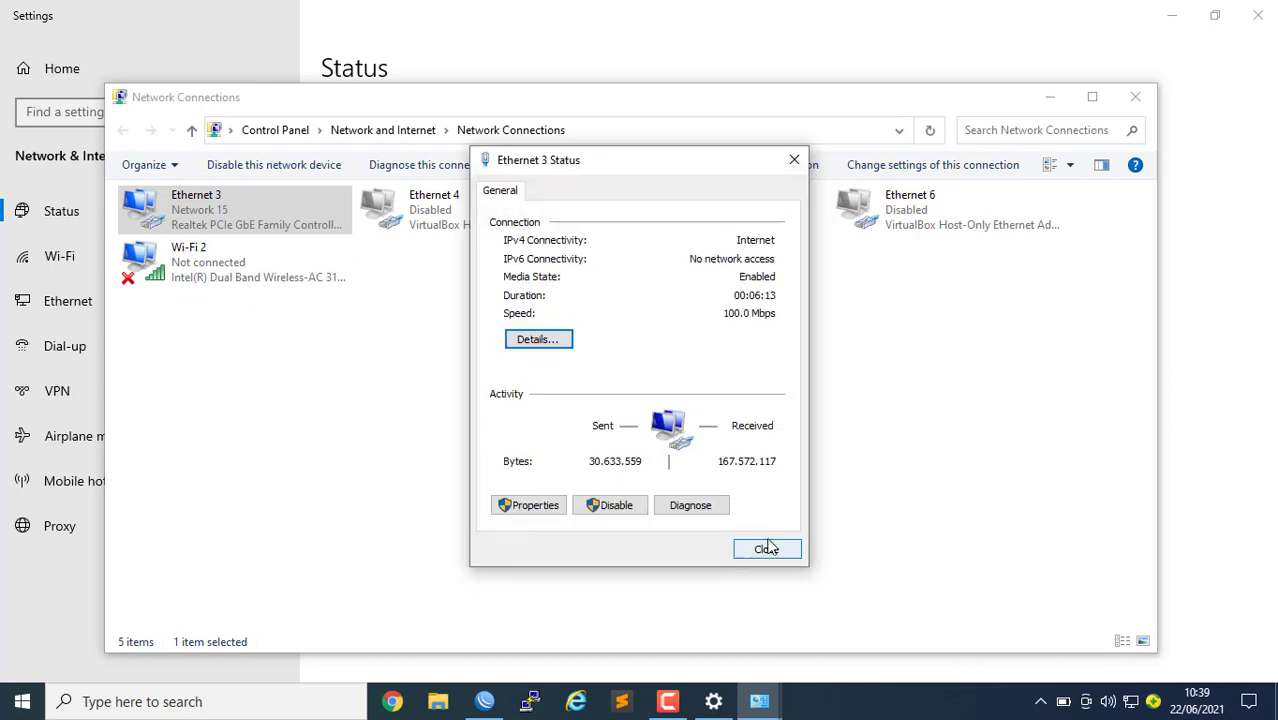
left_click(766, 550)
left_click(1136, 98)
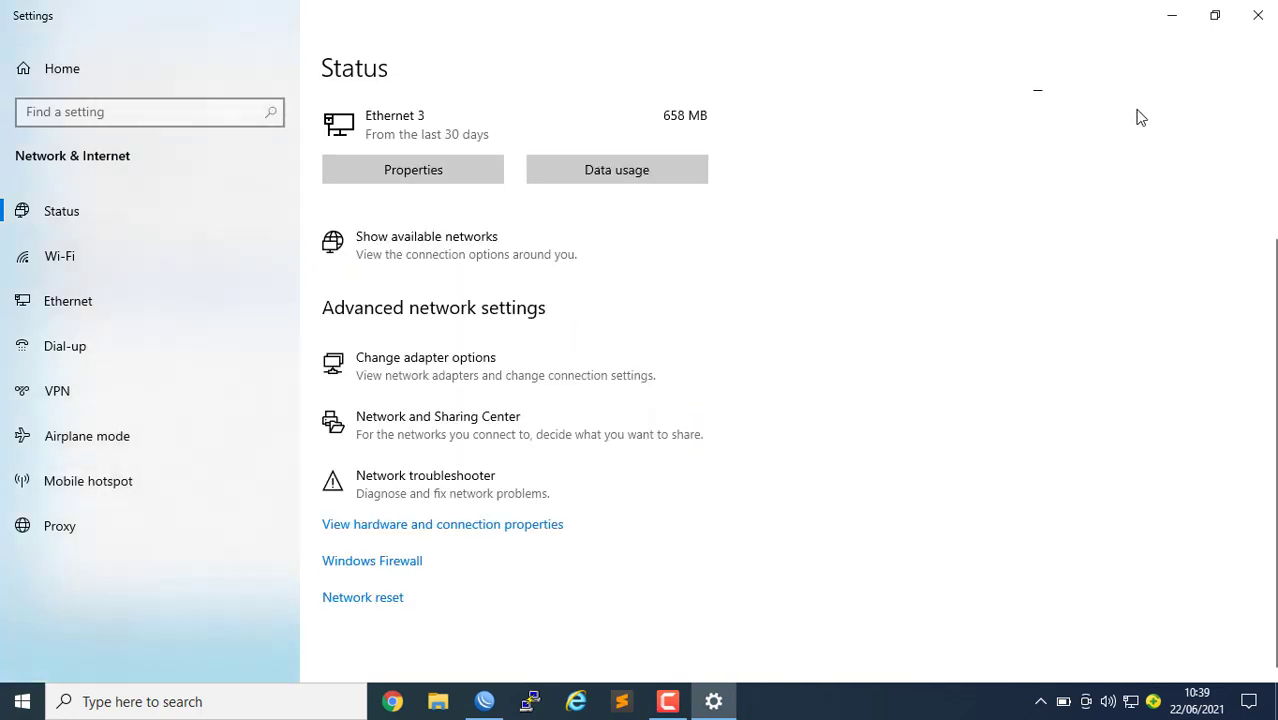
left_click(1250, 10)
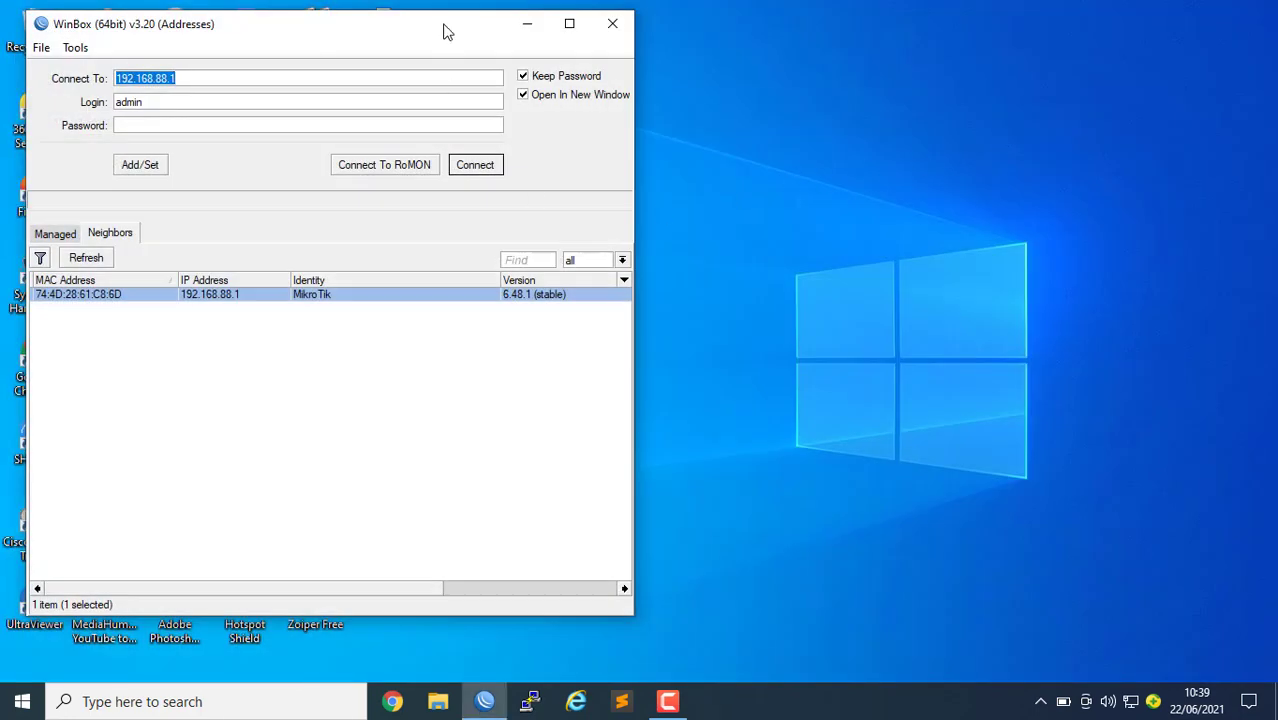
Step: Move the WinBox window toward the middle of the desktop and choose the MikroTik neighbor by its MAC address as the connection target
left_click_drag(445, 34, 829, 42)
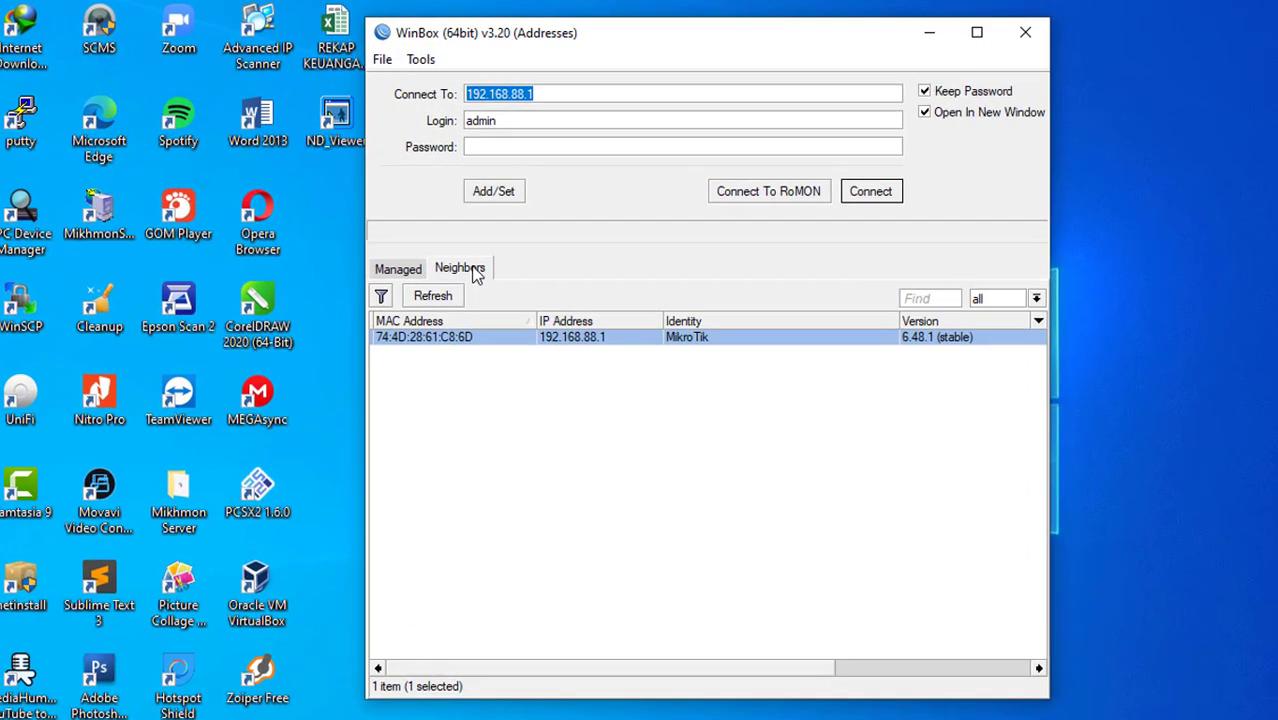
left_click(507, 243)
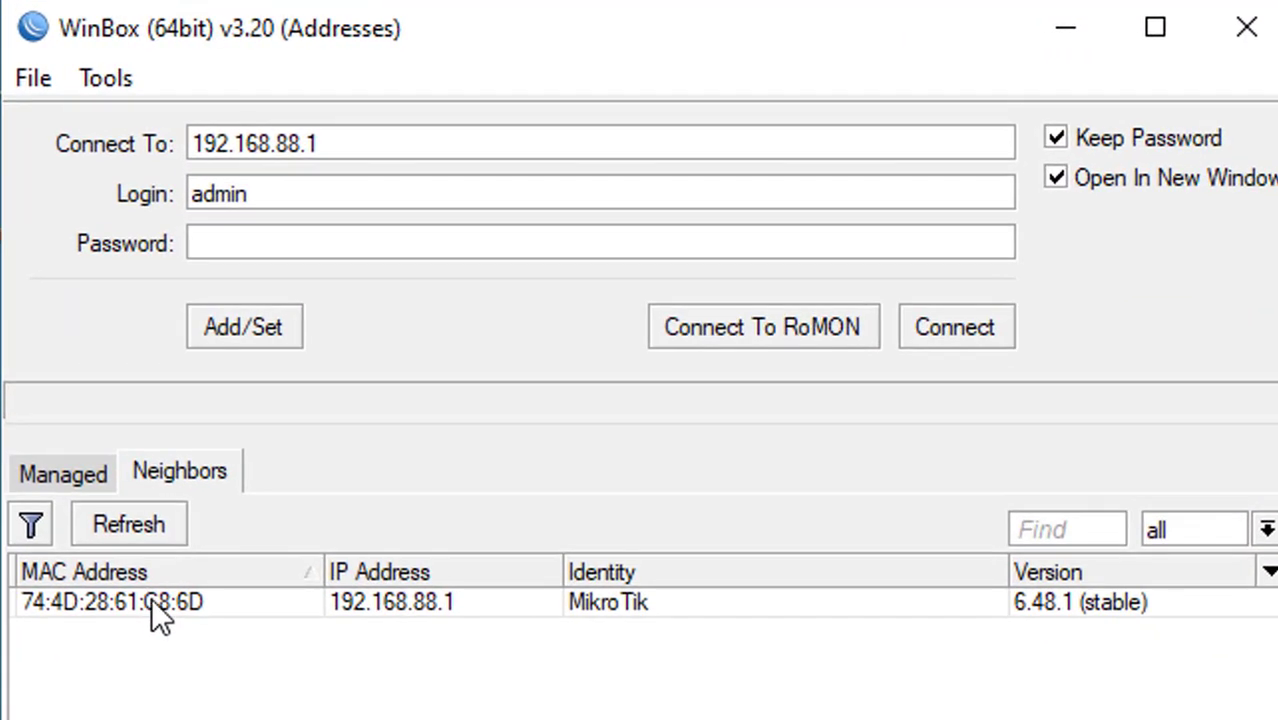
left_click(183, 574)
left_click(397, 595)
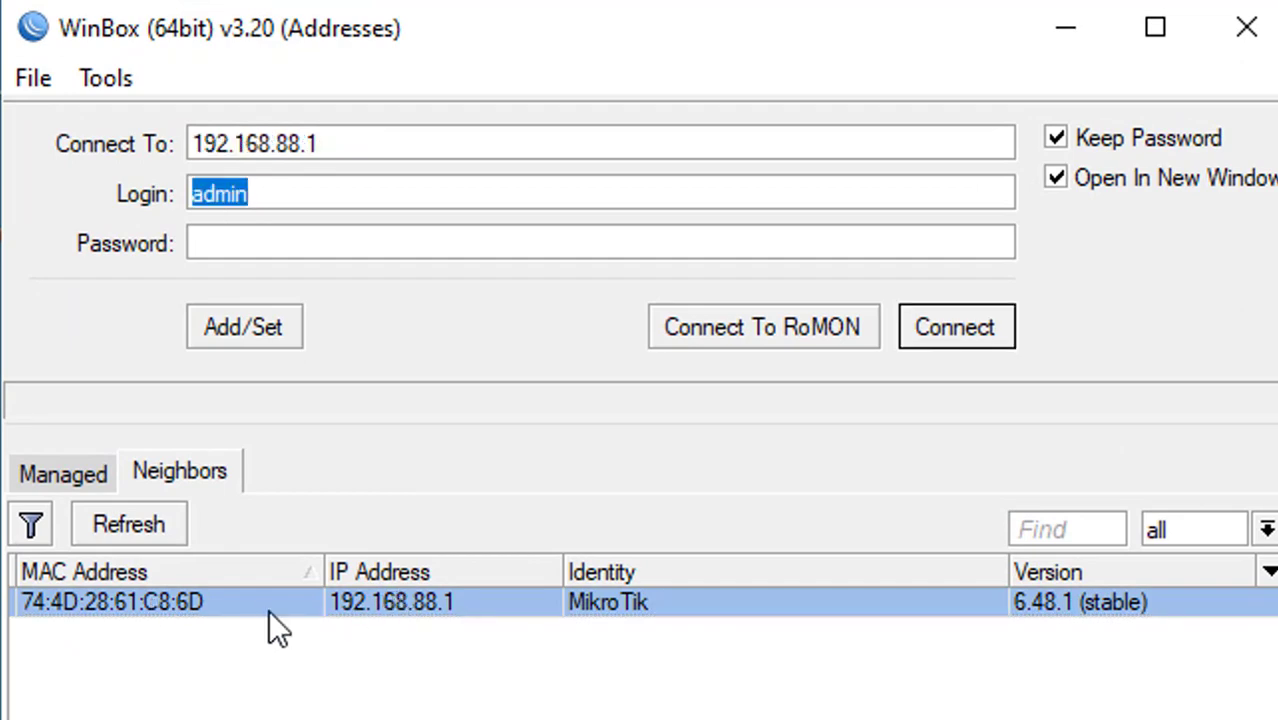
left_click(174, 603)
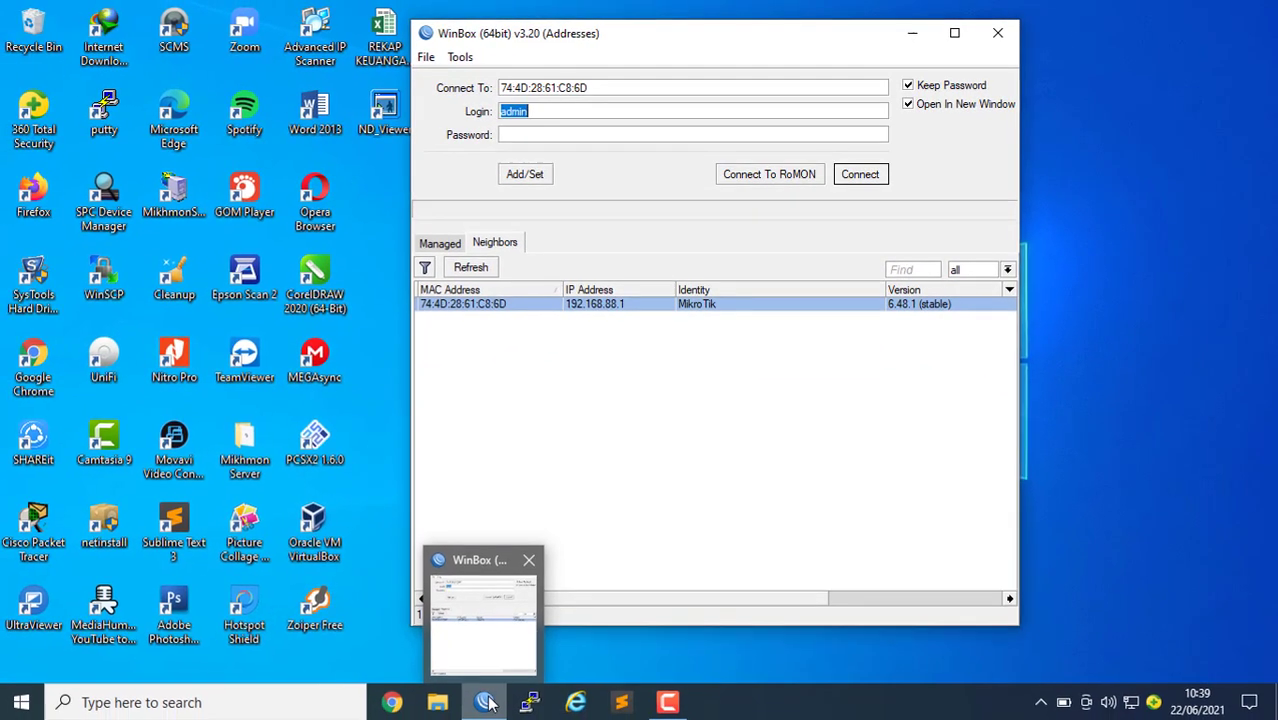
Step: Minimize WinBox, run an internet speed test on speedtest.net in Chrome, and close the browser
left_click(484, 701)
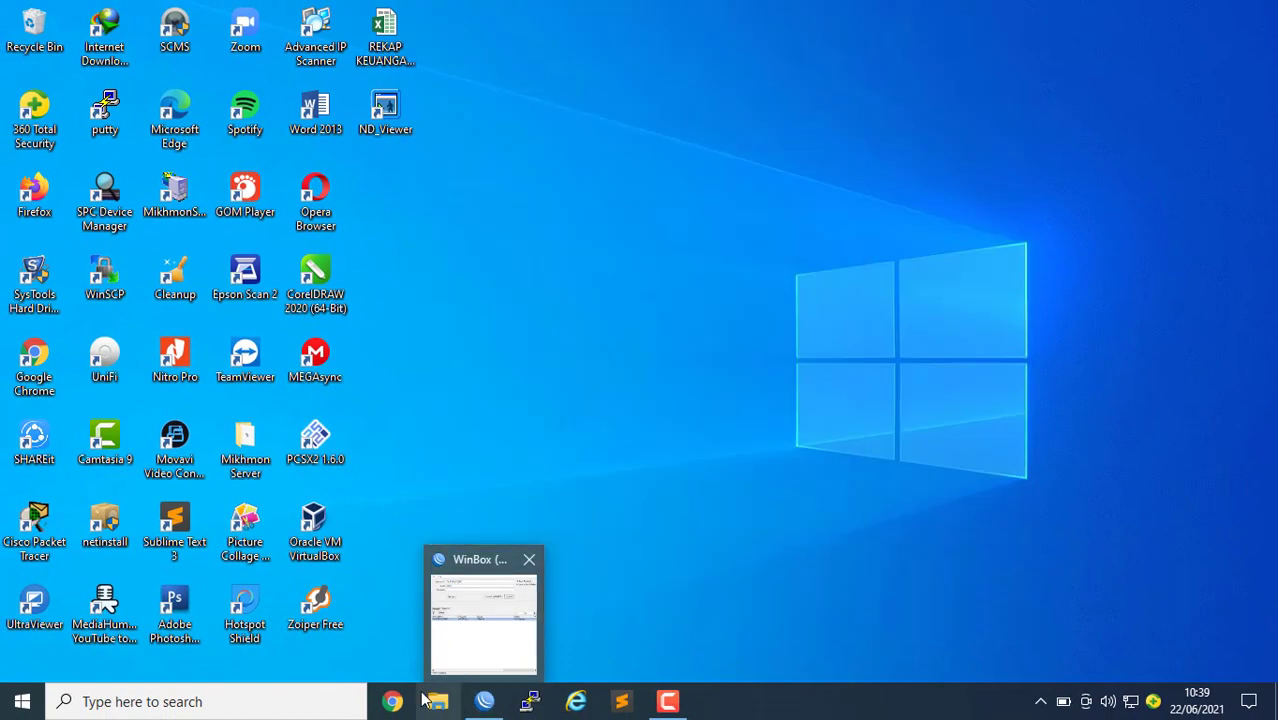
left_click(405, 703)
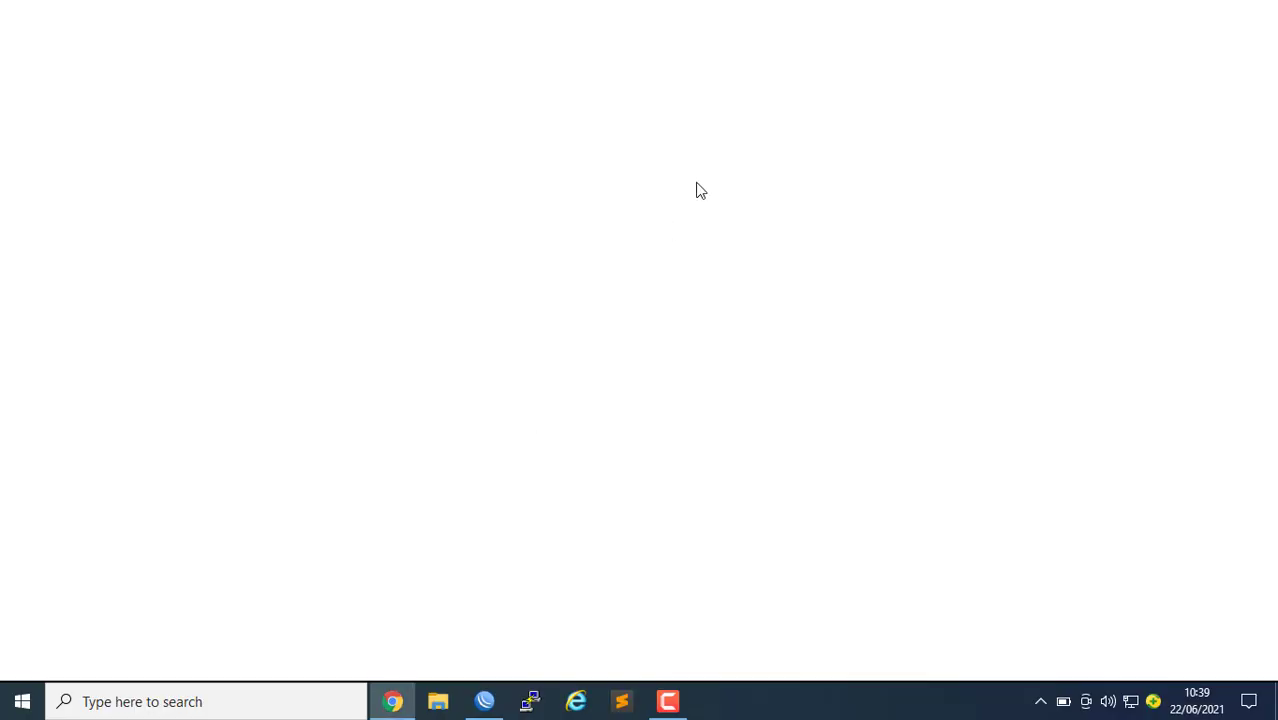
left_click(205, 90)
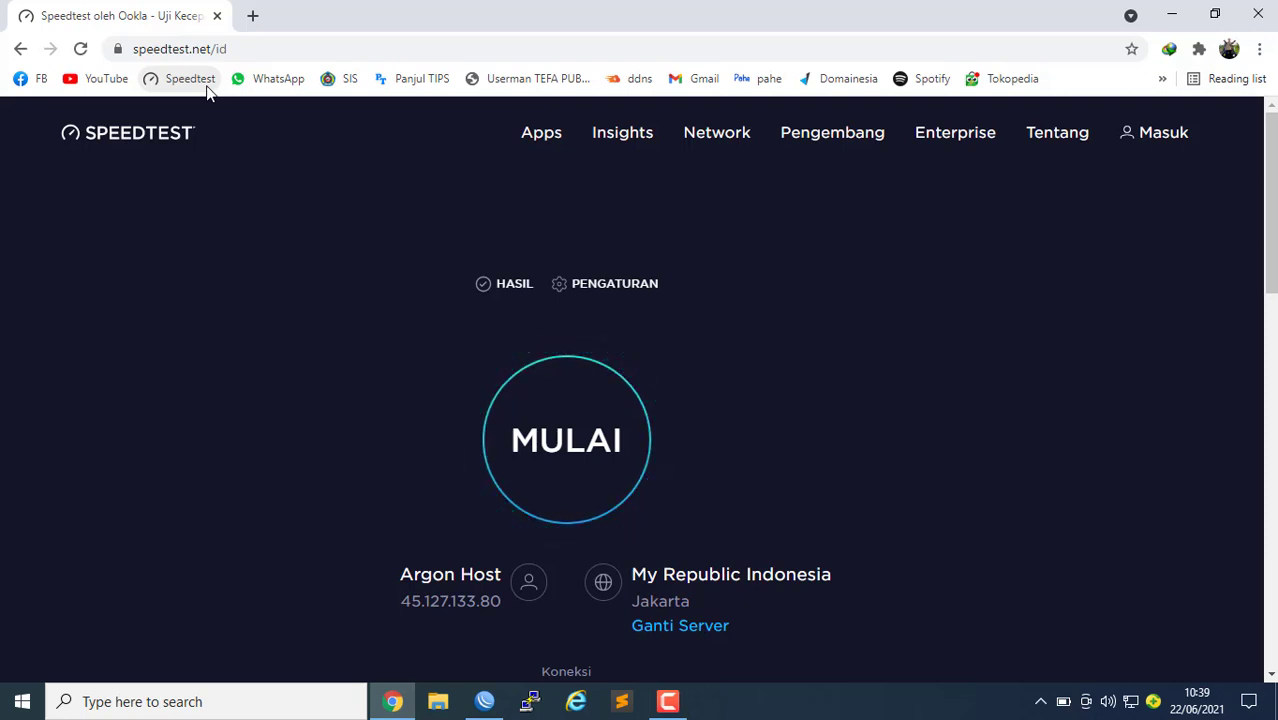
left_click(540, 458)
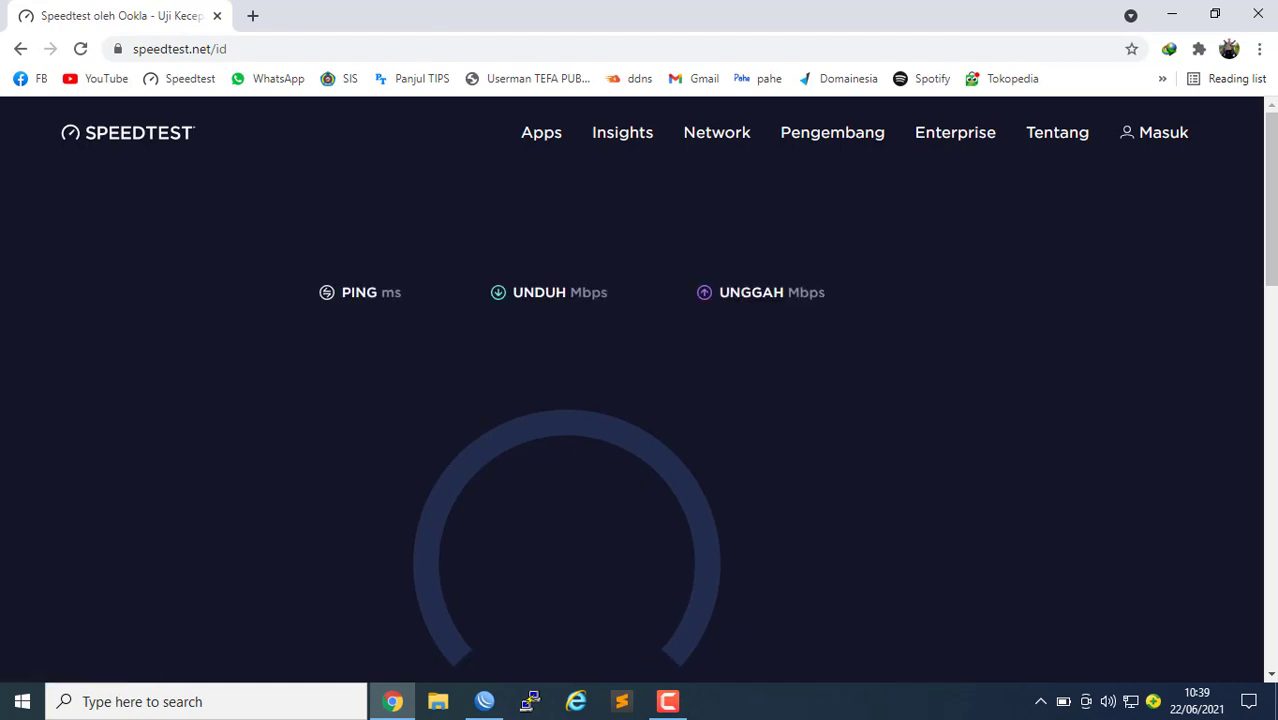
left_click_drag(1271, 200, 1271, 217)
scroll(1271, 217, "down", 1)
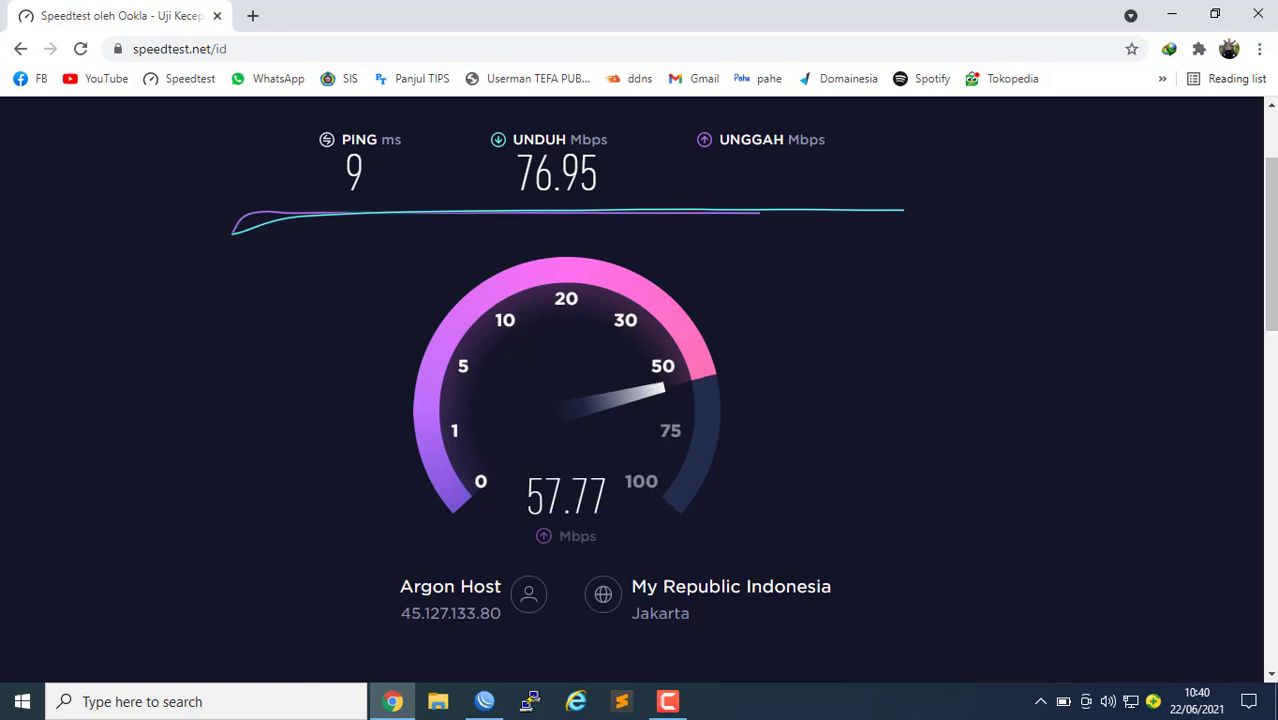
left_click(1258, 14)
Step: Switch back to WinBox and check the router login fields, keeping the login admin and the password blank
left_click(486, 702)
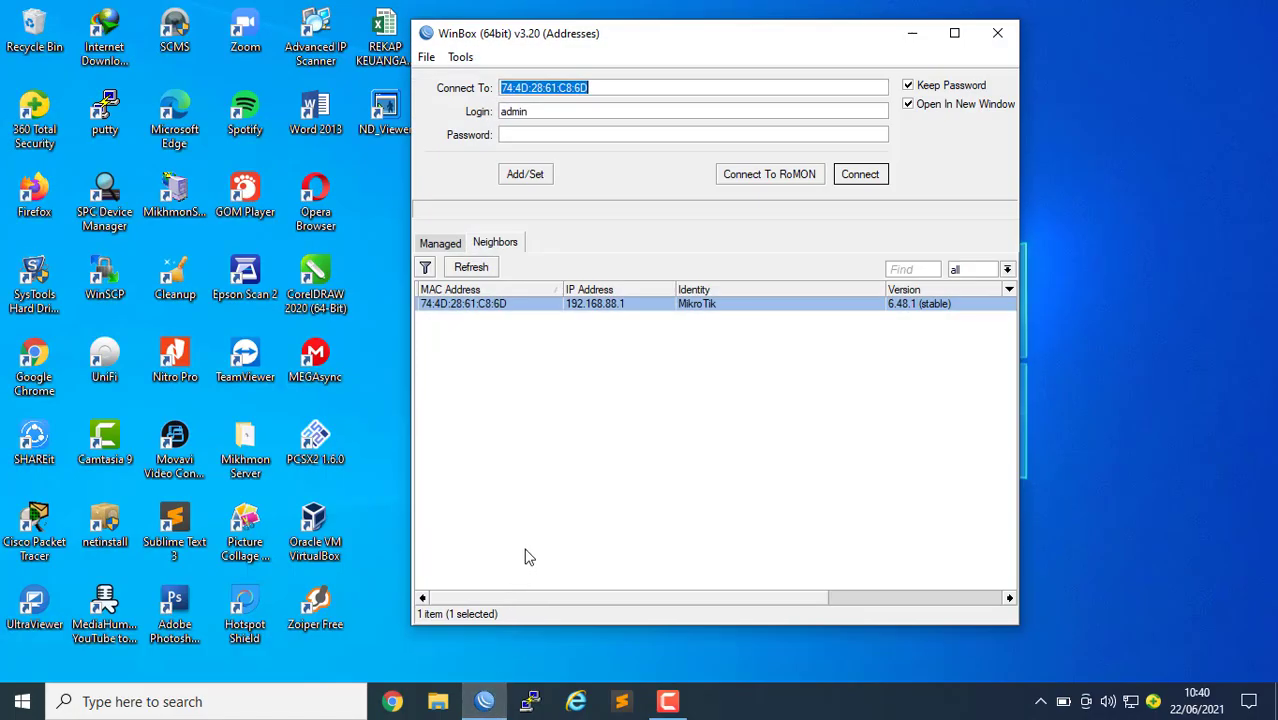
key("Tab")
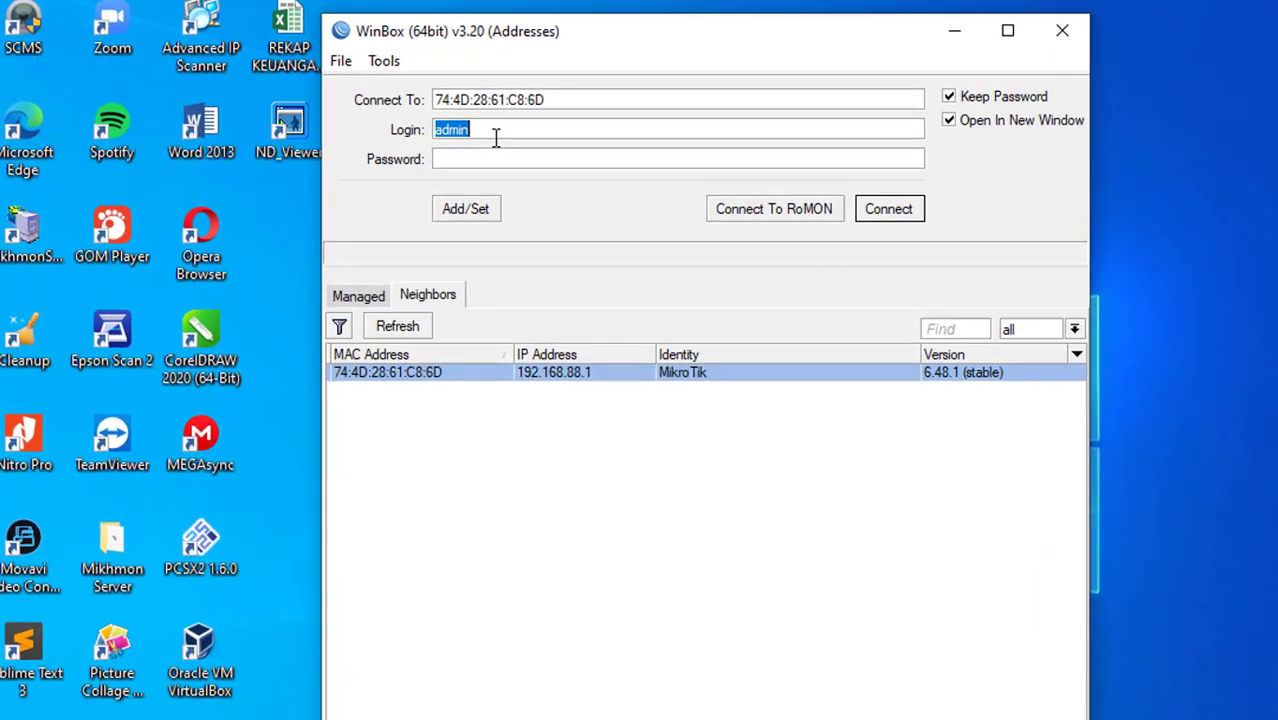
left_click(549, 113)
left_click_drag(371, 175, 220, 172)
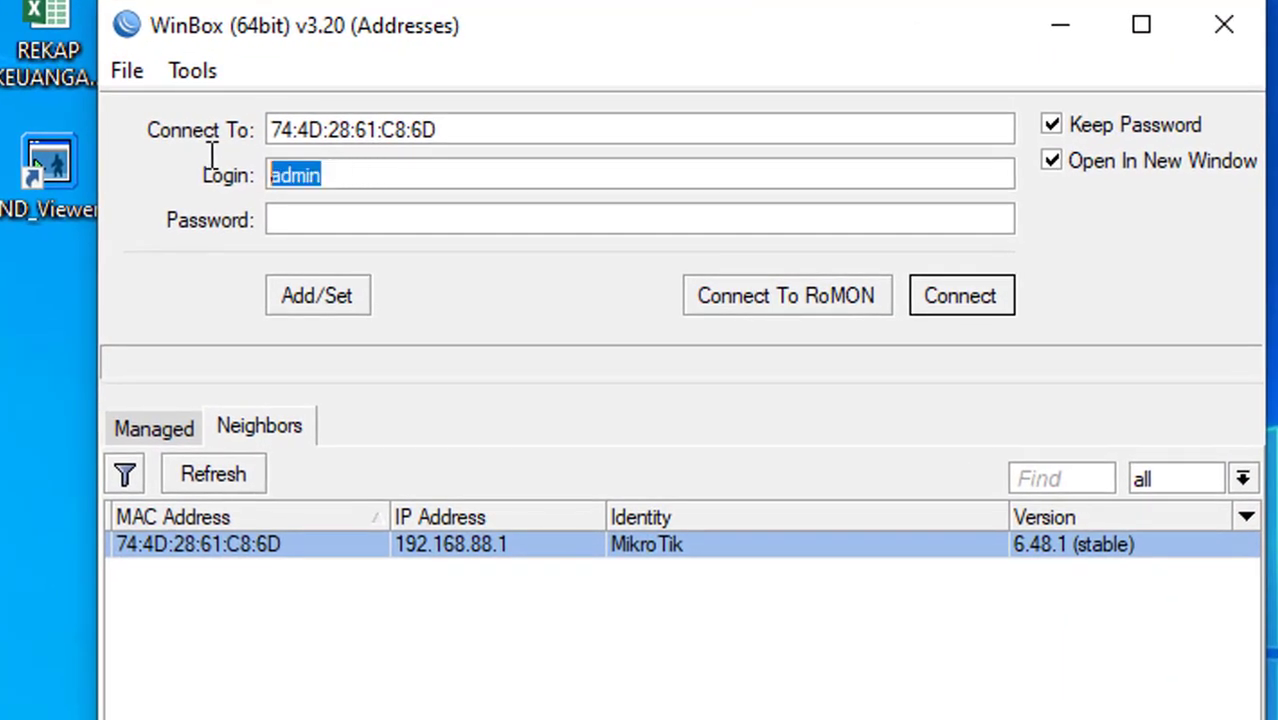
left_click(331, 217)
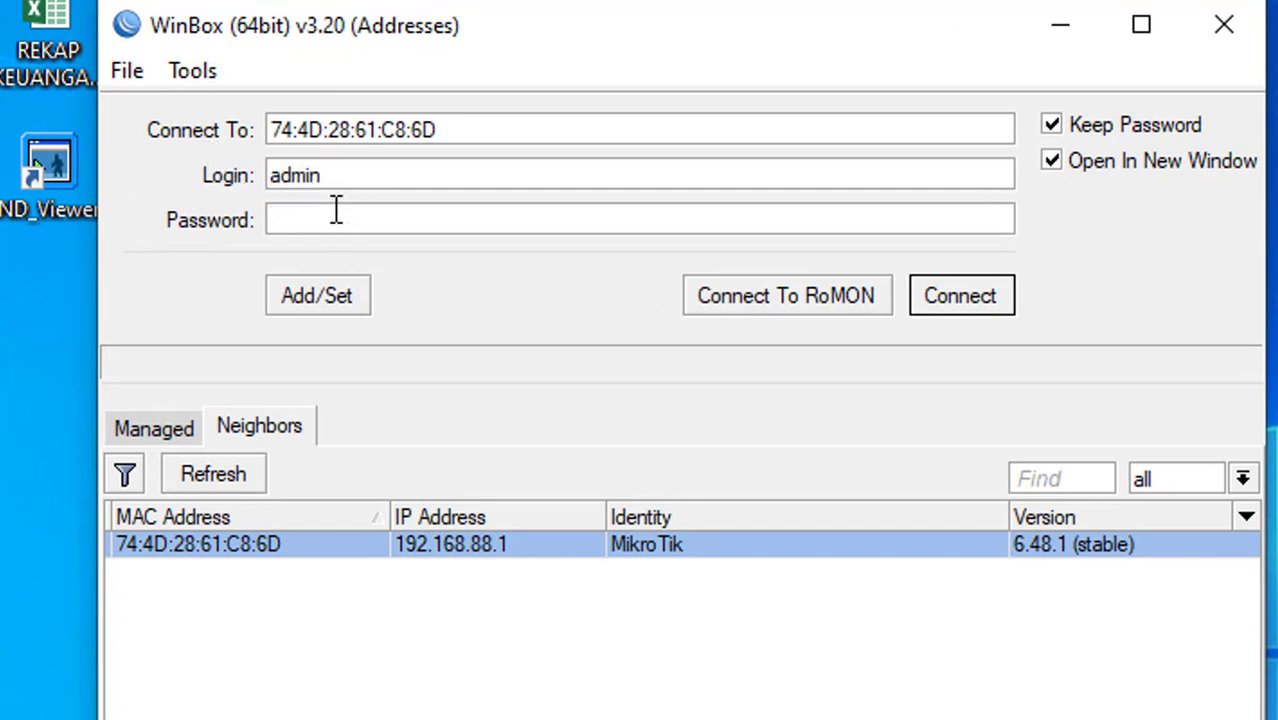
Step: Choose the MikroTik neighbor's MAC address instead of its IP address as the target, and connect to the router
left_click(262, 545)
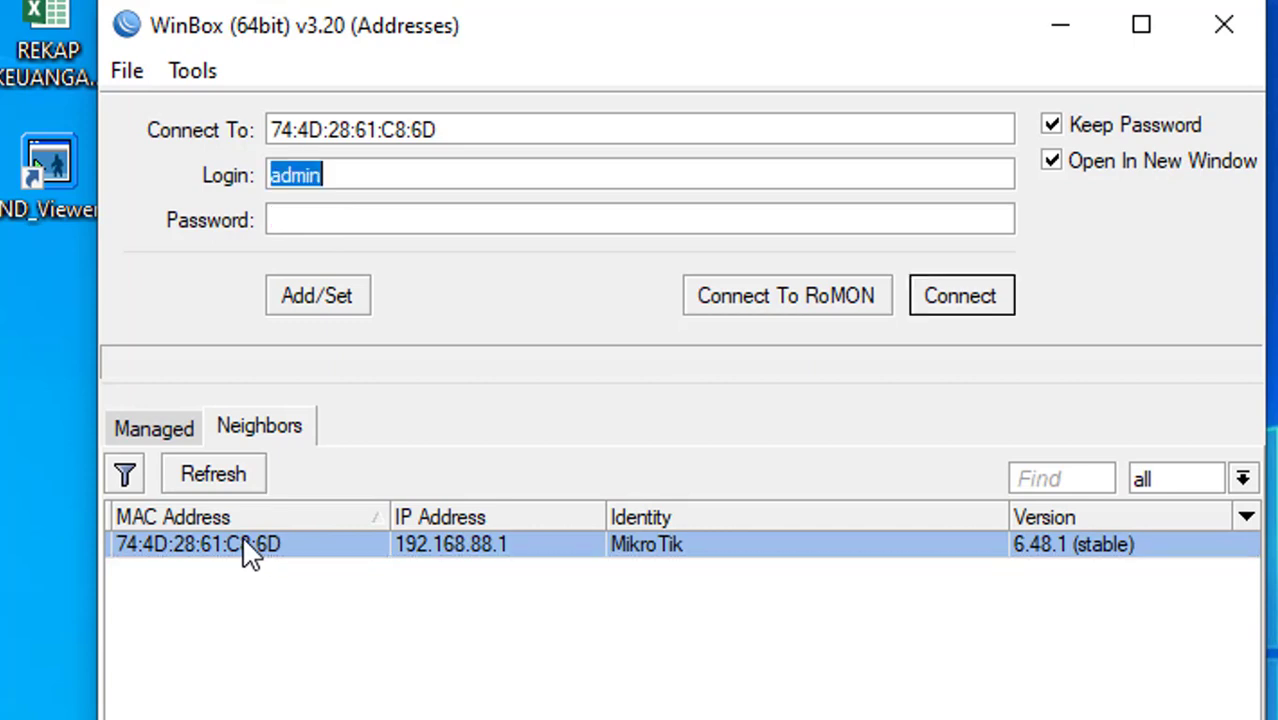
left_click(497, 556)
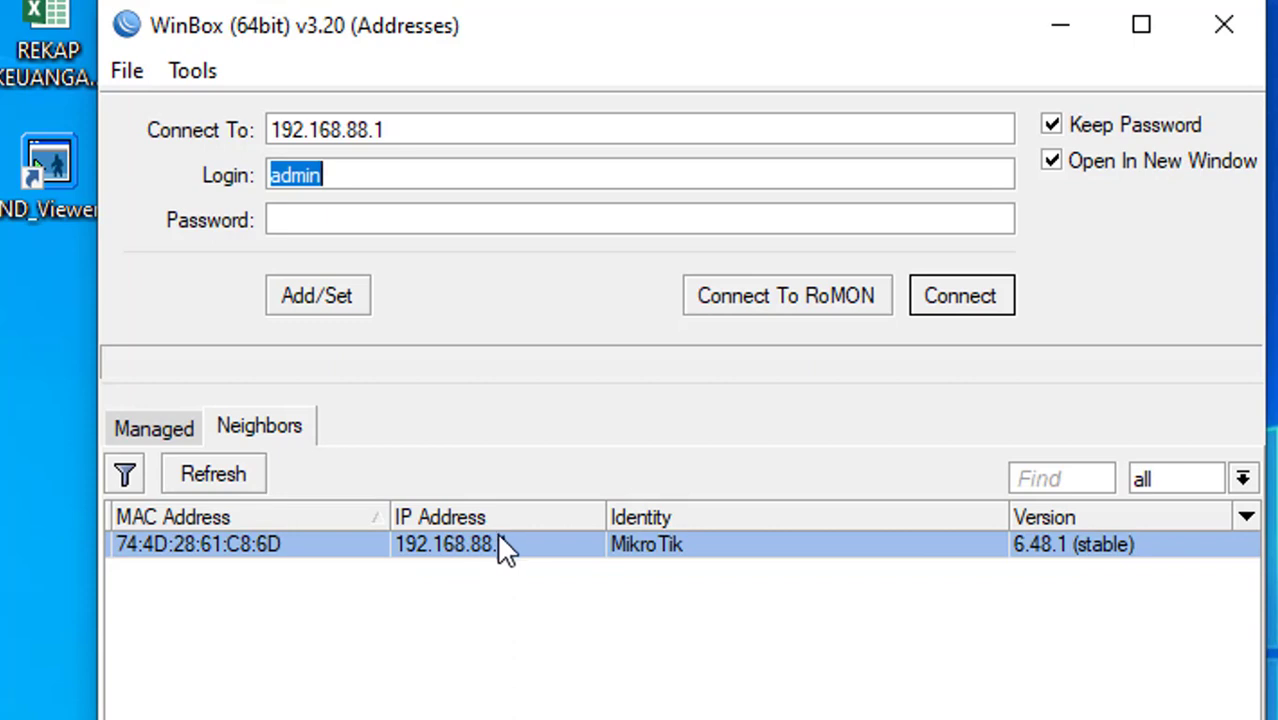
left_click(255, 550)
left_click(958, 296)
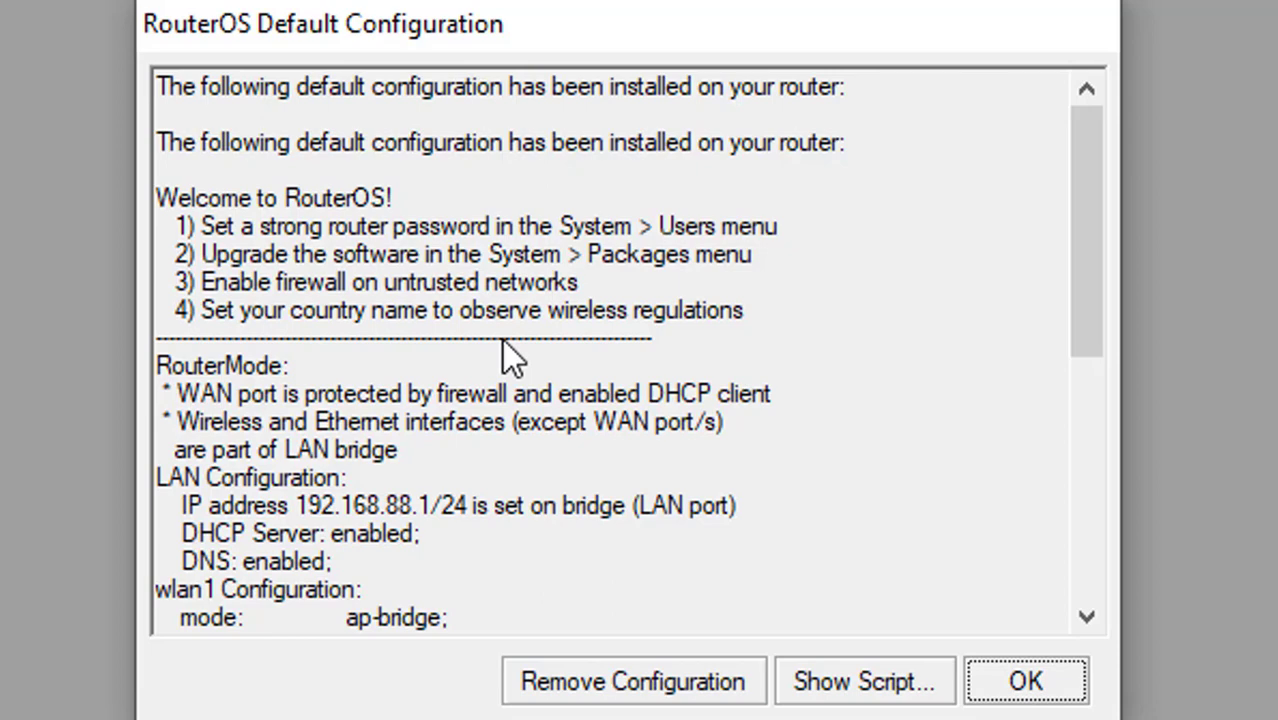
Step: Read through the RouterOS default configuration summary and remove the default configuration from the router
left_click_drag(1094, 280, 1094, 388)
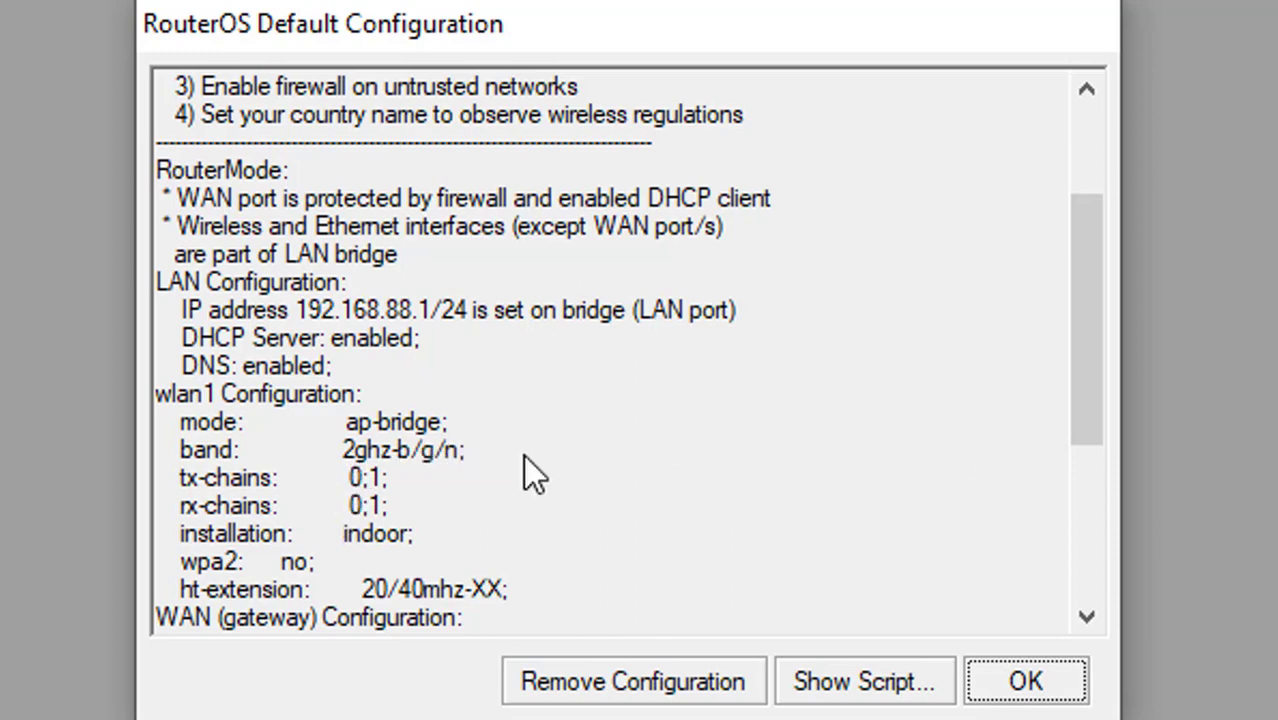
left_click_drag(1074, 352, 1100, 505)
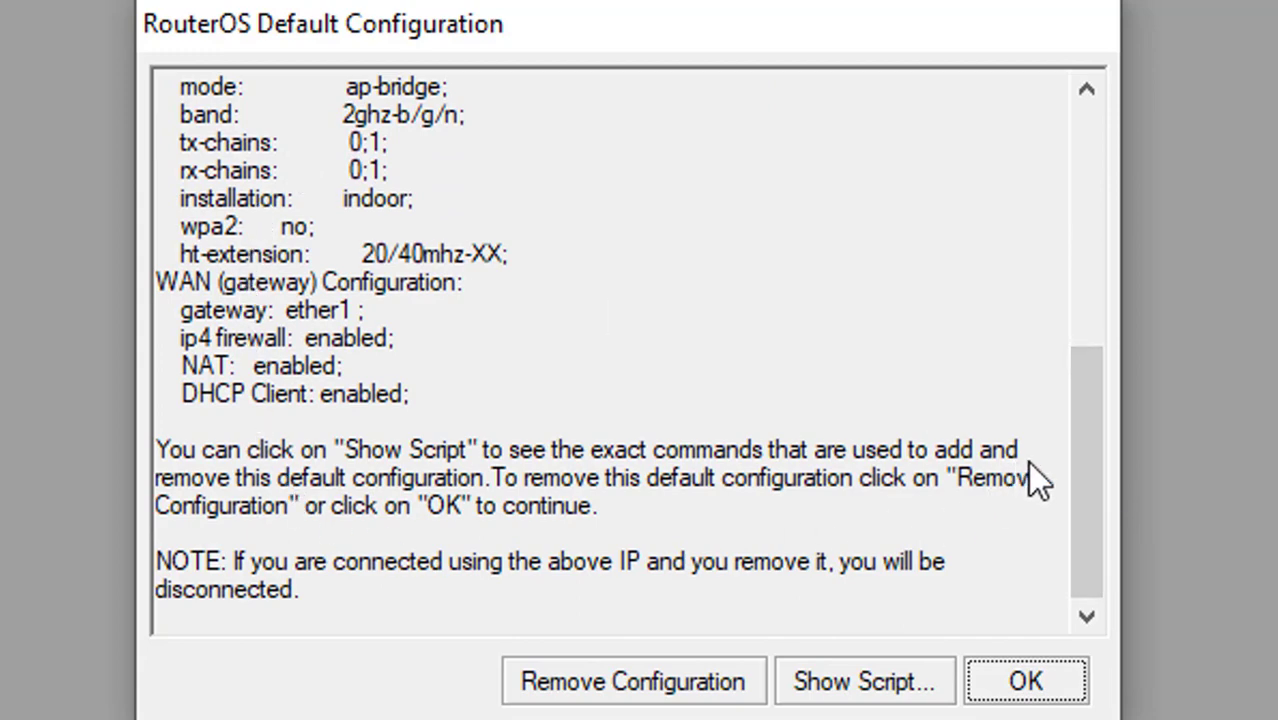
left_click_drag(1081, 451, 1064, 121)
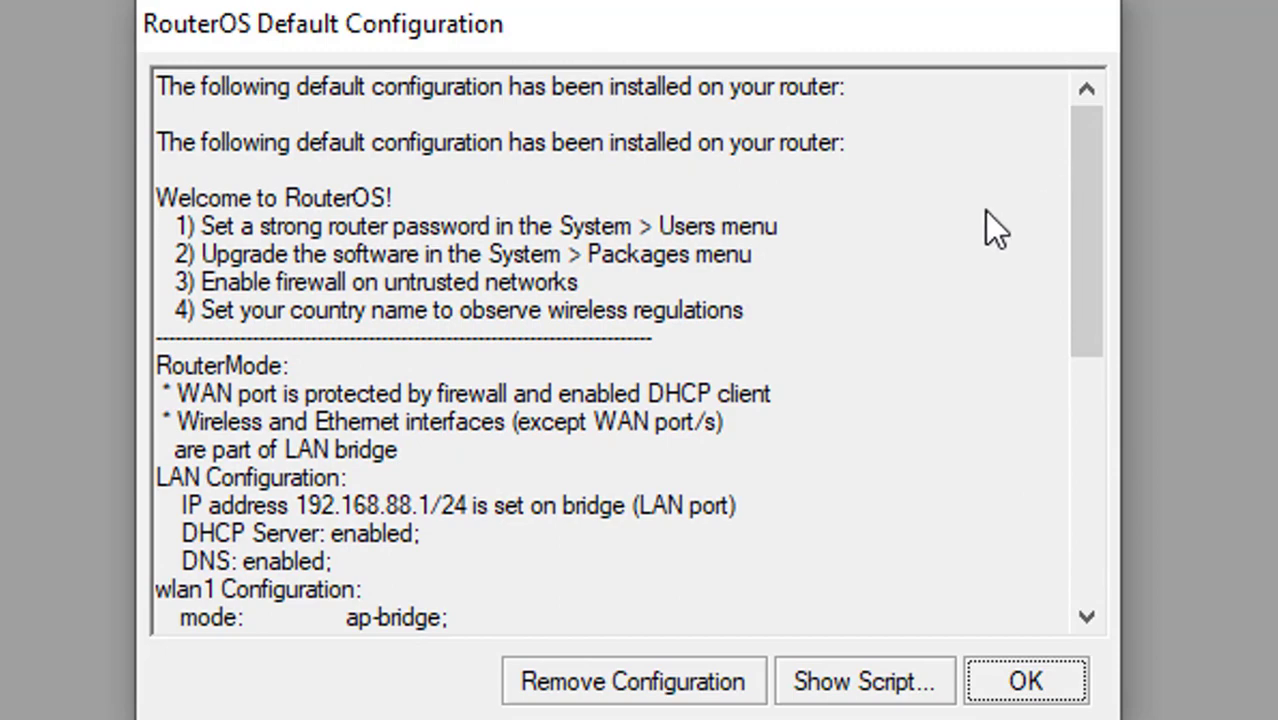
left_click(670, 690)
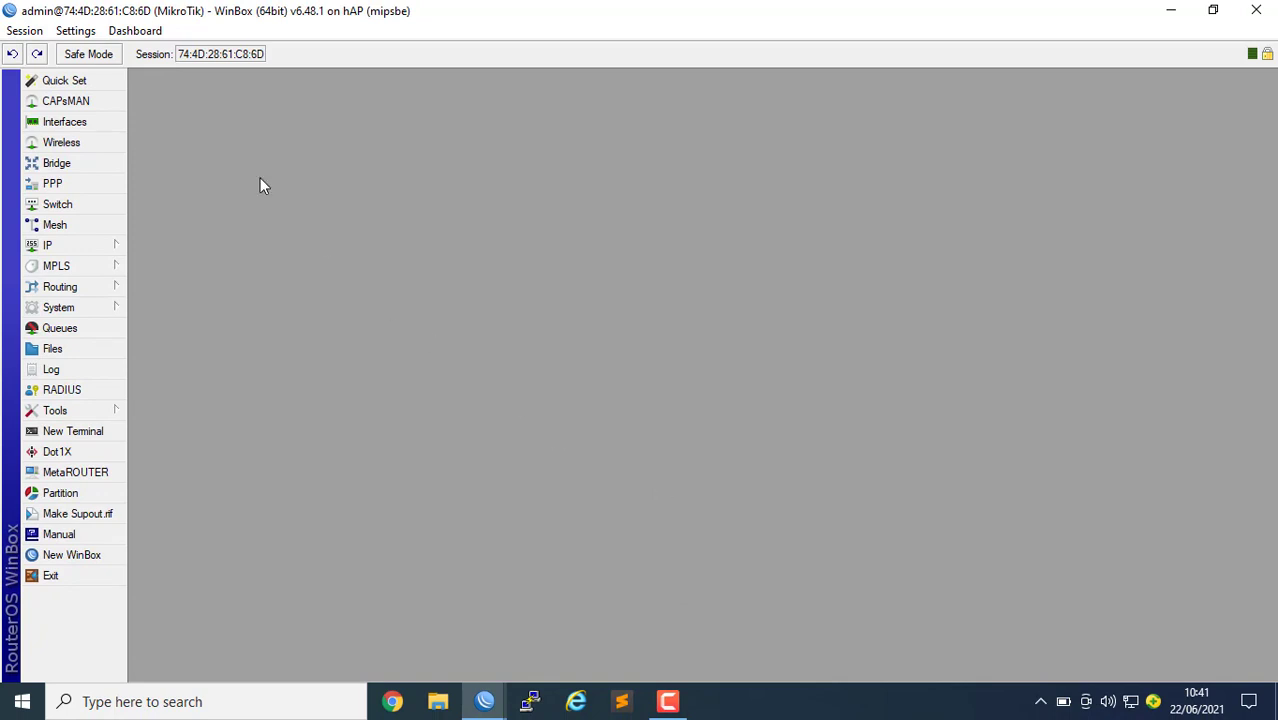
Step: Open the interface list and reconnect the dropped session to the router
left_click(68, 125)
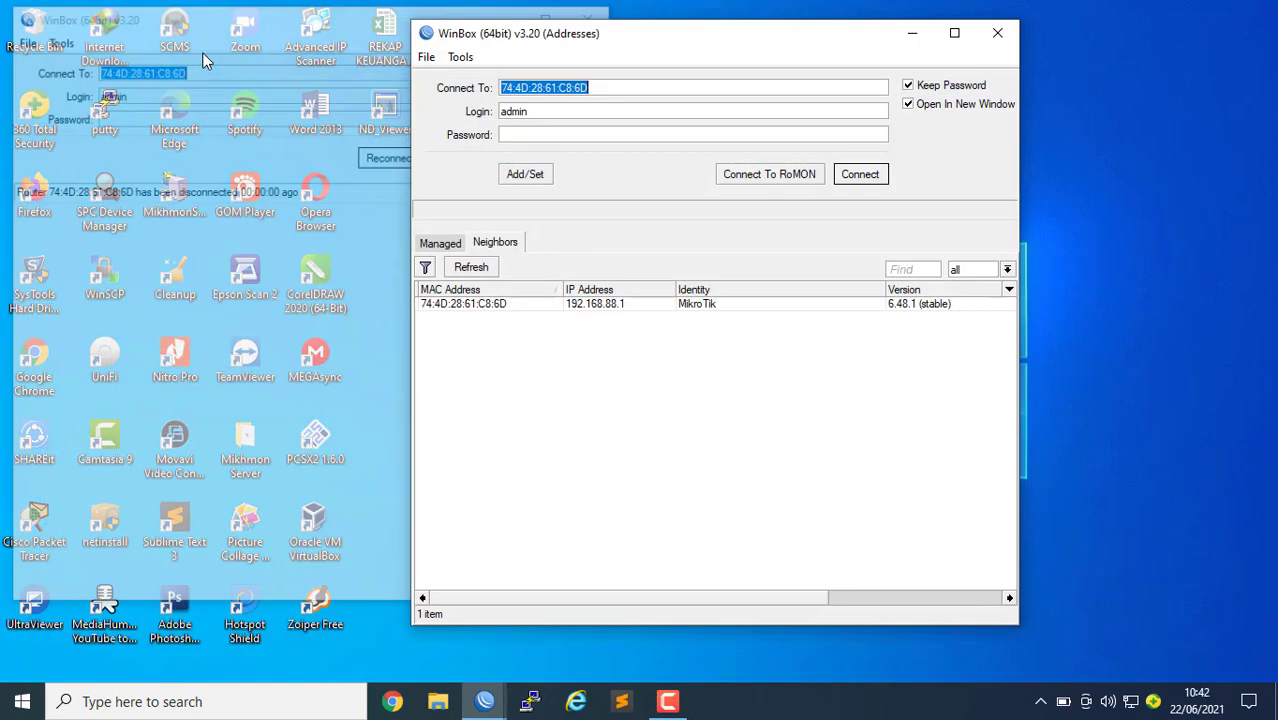
left_click(222, 38)
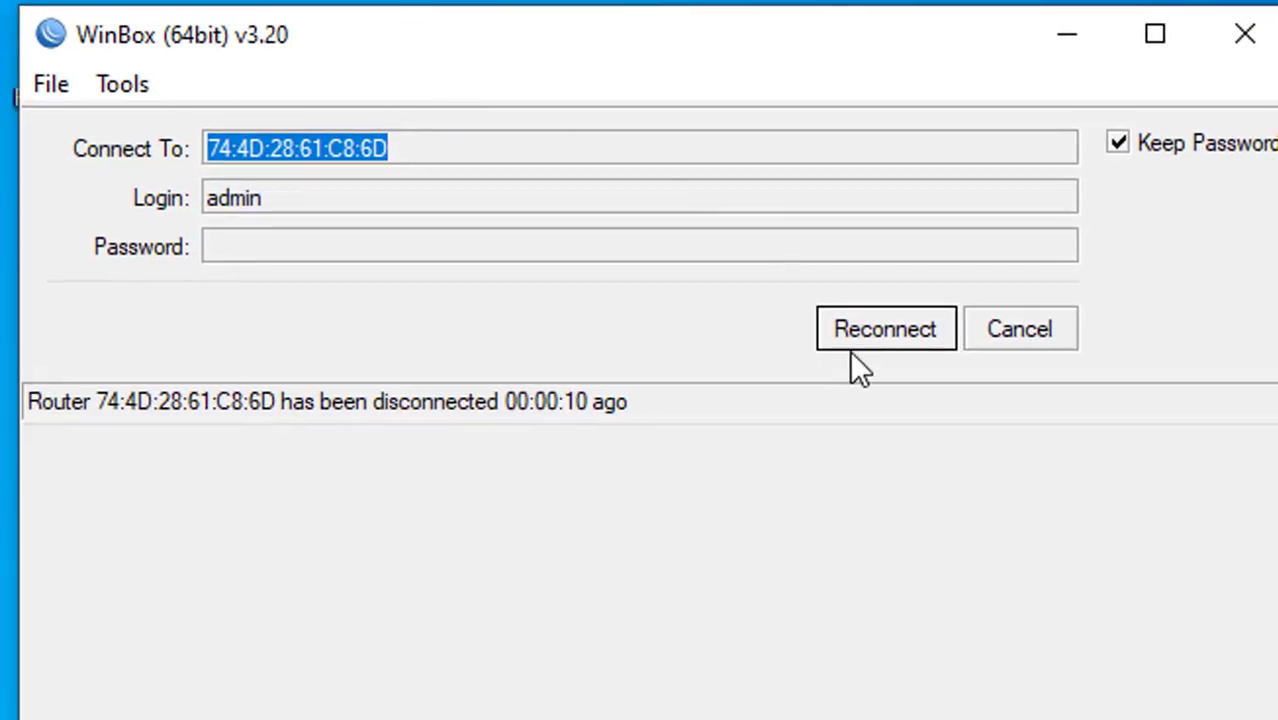
left_click(849, 346)
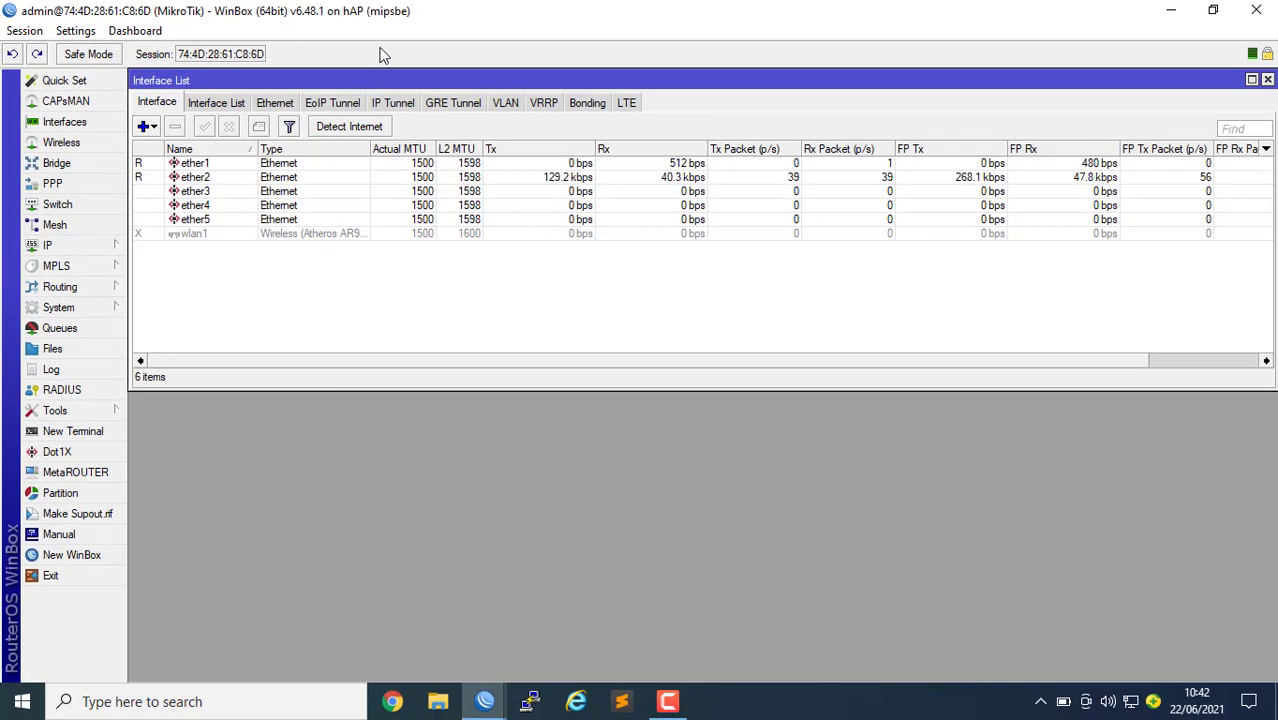
Step: Check the router's IP address list and DHCP server list for remaining entries
left_click(90, 247)
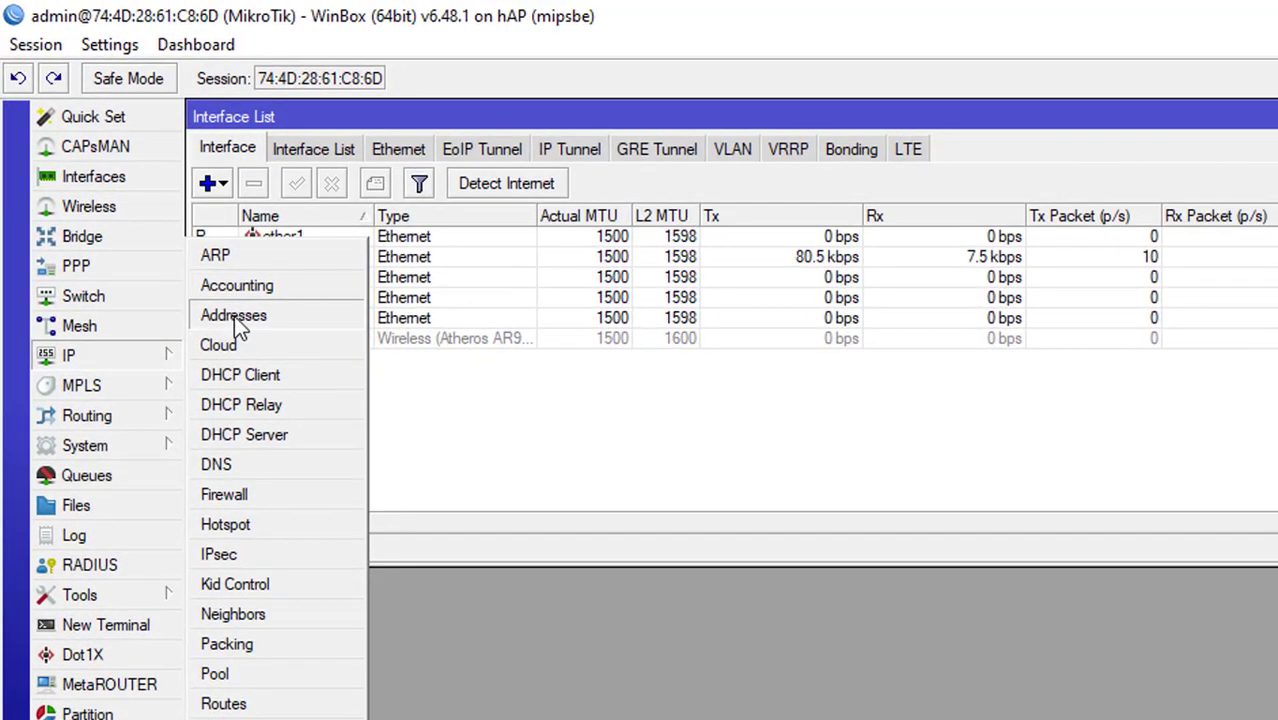
left_click(161, 217)
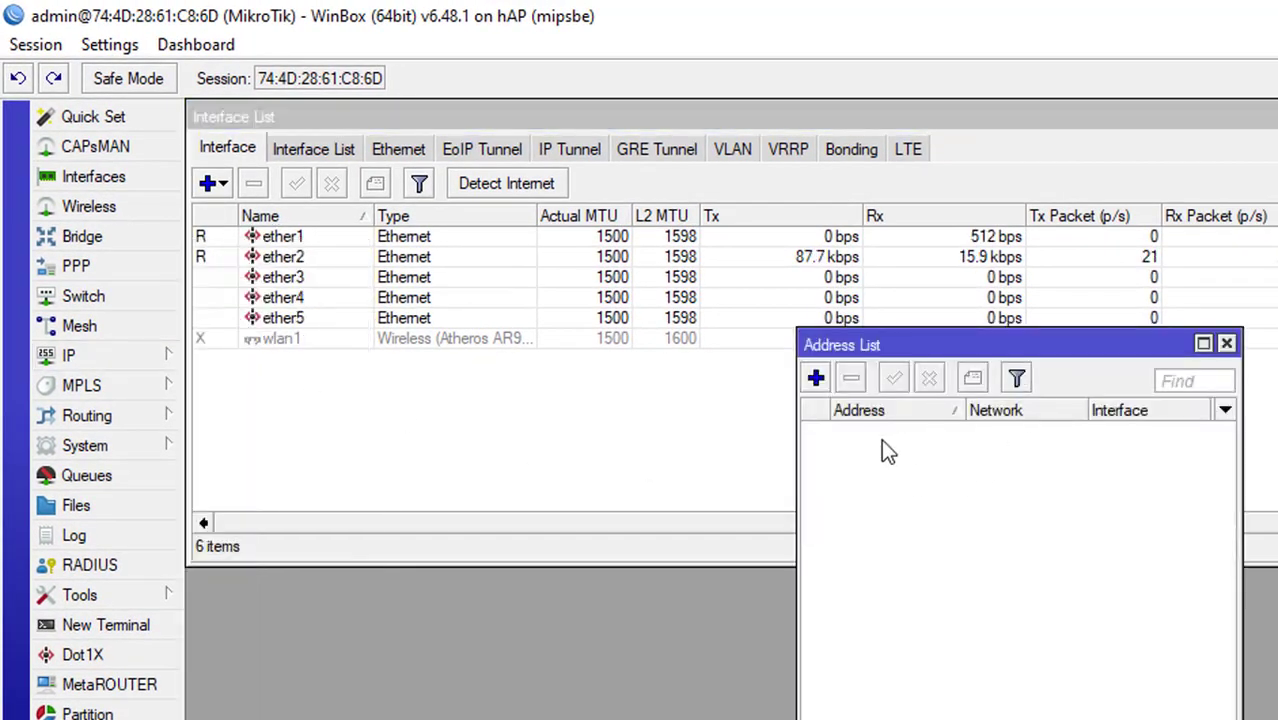
left_click(120, 355)
left_click(210, 435)
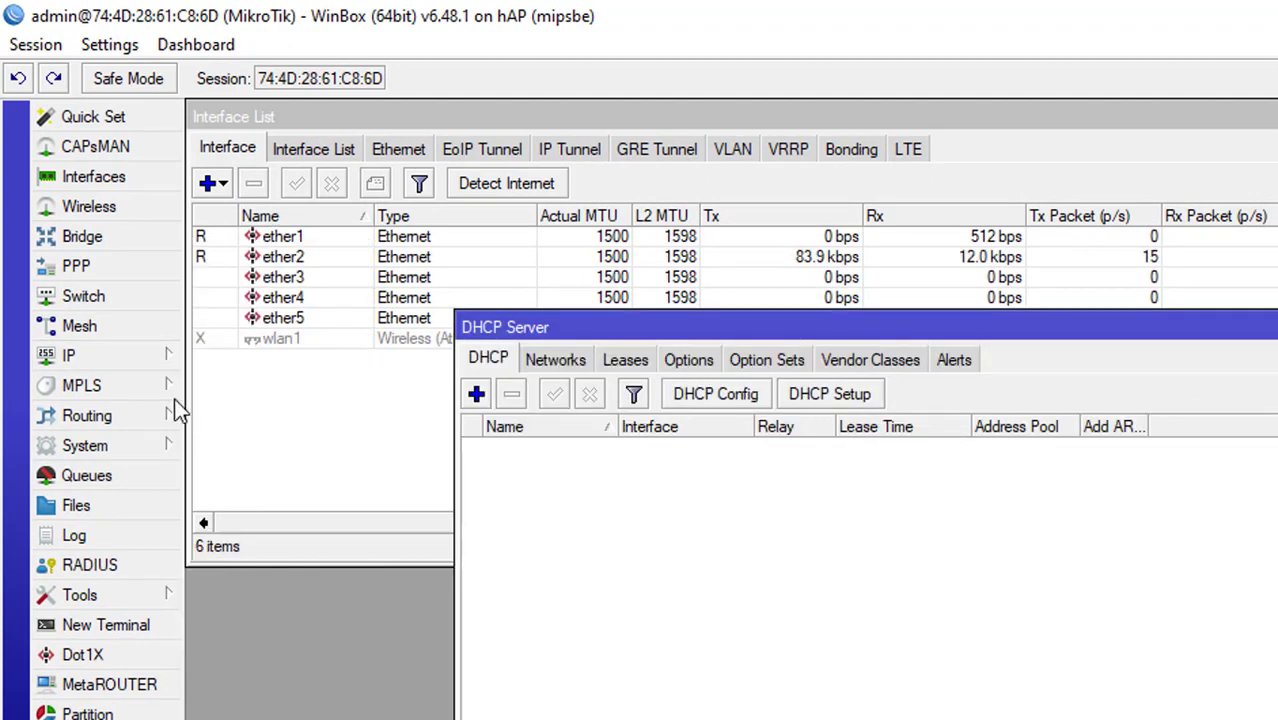
Step: Examine the firewall's NAT and filter rules for remaining entries
left_click(160, 358)
left_click(230, 497)
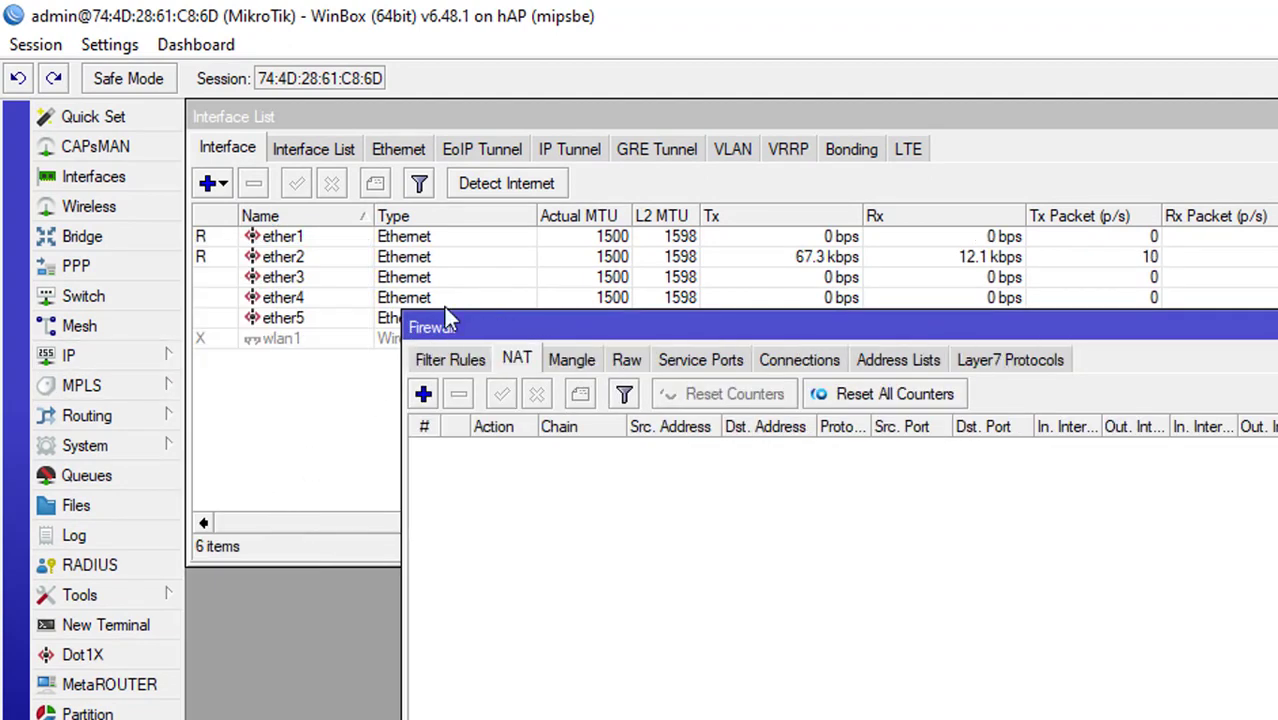
left_click(482, 360)
left_click(516, 360)
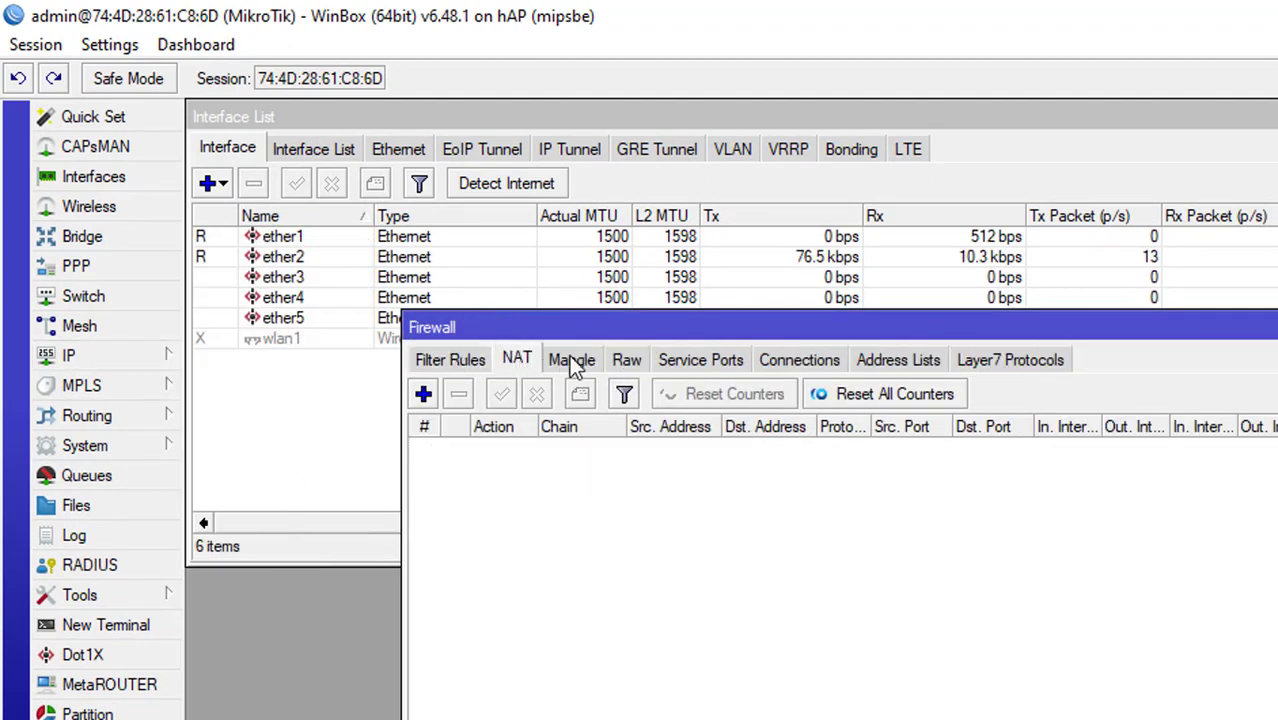
left_click(450, 358)
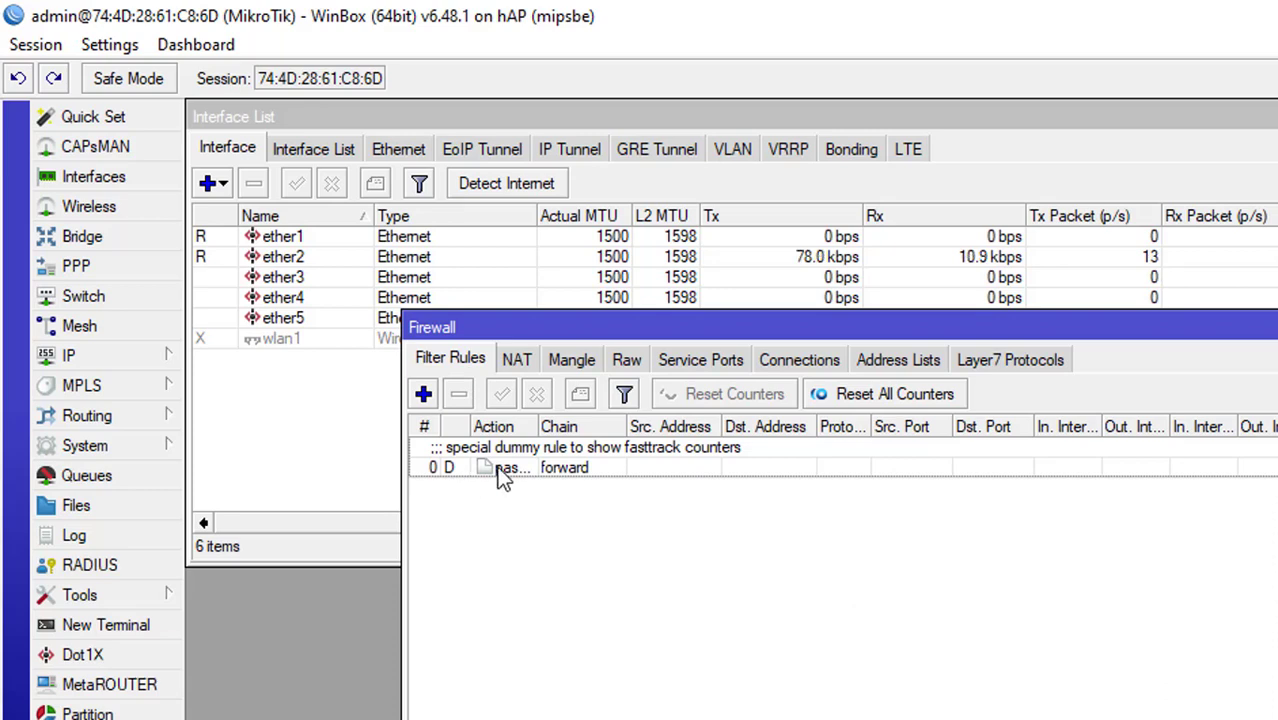
Step: Try to remove the special dummy fasttrack rule from the firewall filter rules, and close all open configuration windows
left_click(467, 475)
left_click(572, 360)
left_click(466, 364)
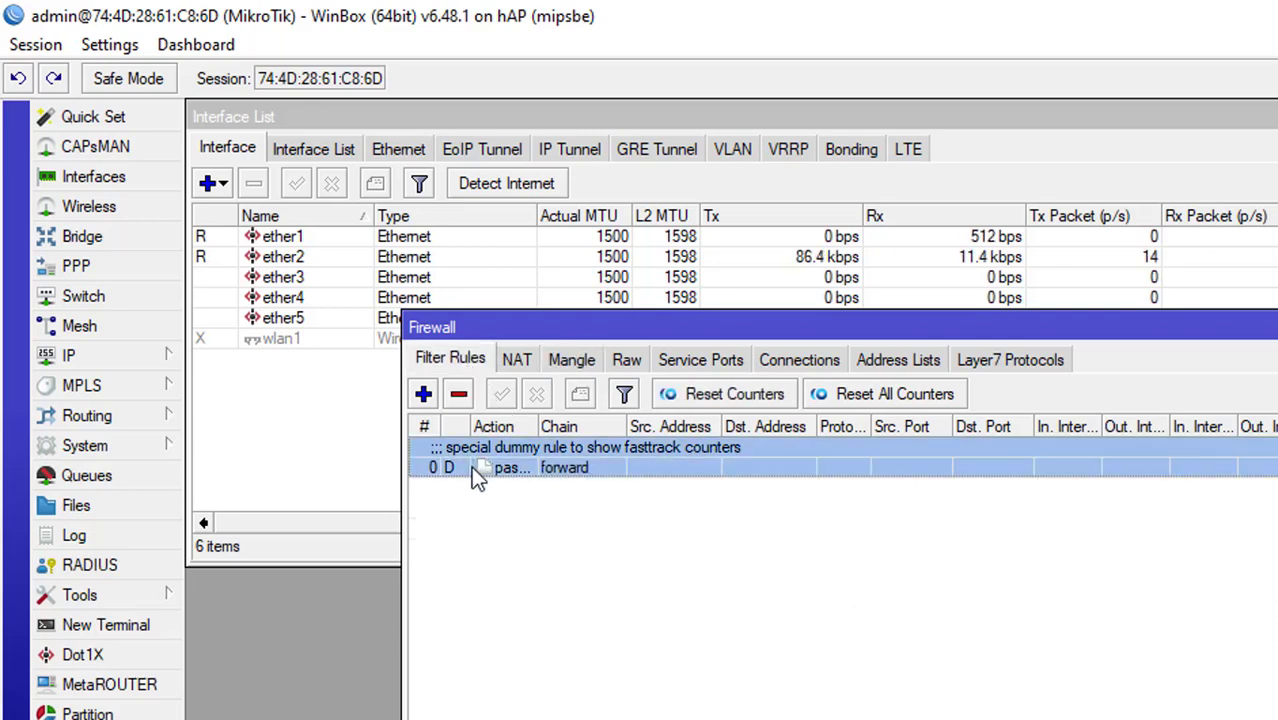
left_click(495, 496)
left_click(518, 471)
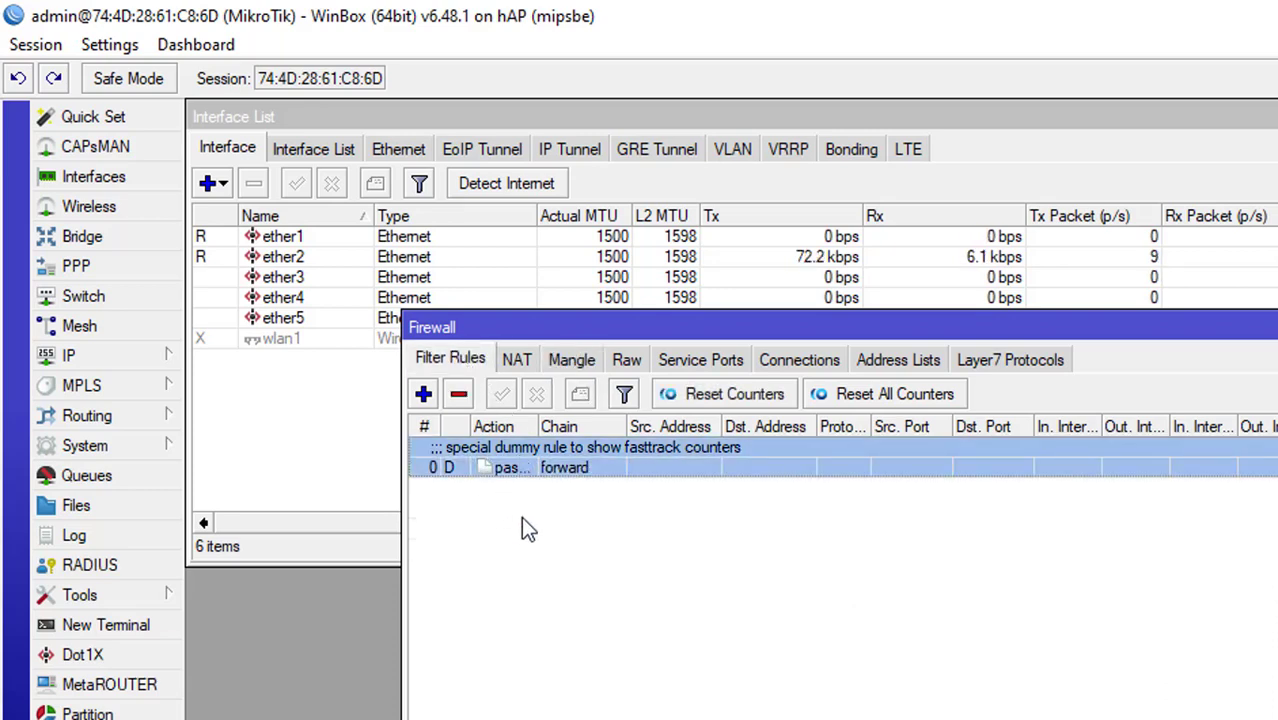
left_click(459, 394)
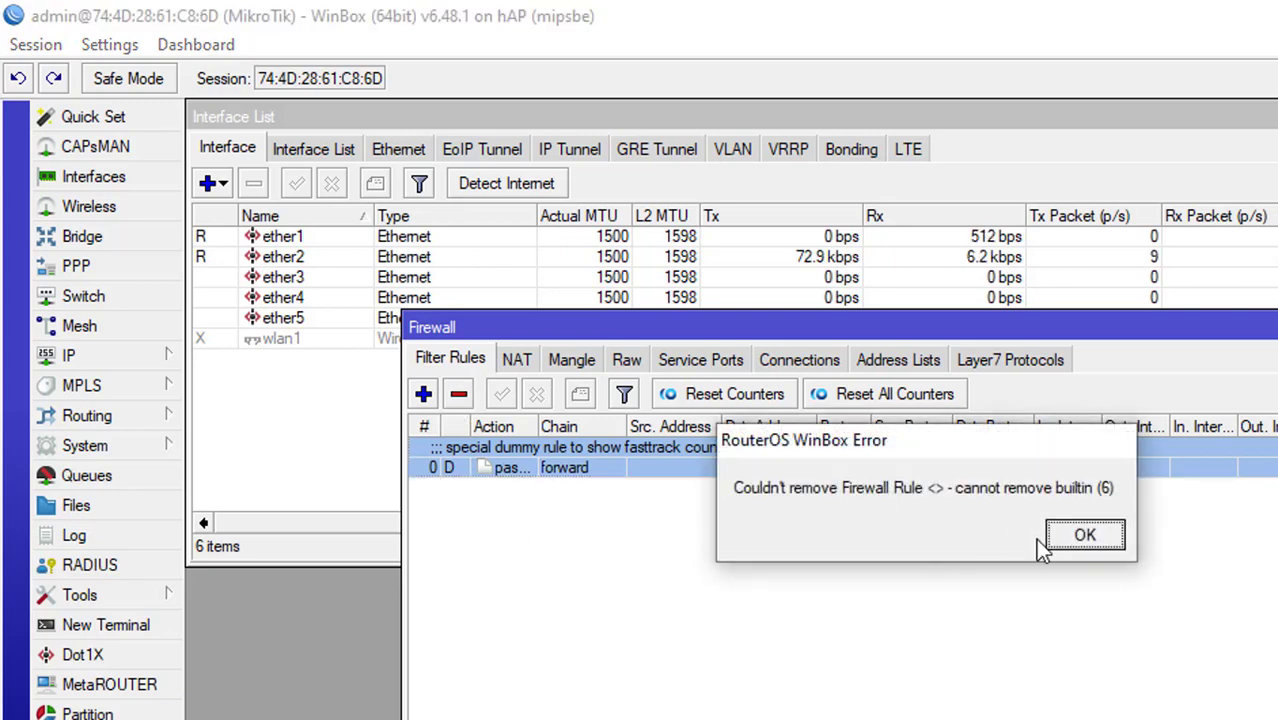
left_click(1078, 534)
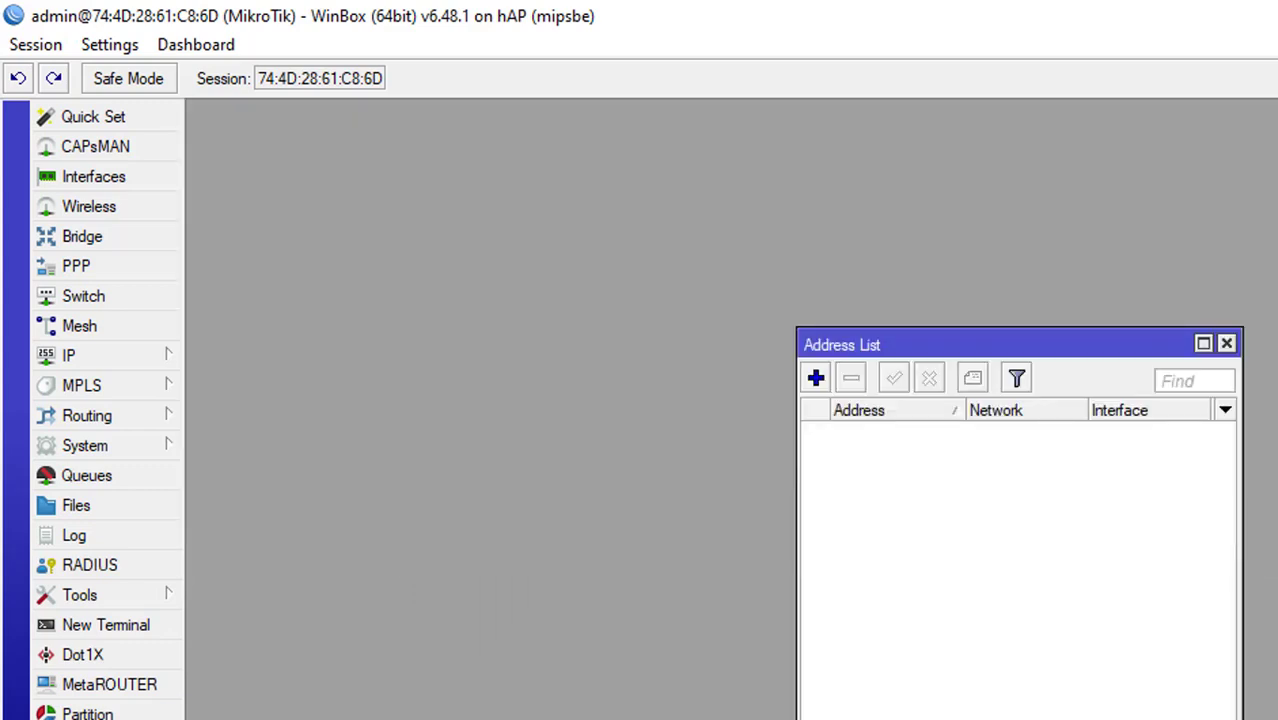
left_click(1227, 343)
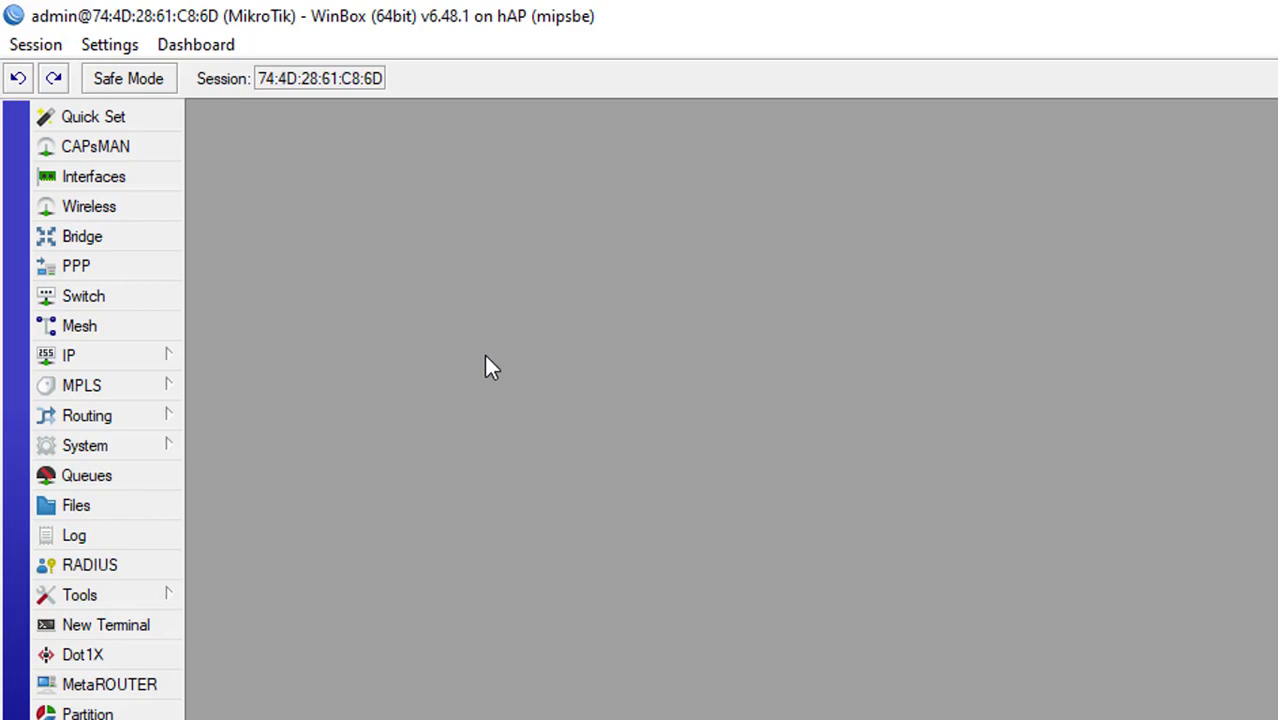
Step: Reset the router's configuration with the No Default Configuration option and confirm the reboot
left_click(149, 450)
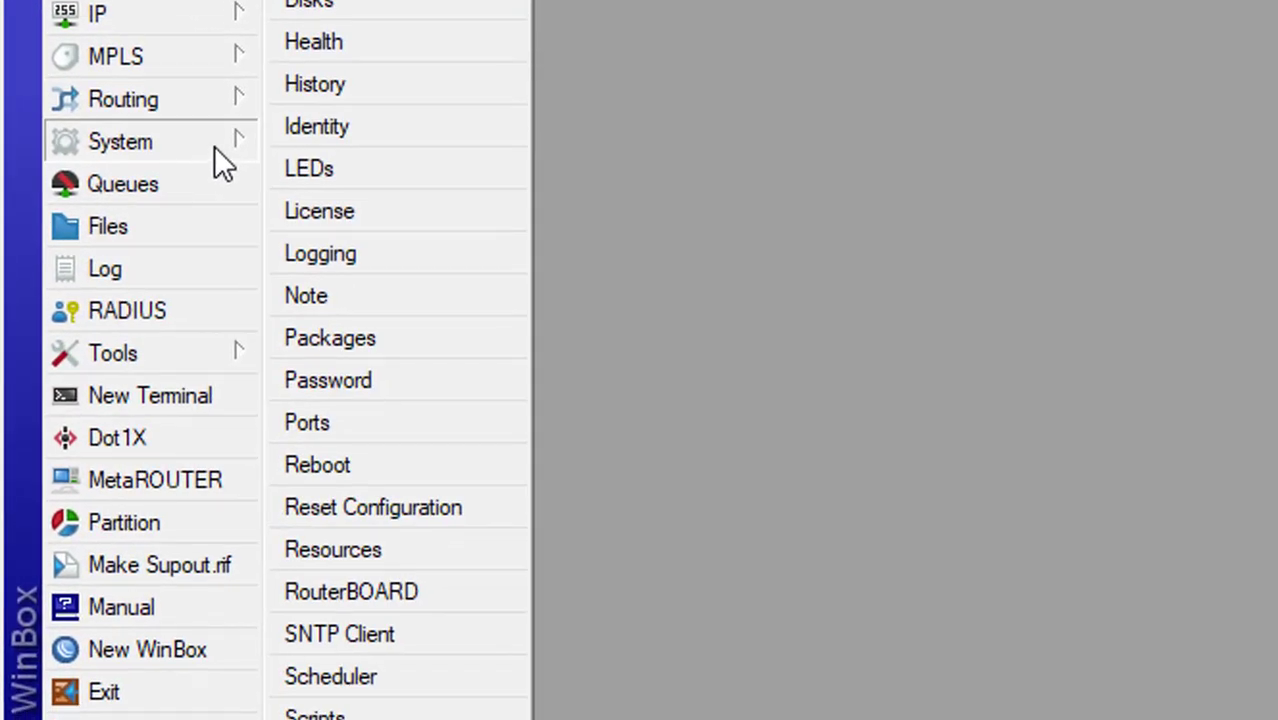
left_click(362, 507)
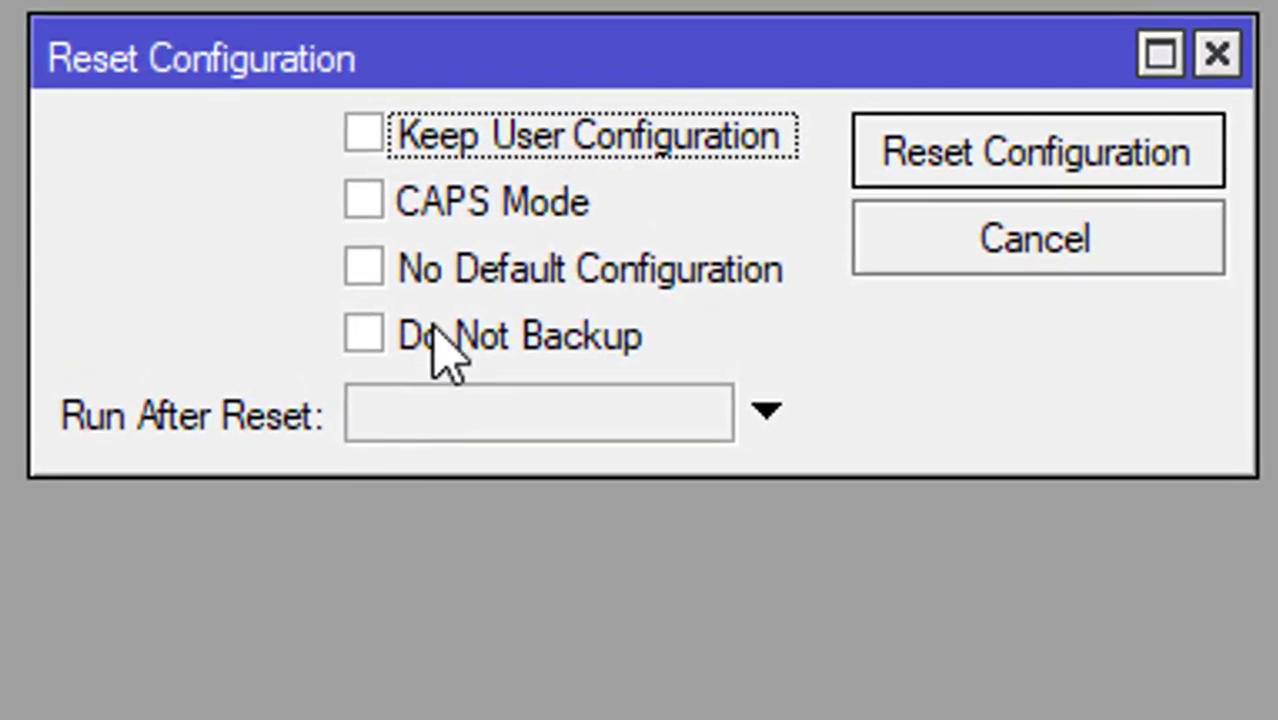
left_click(375, 272)
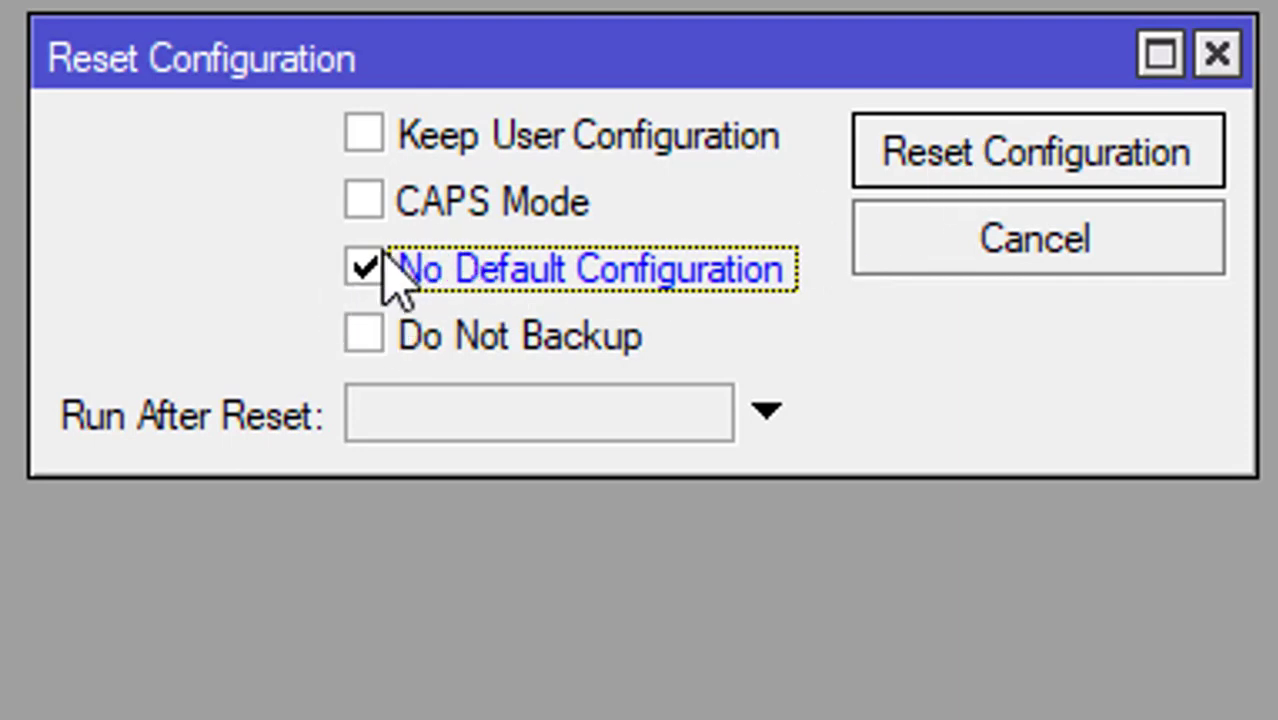
left_click(990, 157)
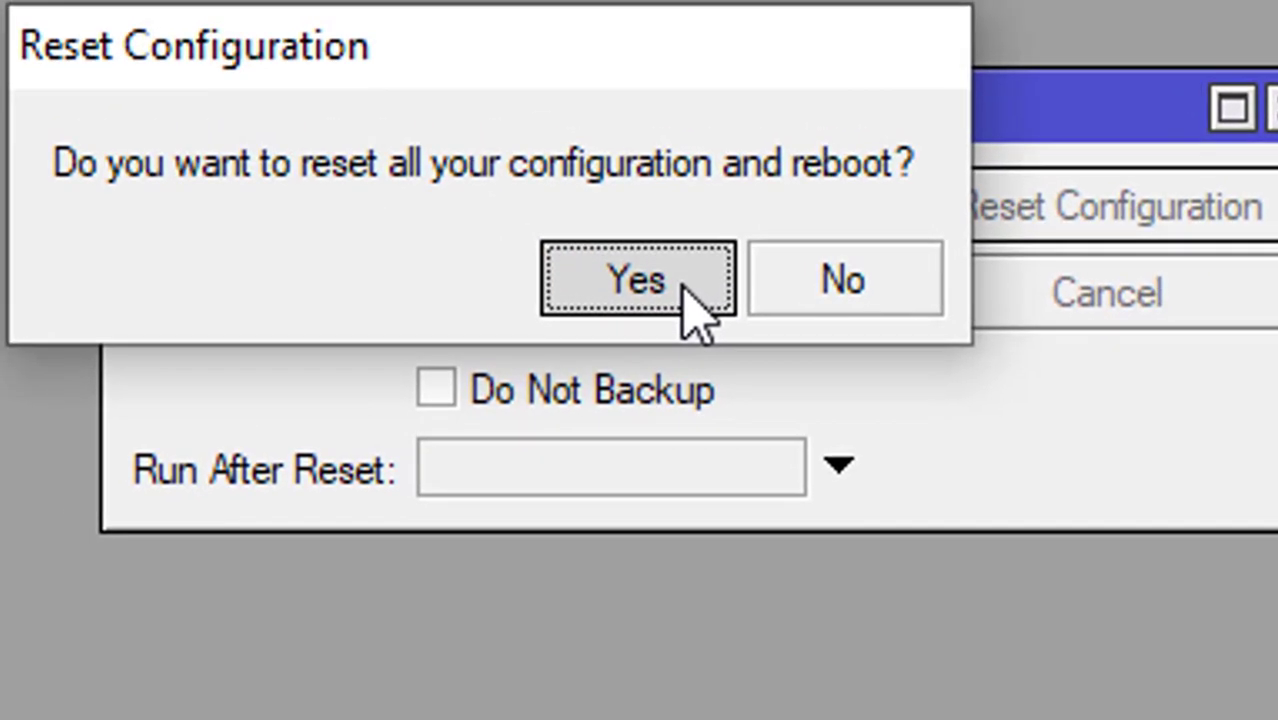
left_click(652, 262)
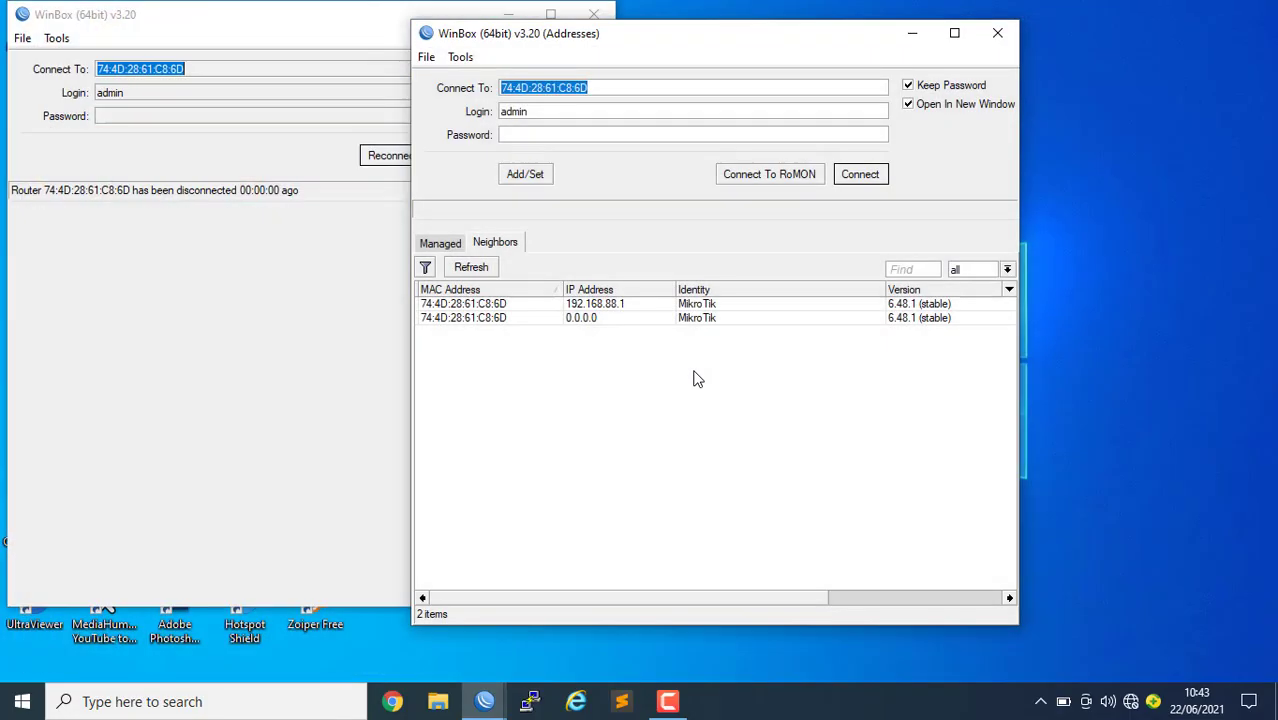
Step: Close the extra WinBox window, refresh the neighbors, and reconnect as admin to the MikroTik by its MAC address
left_click(997, 33)
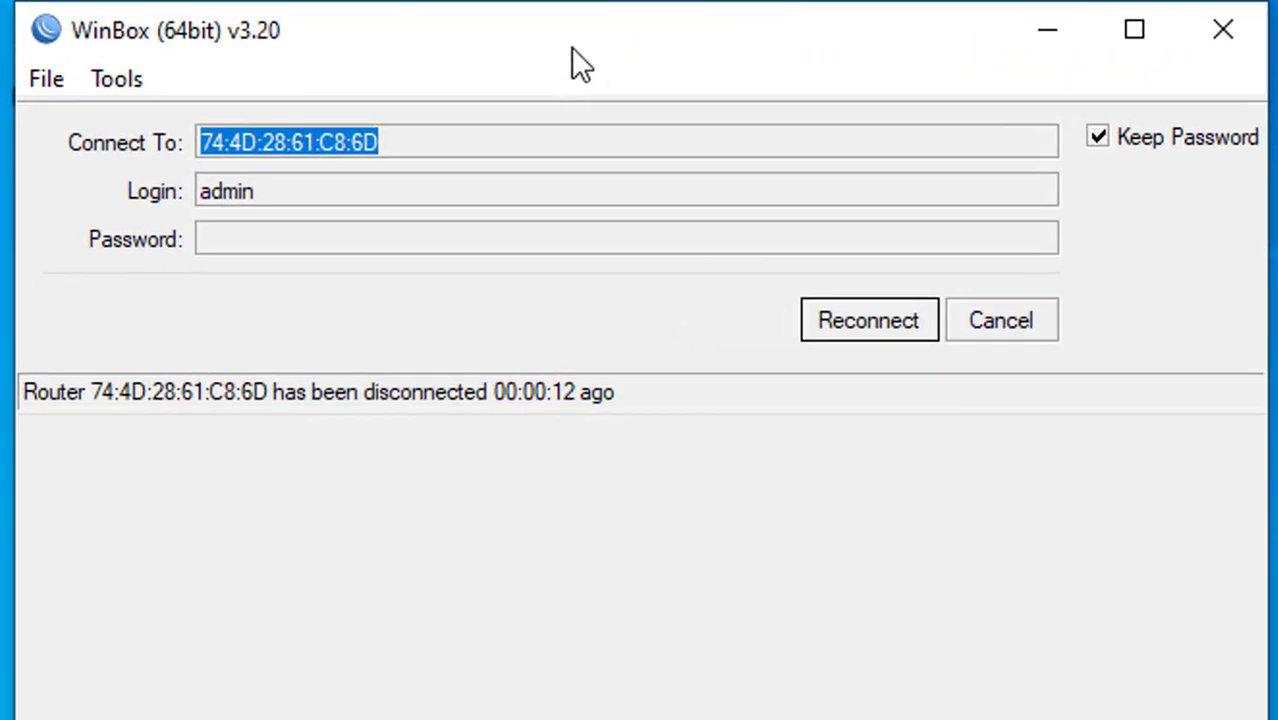
left_click(800, 338)
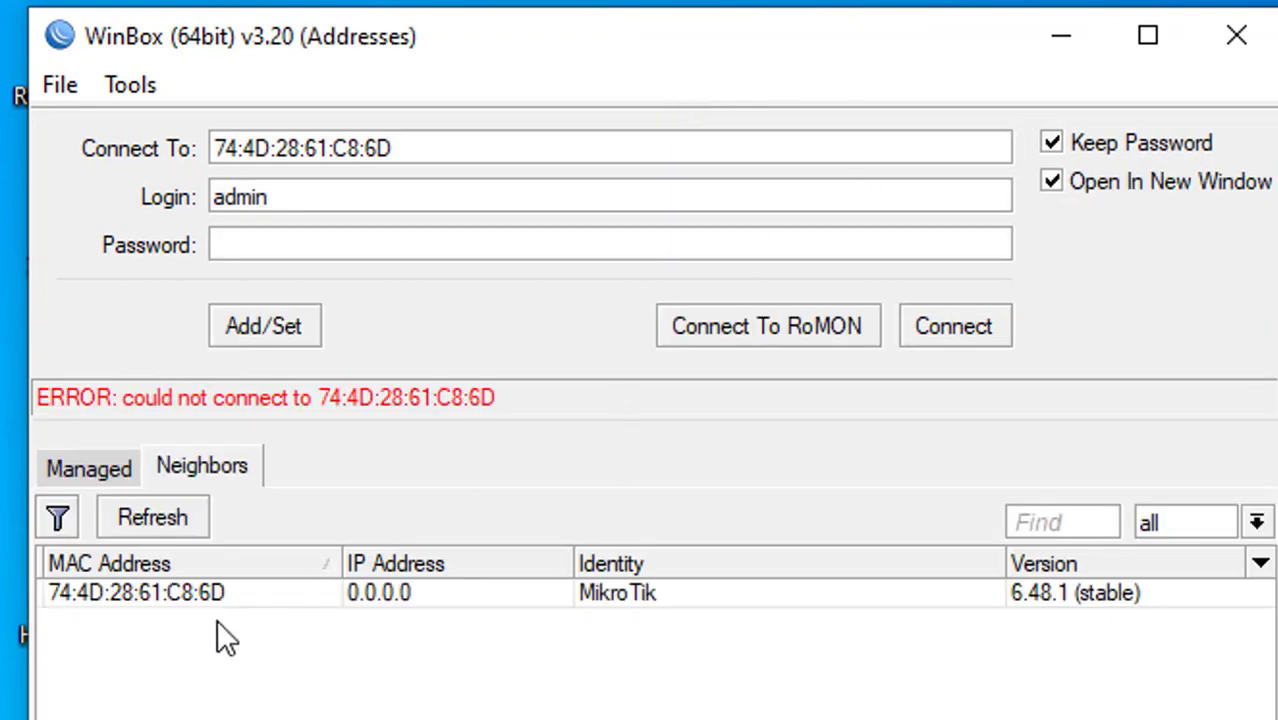
left_click(194, 594)
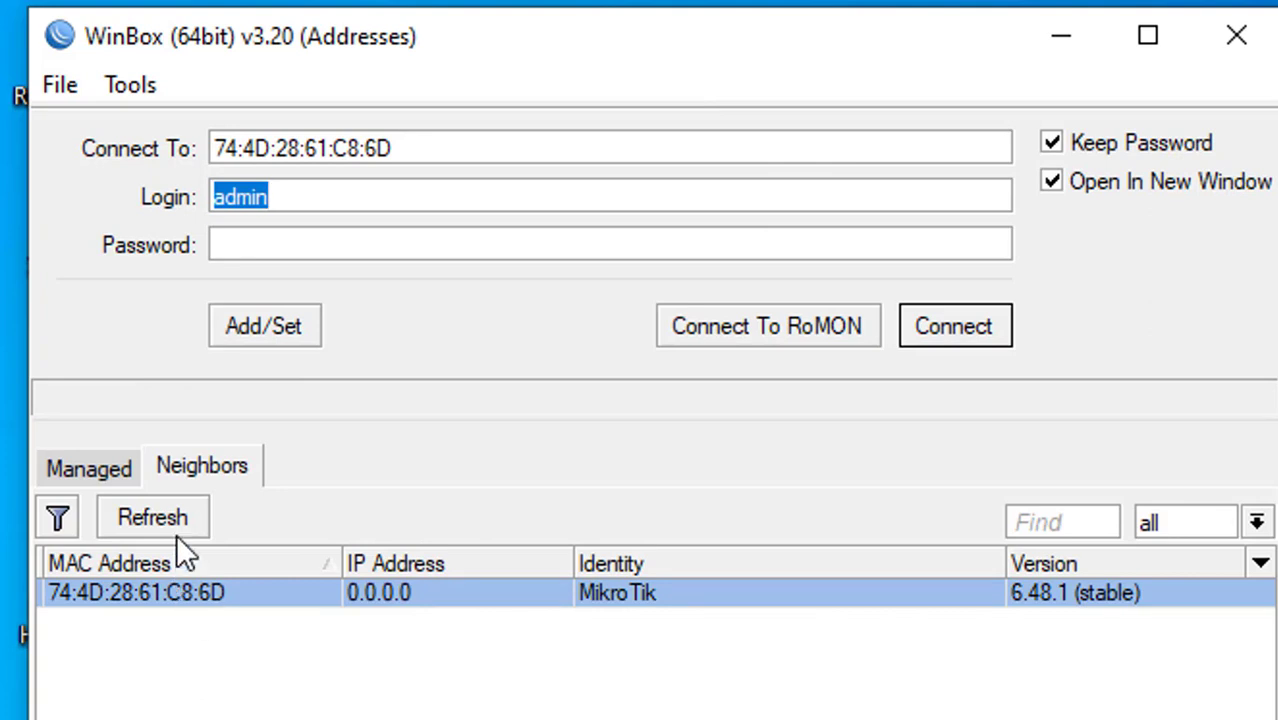
left_click(176, 534)
left_click(228, 593)
left_click(906, 334)
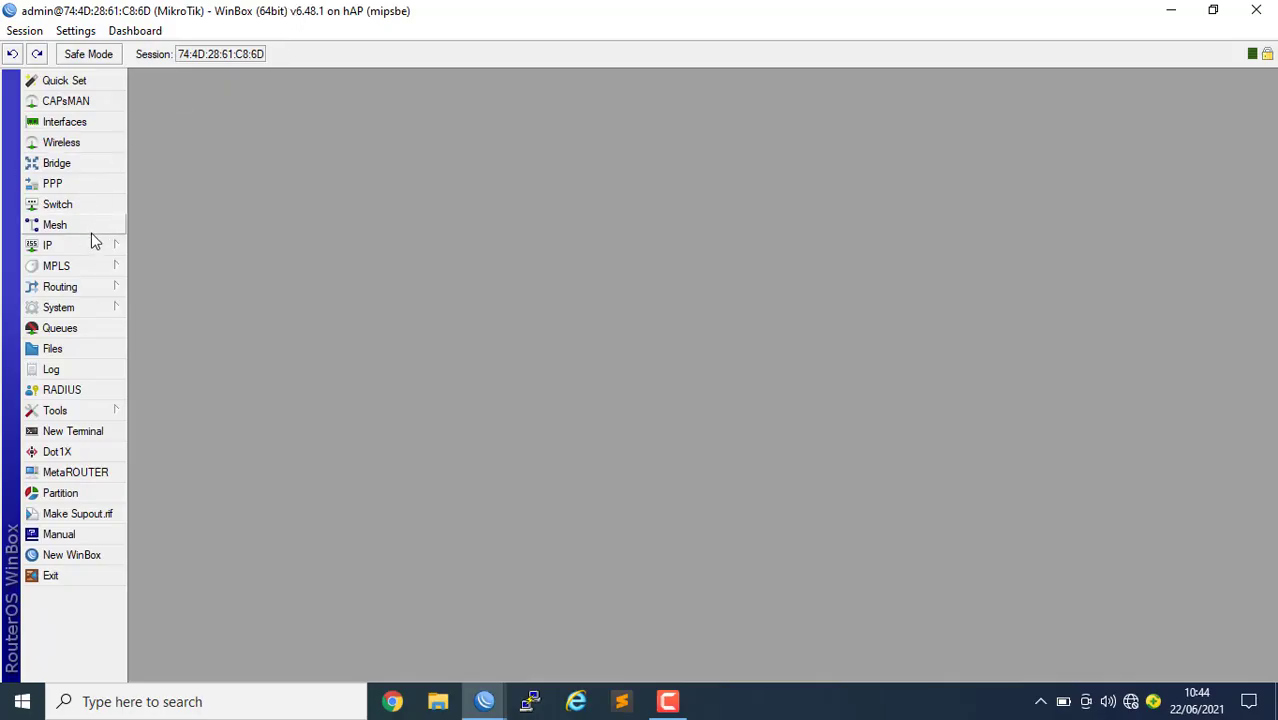
Step: Add a DHCP client on interface ether1 with Use Peer DNS, Use Peer NTP and Add Default Route set to yes, and apply it
left_click(91, 242)
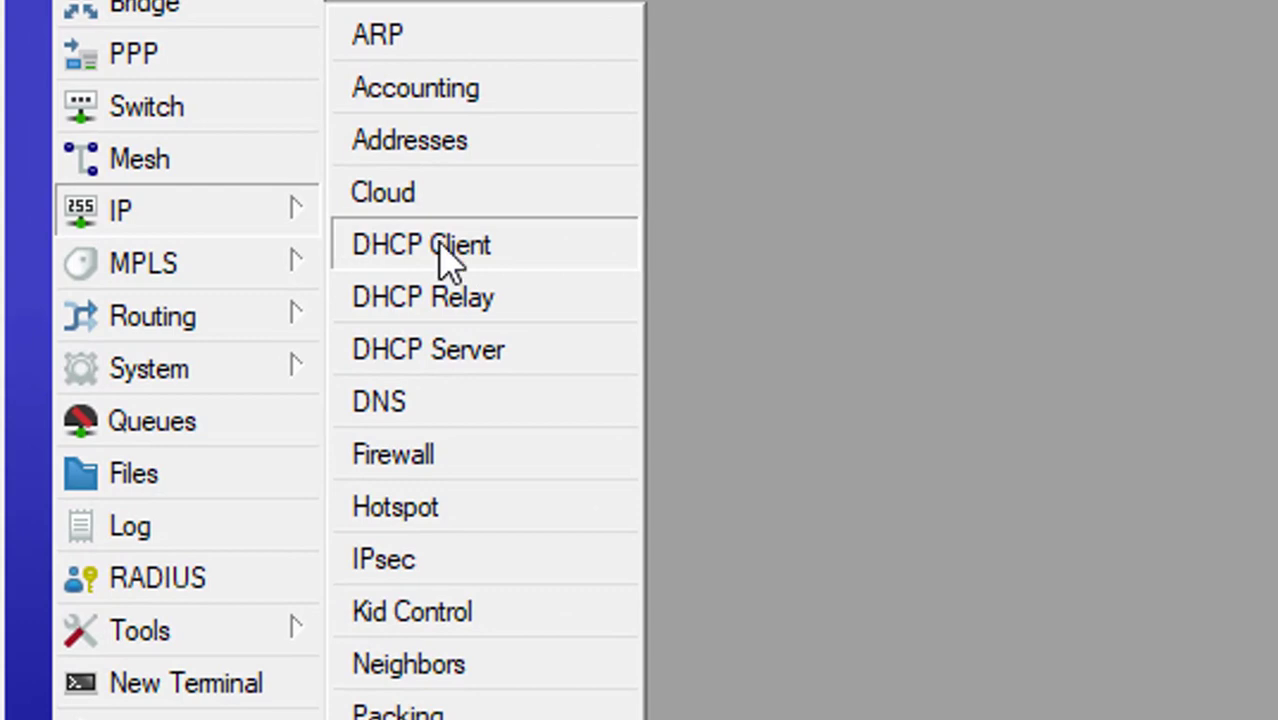
left_click(414, 245)
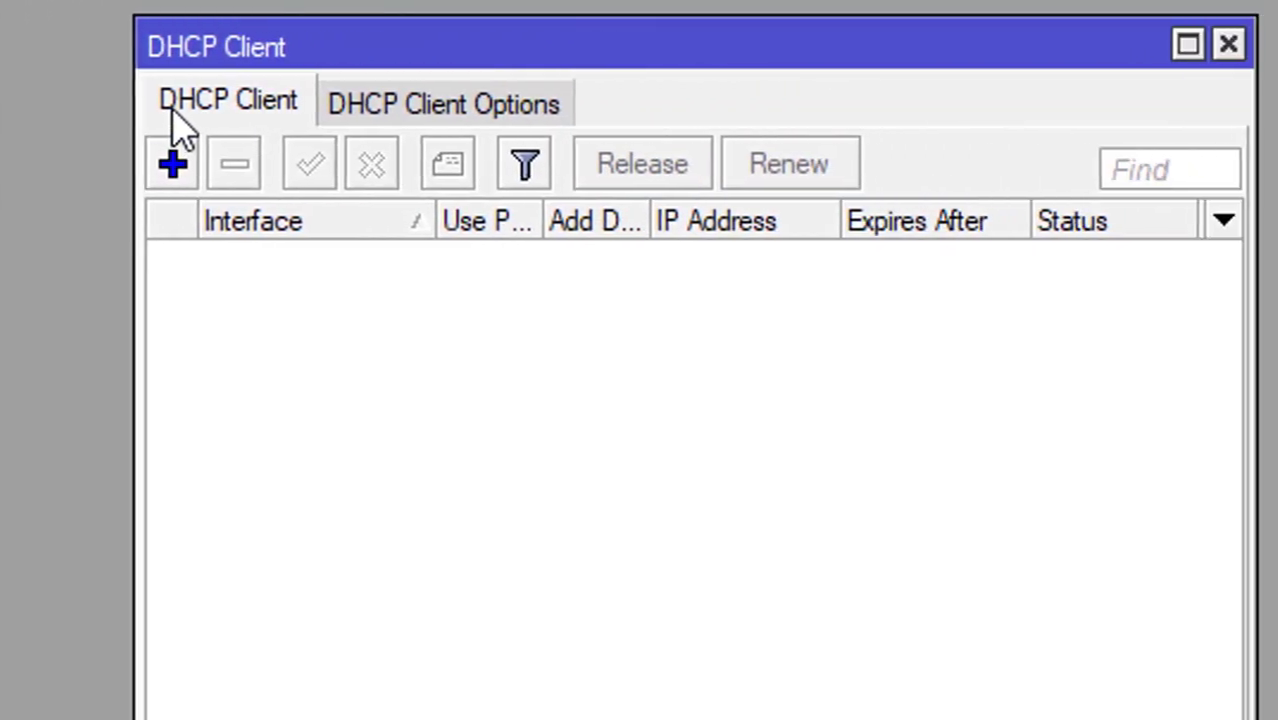
left_click(1062, 278)
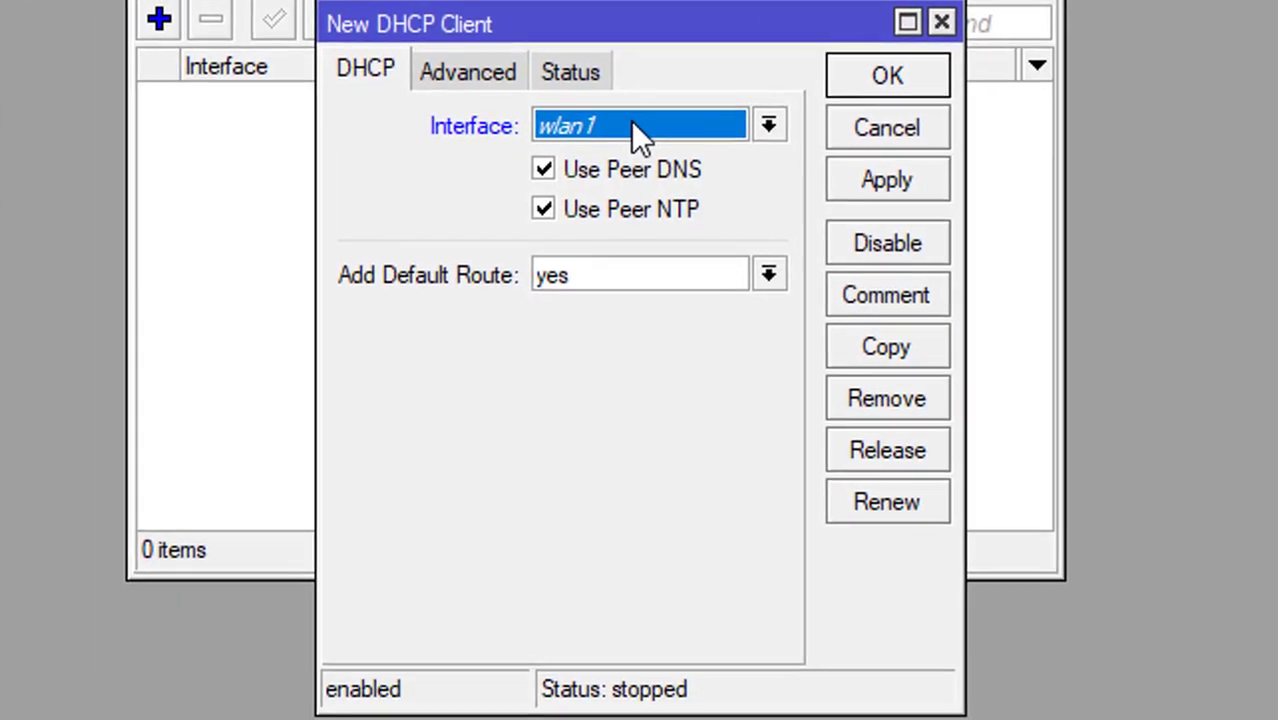
left_click(678, 292)
left_click(631, 159)
left_click(925, 180)
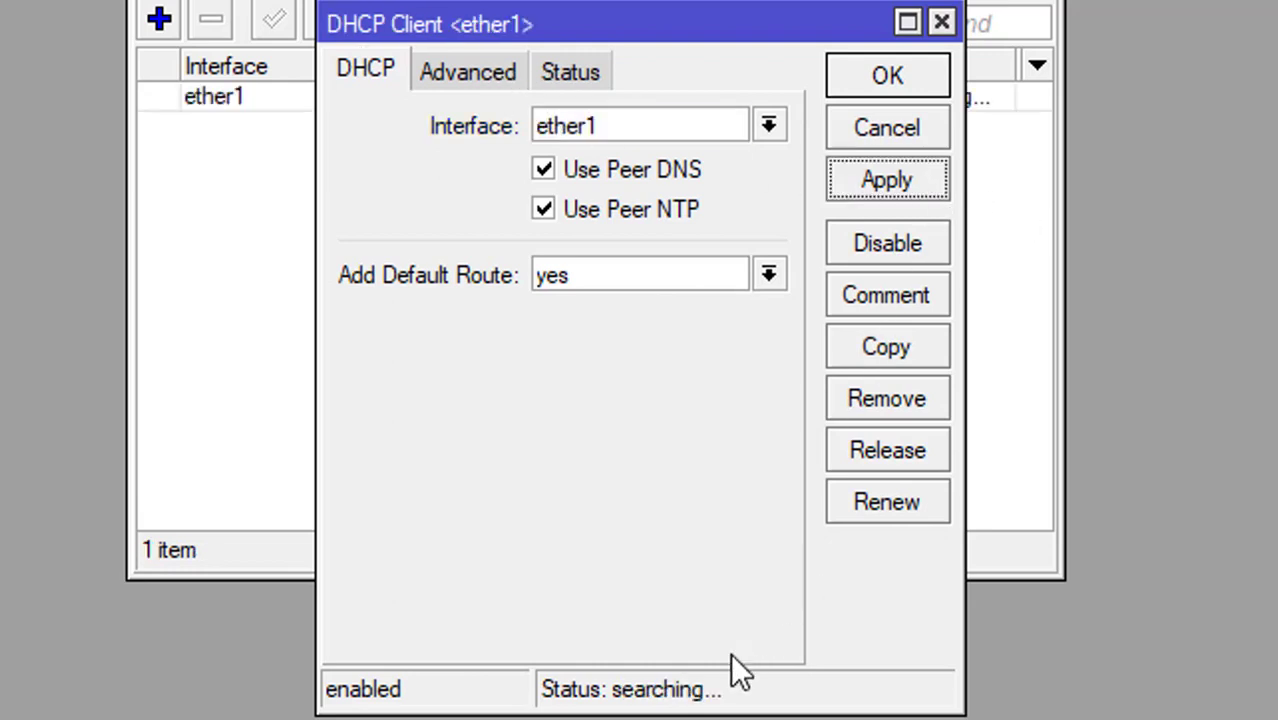
Step: Examine the IP address and gateway that the ether1 DHCP client obtained in its status details
left_click(572, 80)
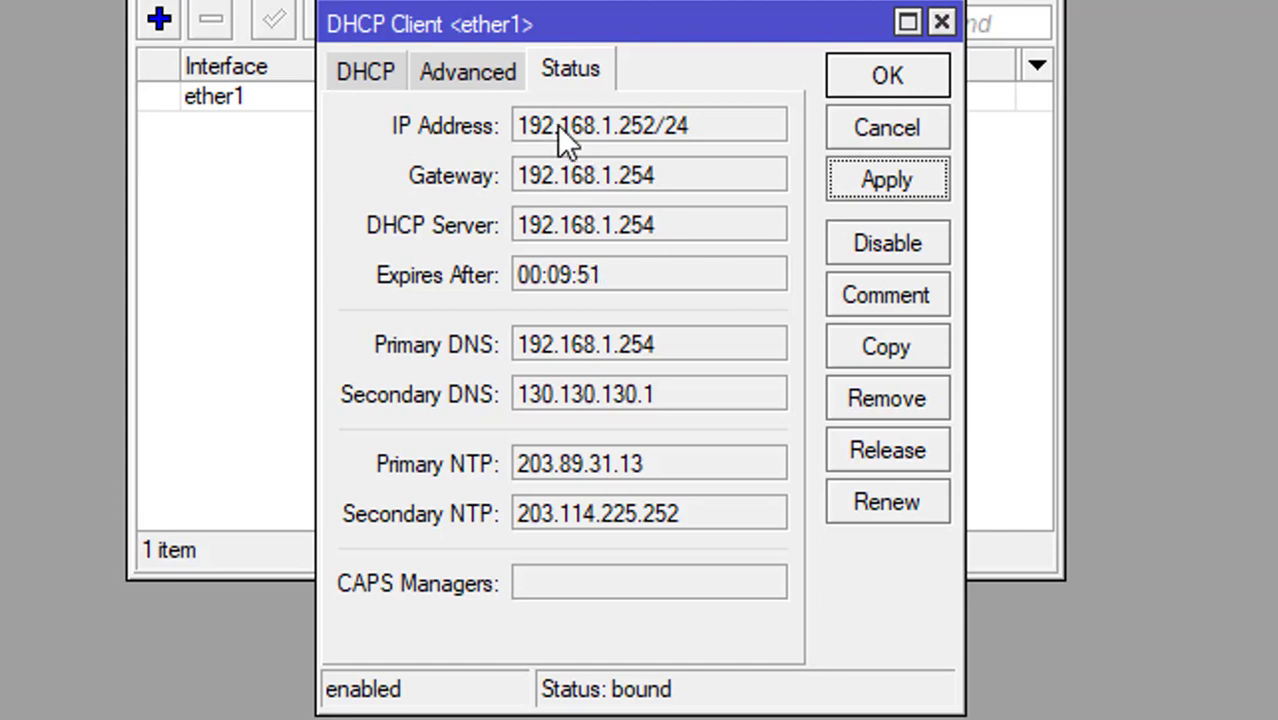
left_click_drag(527, 120, 643, 139)
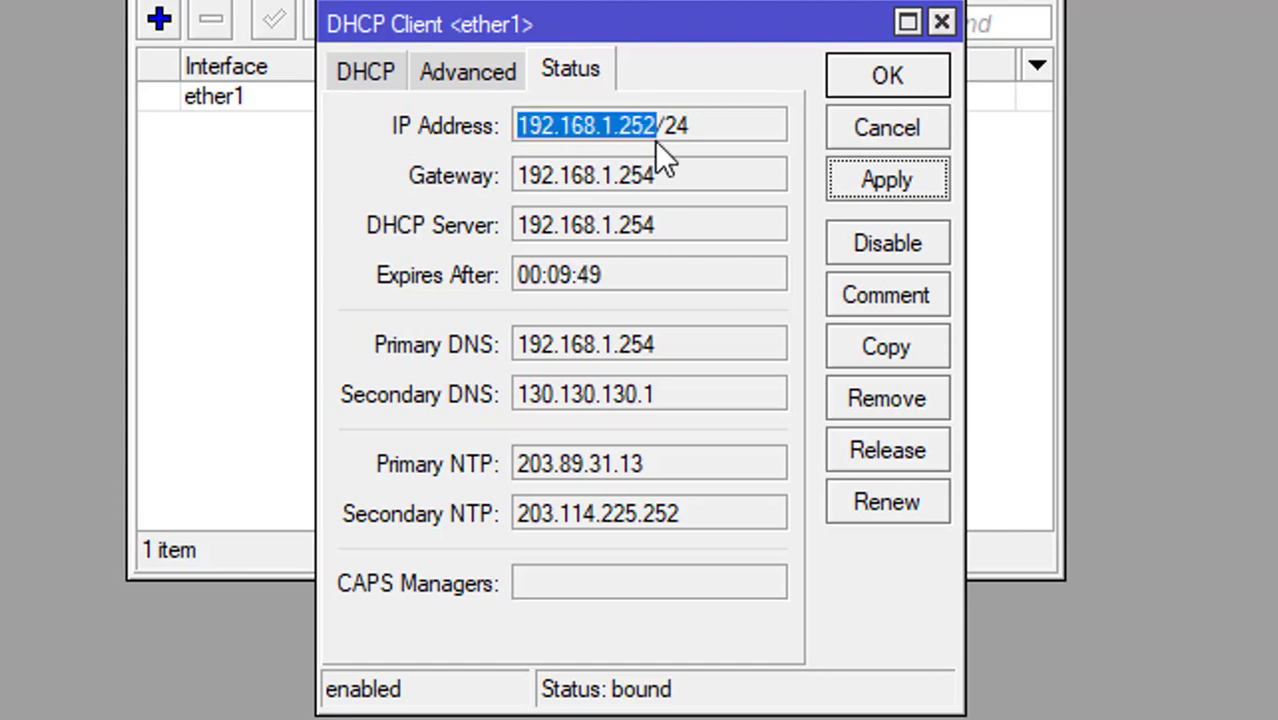
left_click_drag(672, 184, 582, 178)
left_click(660, 178)
left_click(652, 134)
left_click_drag(668, 177, 491, 176)
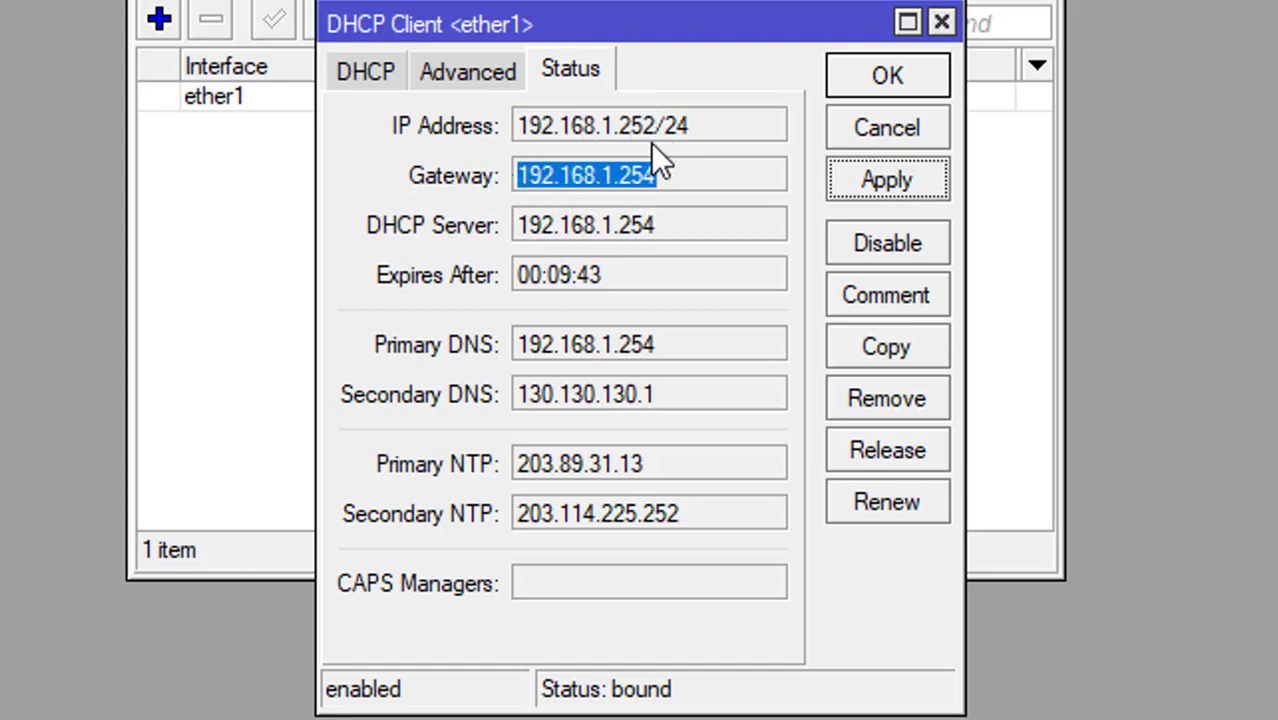
left_click(684, 163)
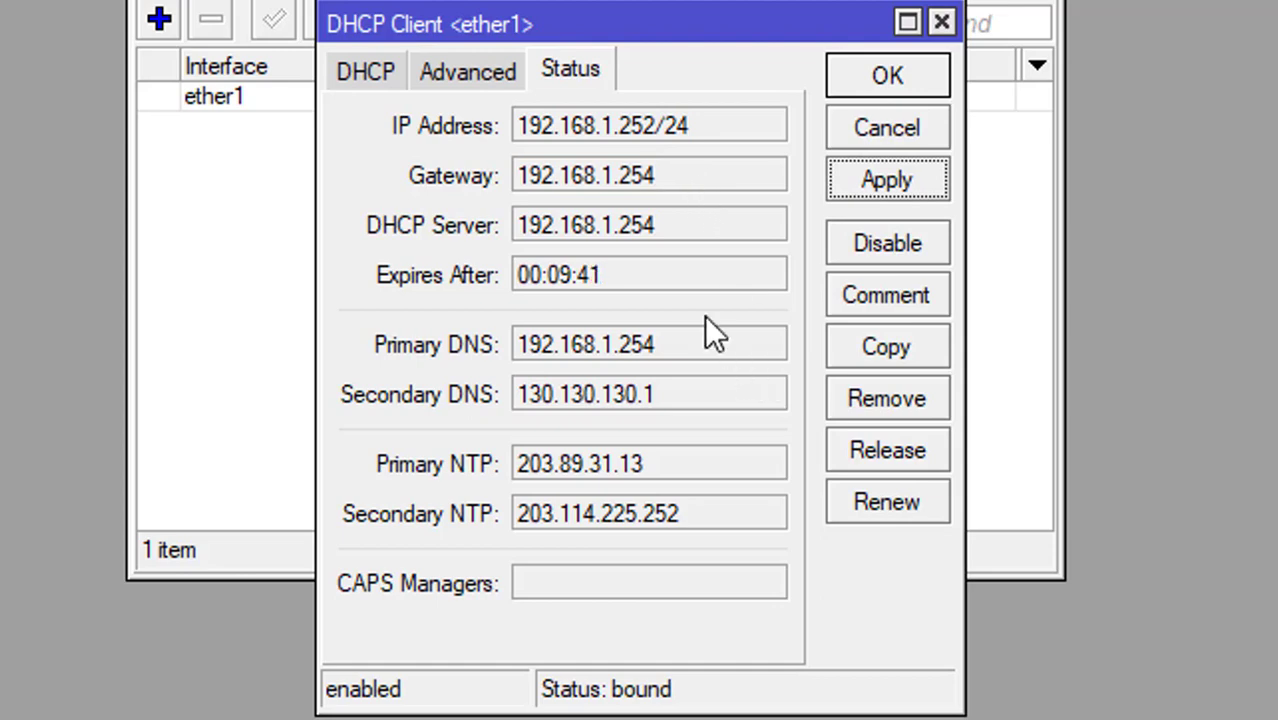
Step: Examine the primary and secondary NTP servers that the ether1 DHCP client received
left_click_drag(694, 463, 410, 470)
left_click(710, 464)
left_click_drag(710, 464, 548, 501)
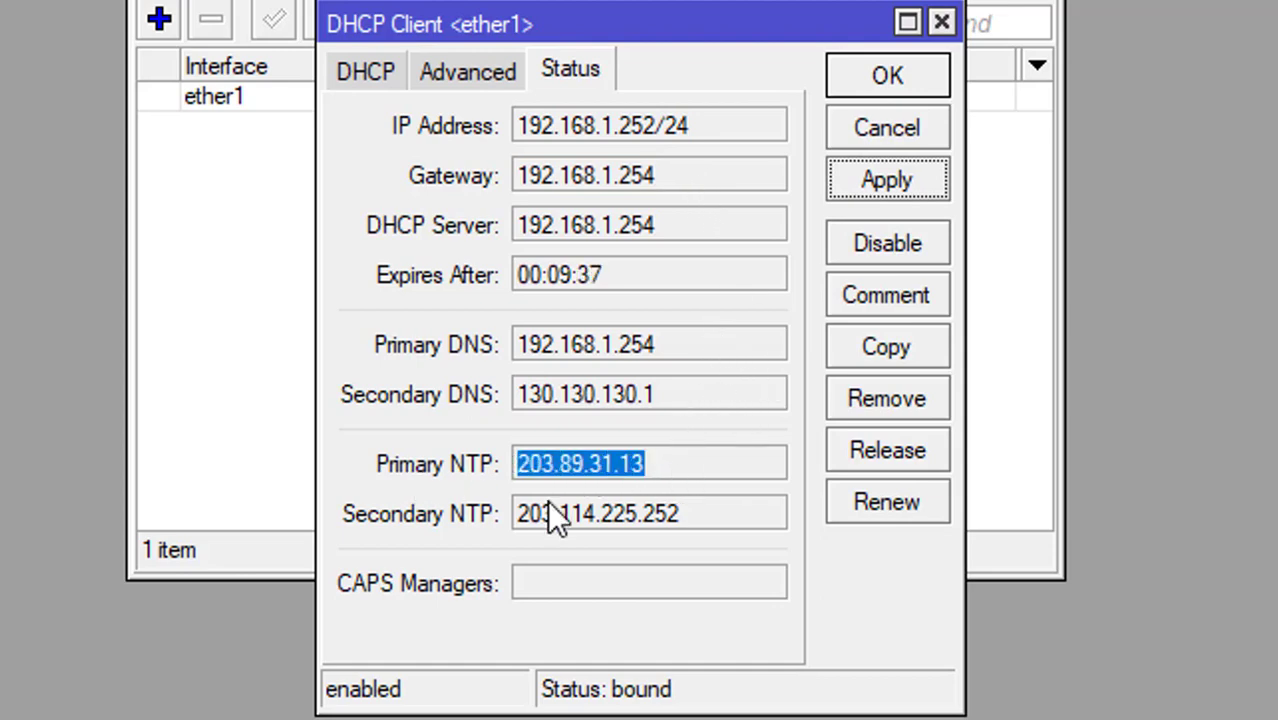
left_click_drag(686, 513, 458, 524)
left_click(670, 466)
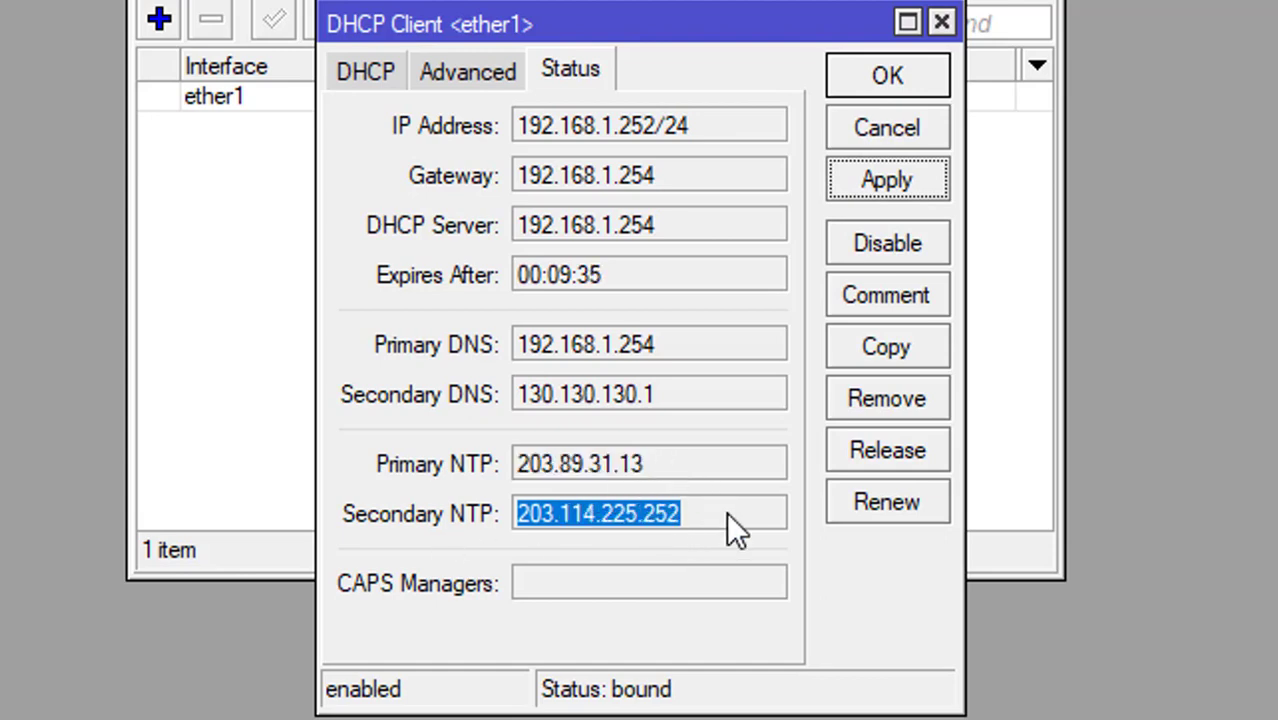
left_click(730, 514)
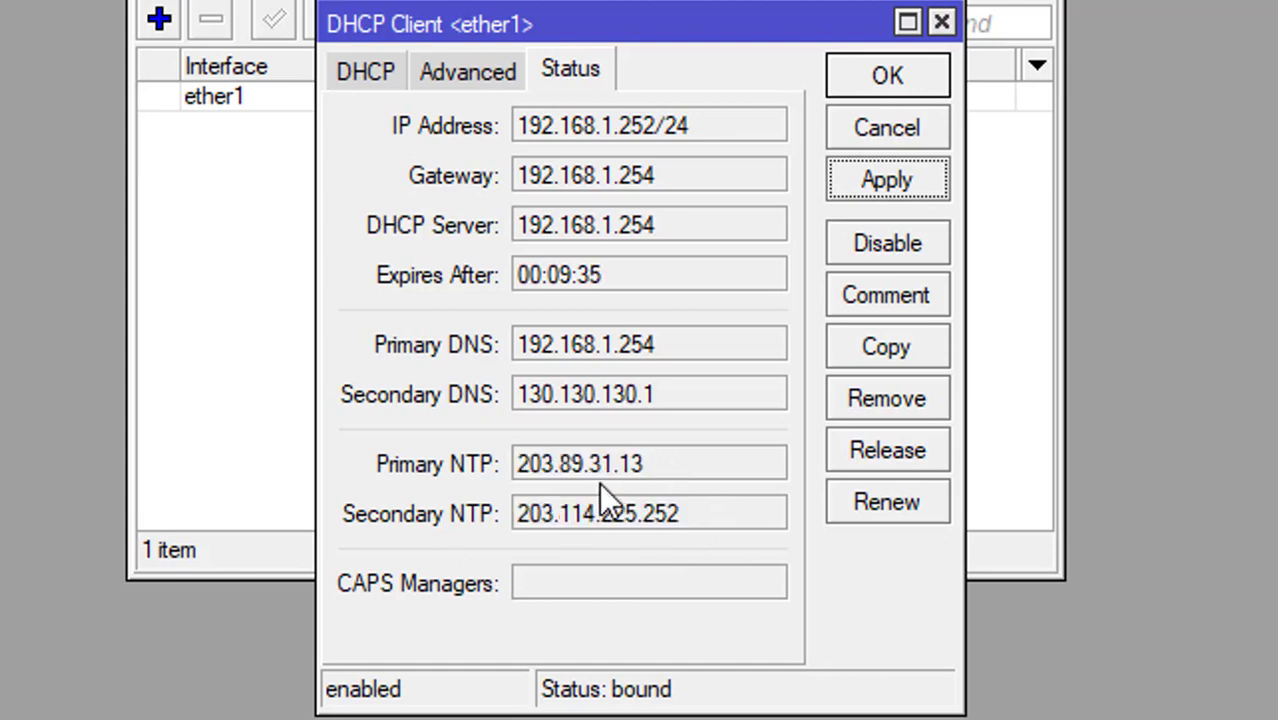
double_click(648, 466)
left_click_drag(684, 511, 528, 506)
right_click(530, 506)
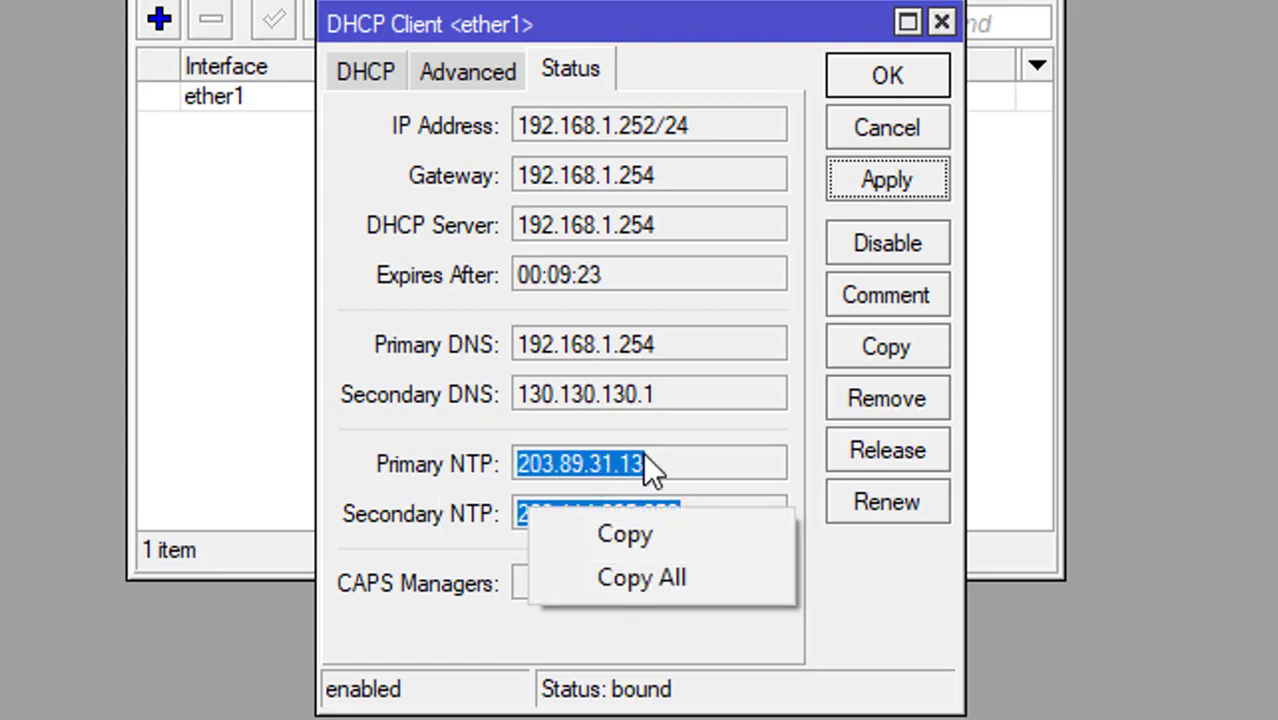
left_click_drag(645, 508, 695, 511)
left_click(695, 513)
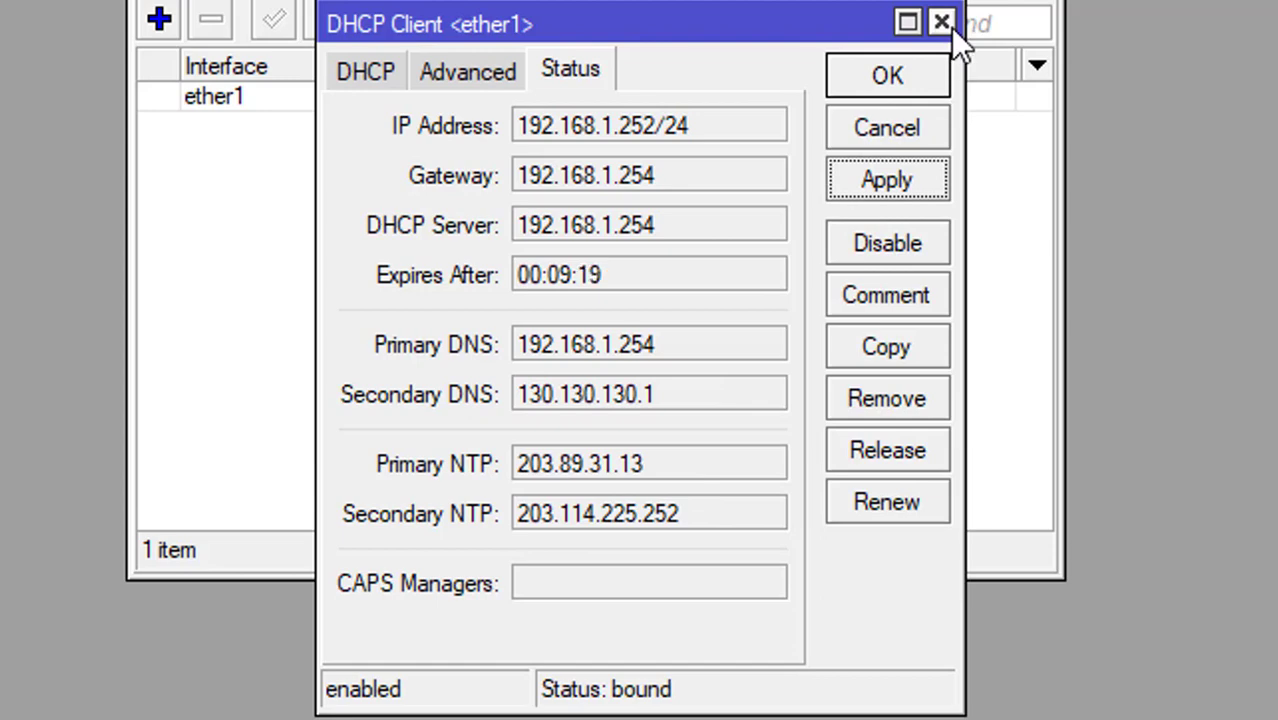
Step: Return to the ether1 client's general DHCP settings, confirm them, and close the DHCP client list
left_click(383, 80)
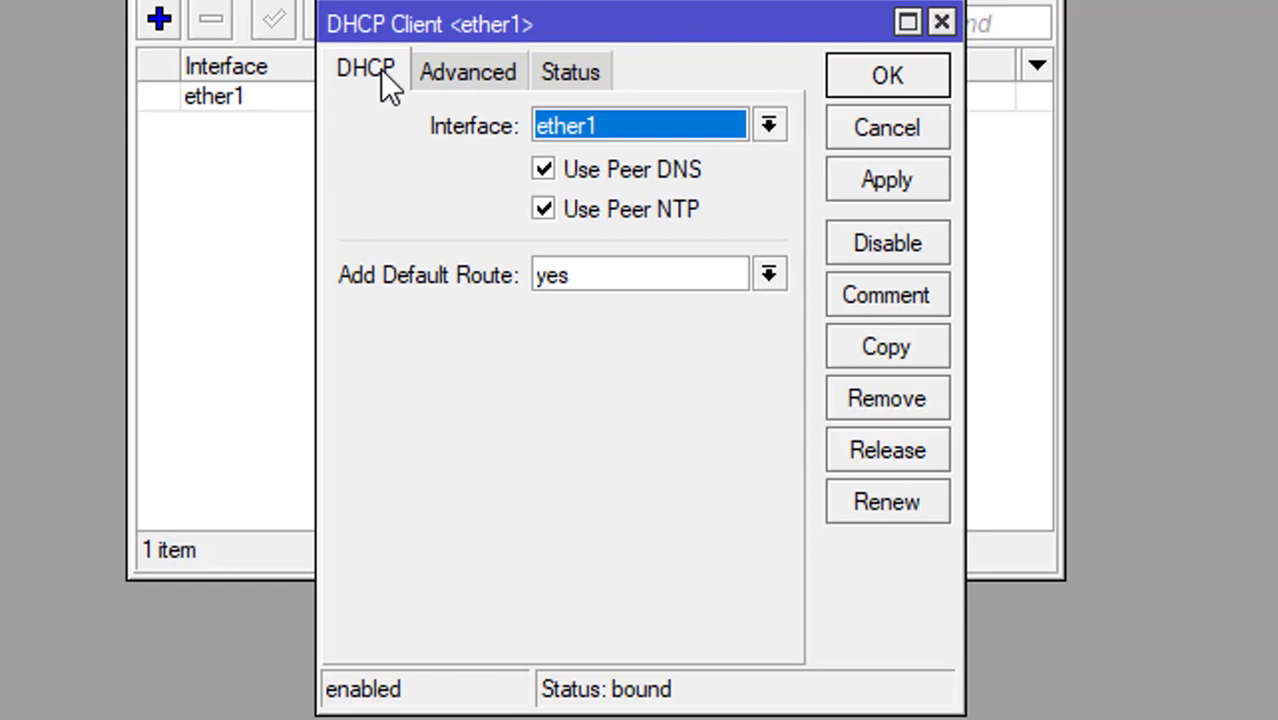
left_click(850, 88)
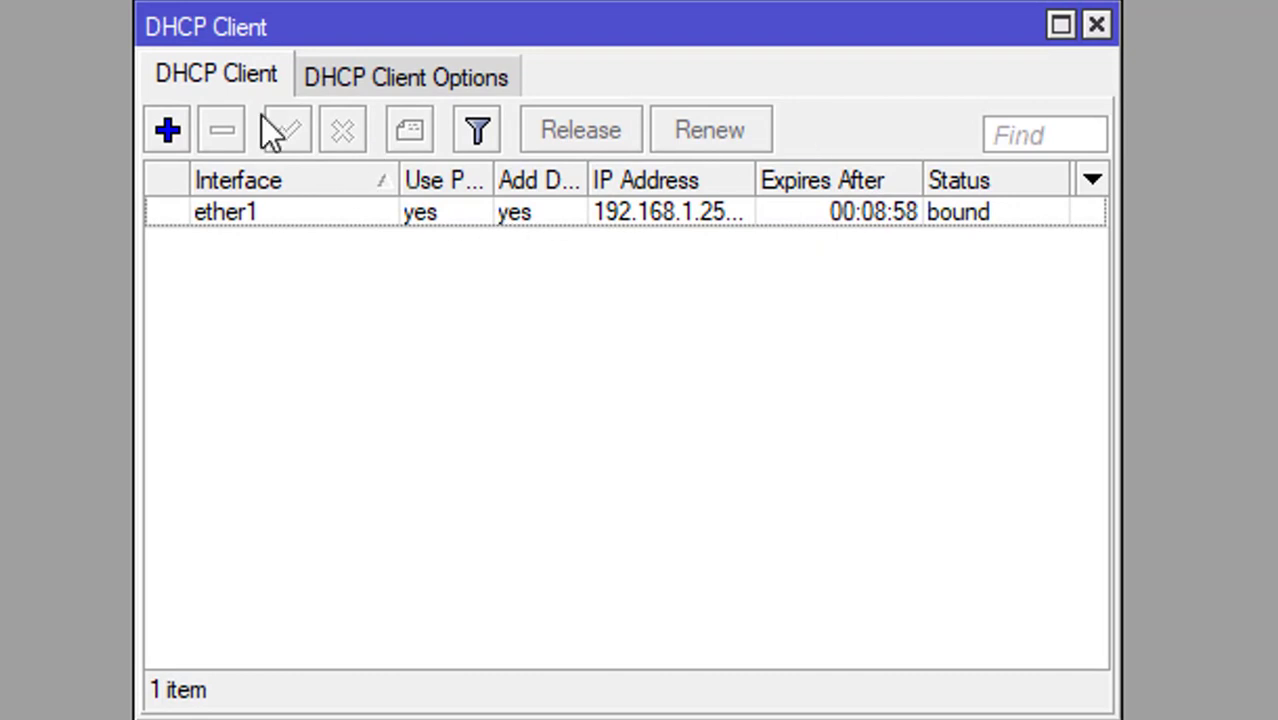
left_click(1097, 26)
Step: Enable Allow Remote Requests in the router's DNS settings and confirm the change
left_click(107, 136)
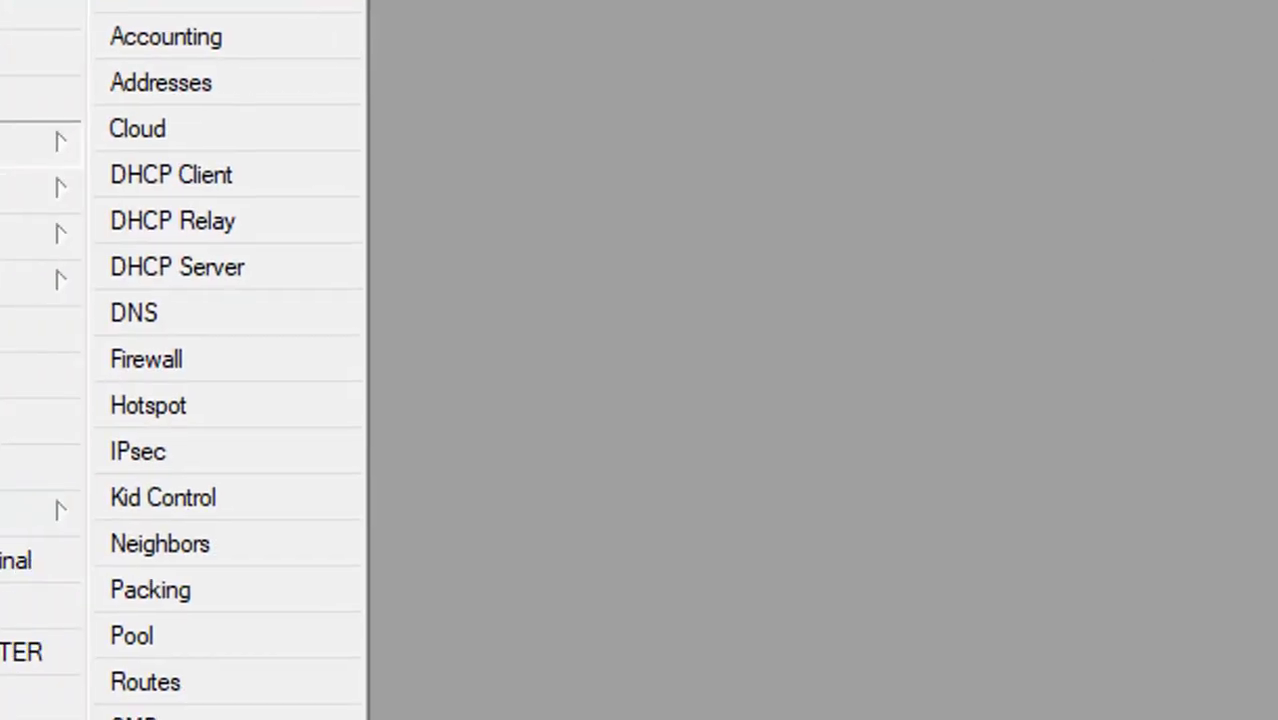
left_click(398, 307)
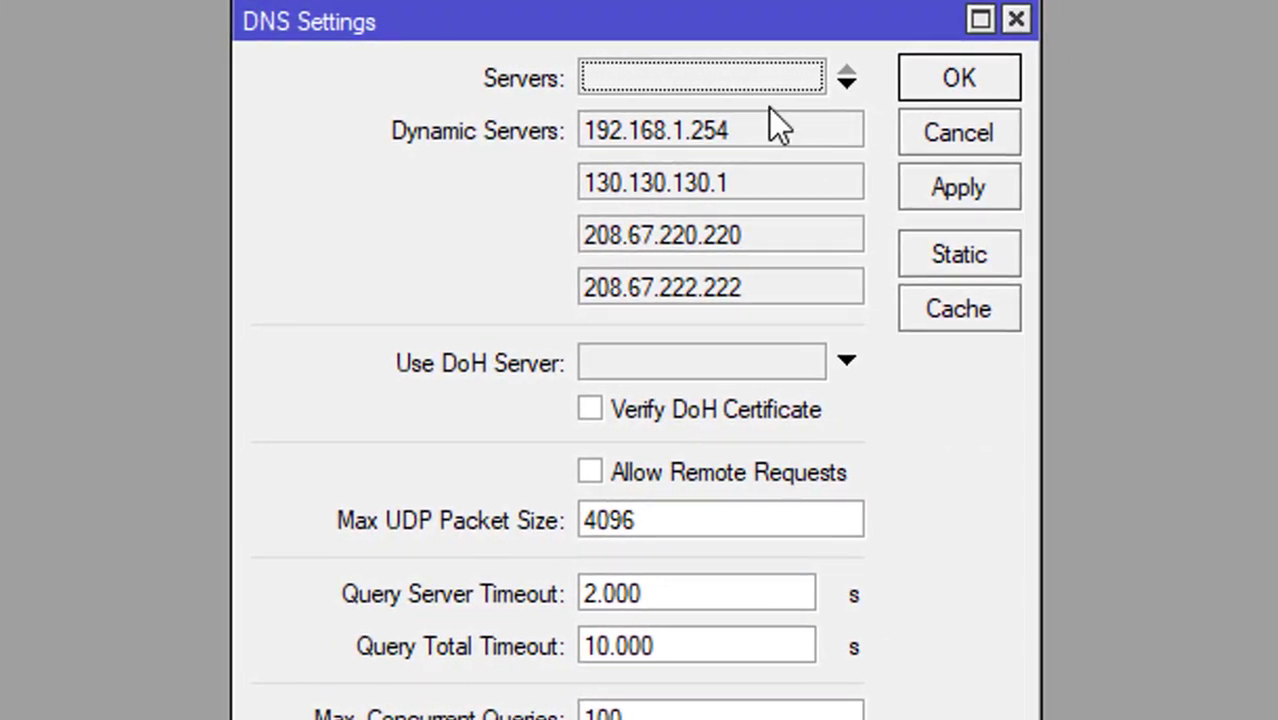
left_click(607, 481)
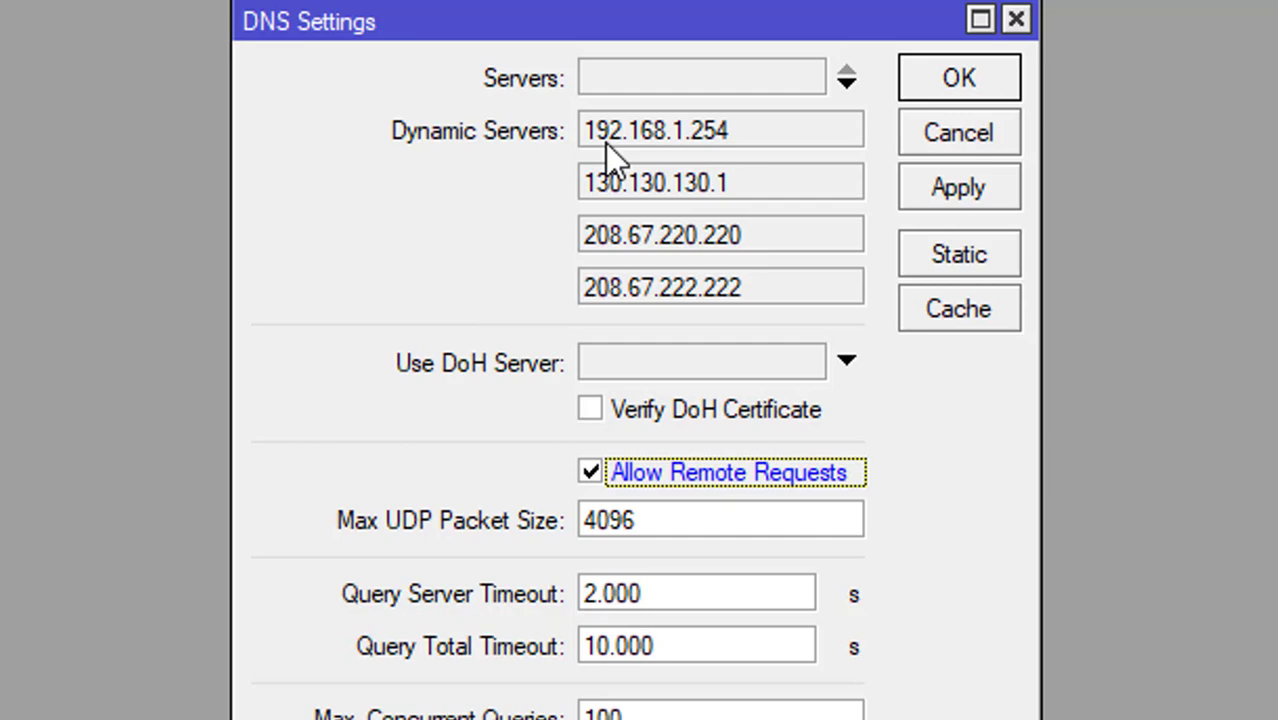
left_click(988, 76)
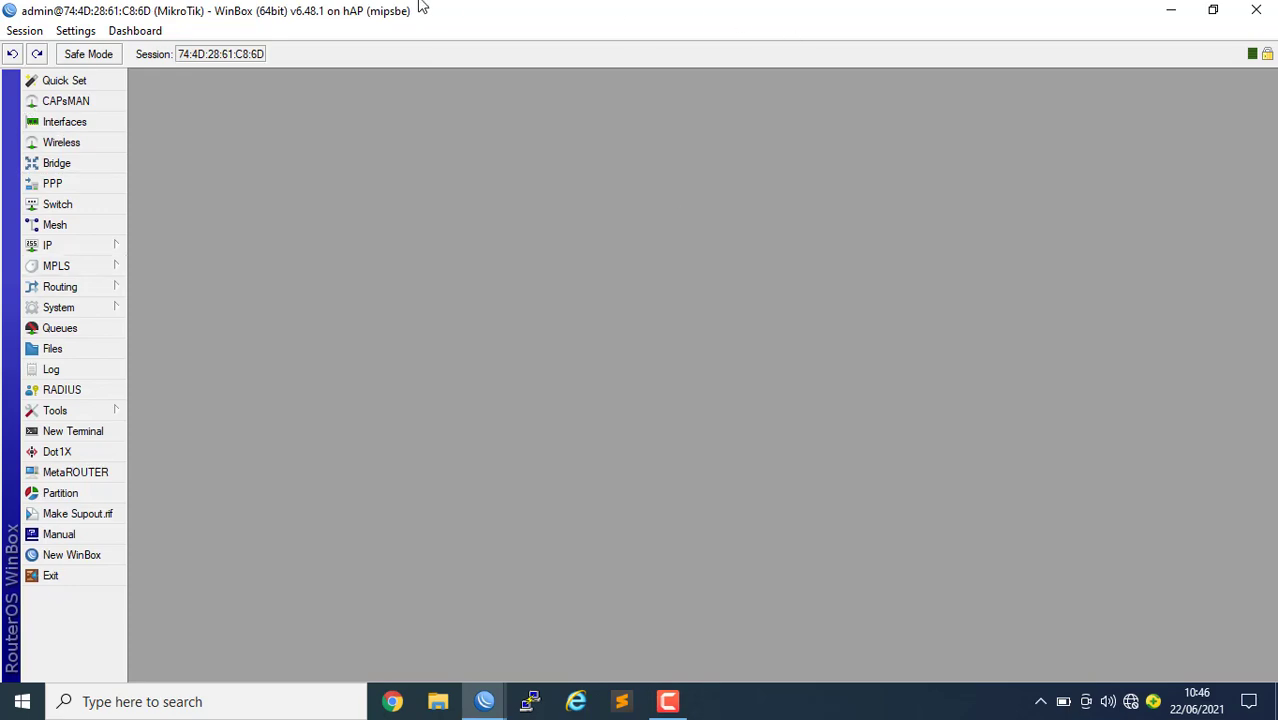
Step: Test internet access from a router terminal with ping google.com, stop the ping, and close the terminal
left_click(71, 432)
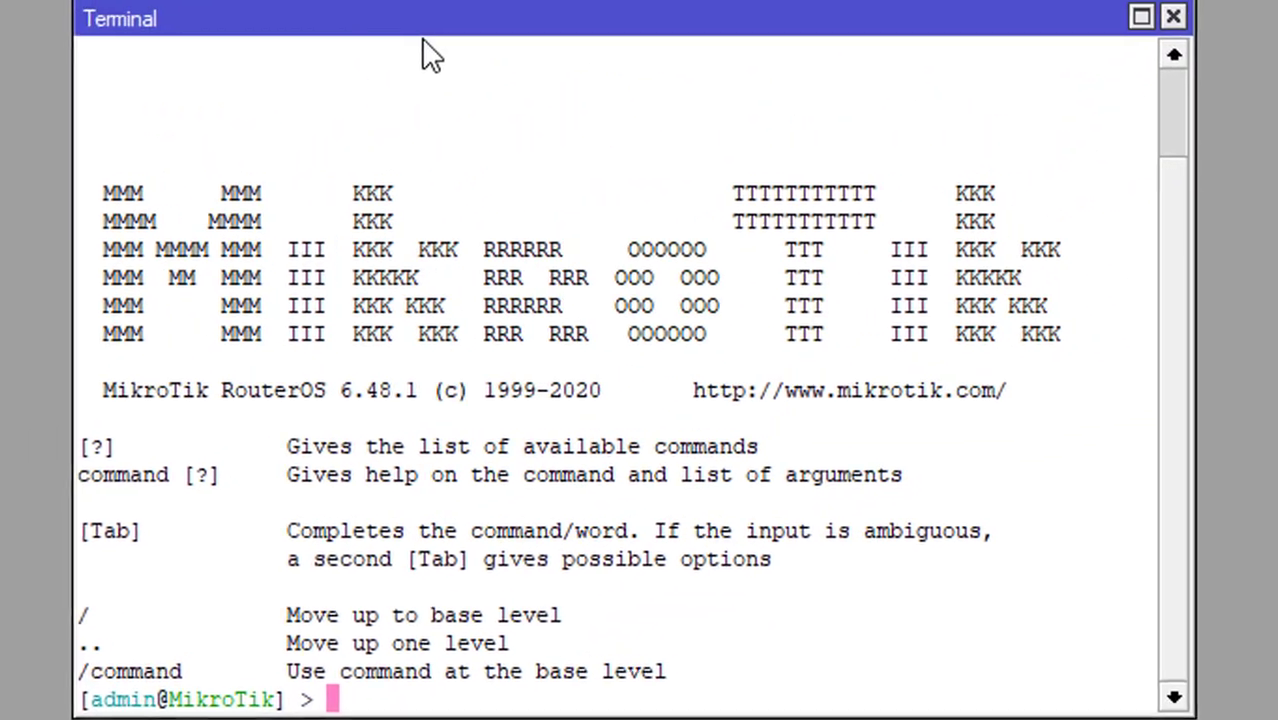
type("p")
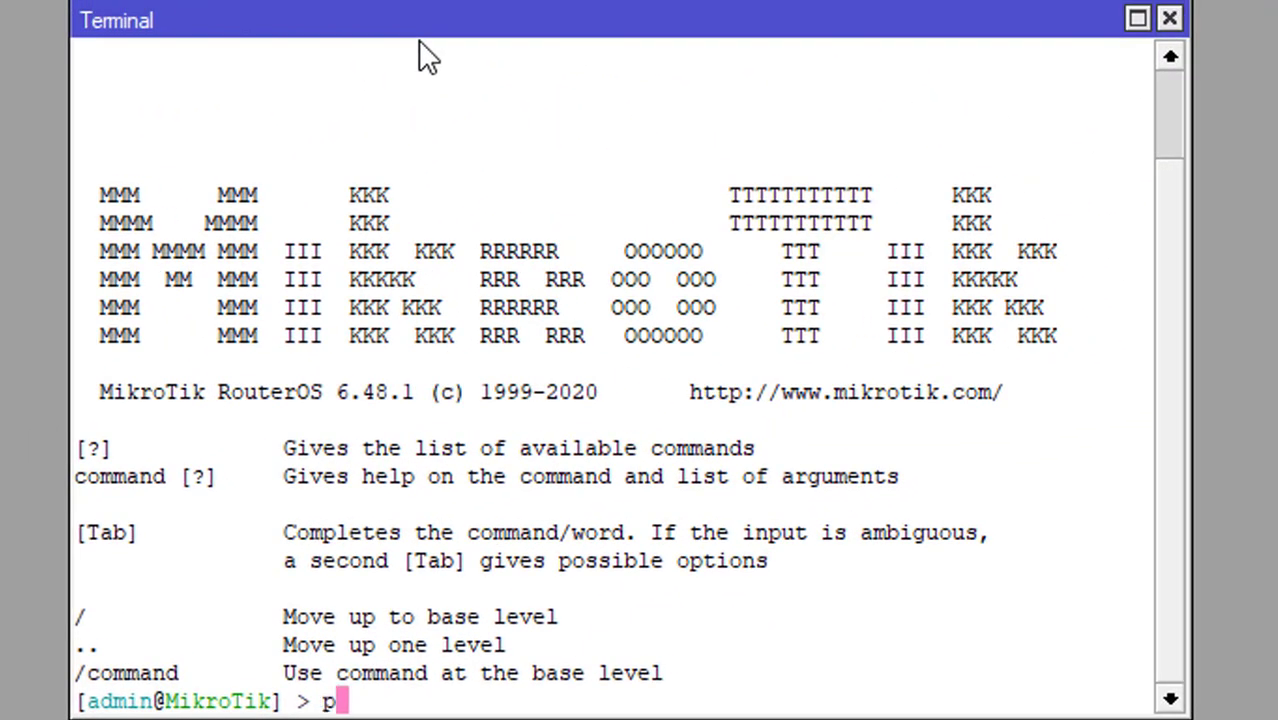
type("ing google")
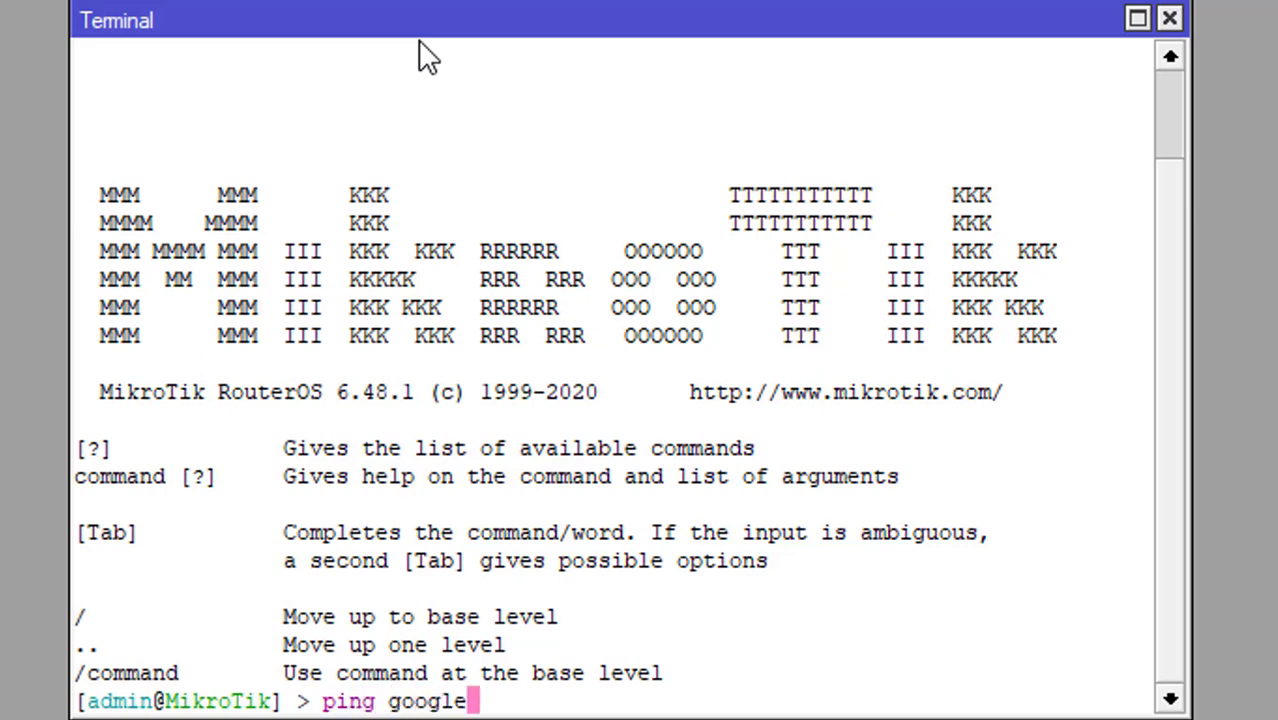
type(".com")
key("Return")
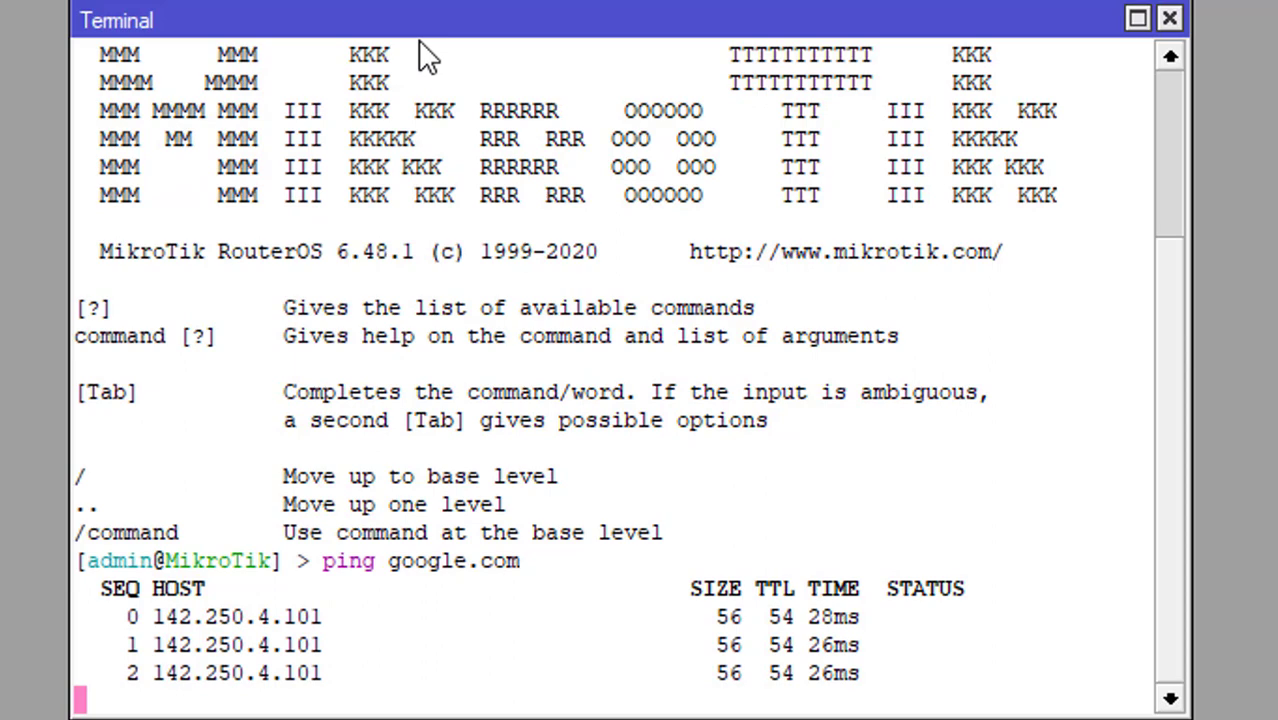
key("ctrl+c")
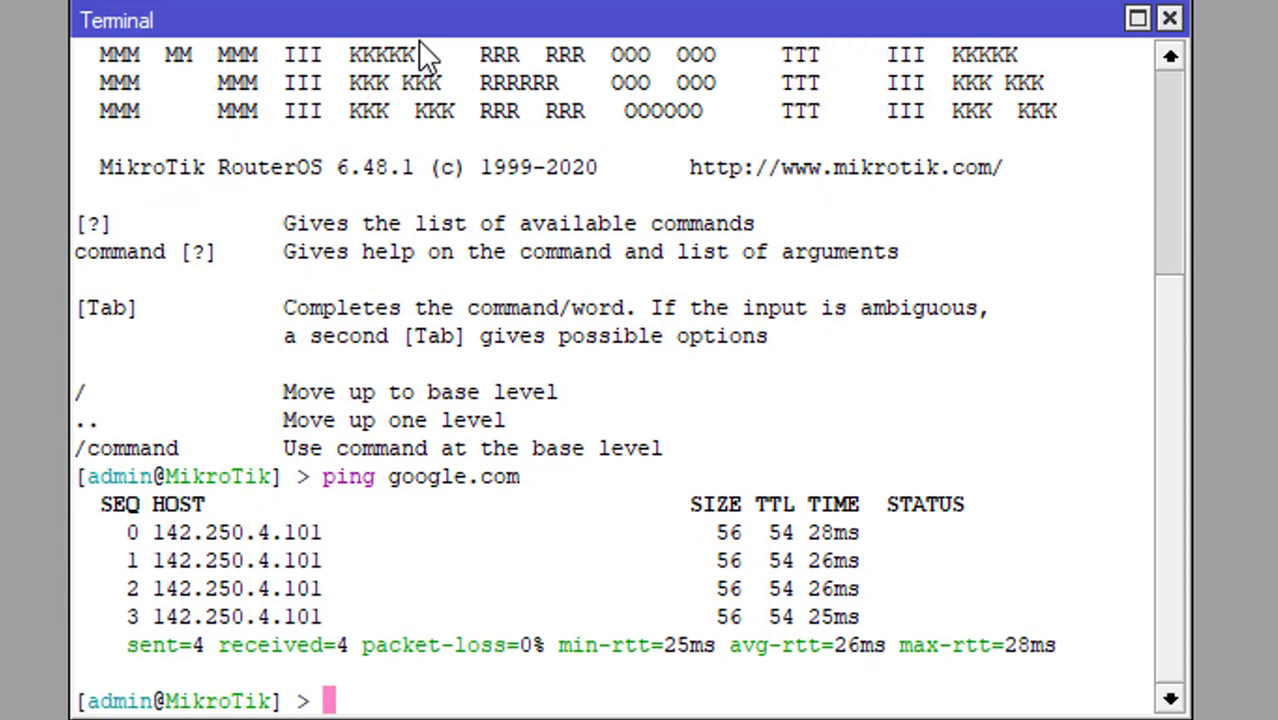
left_click(1168, 17)
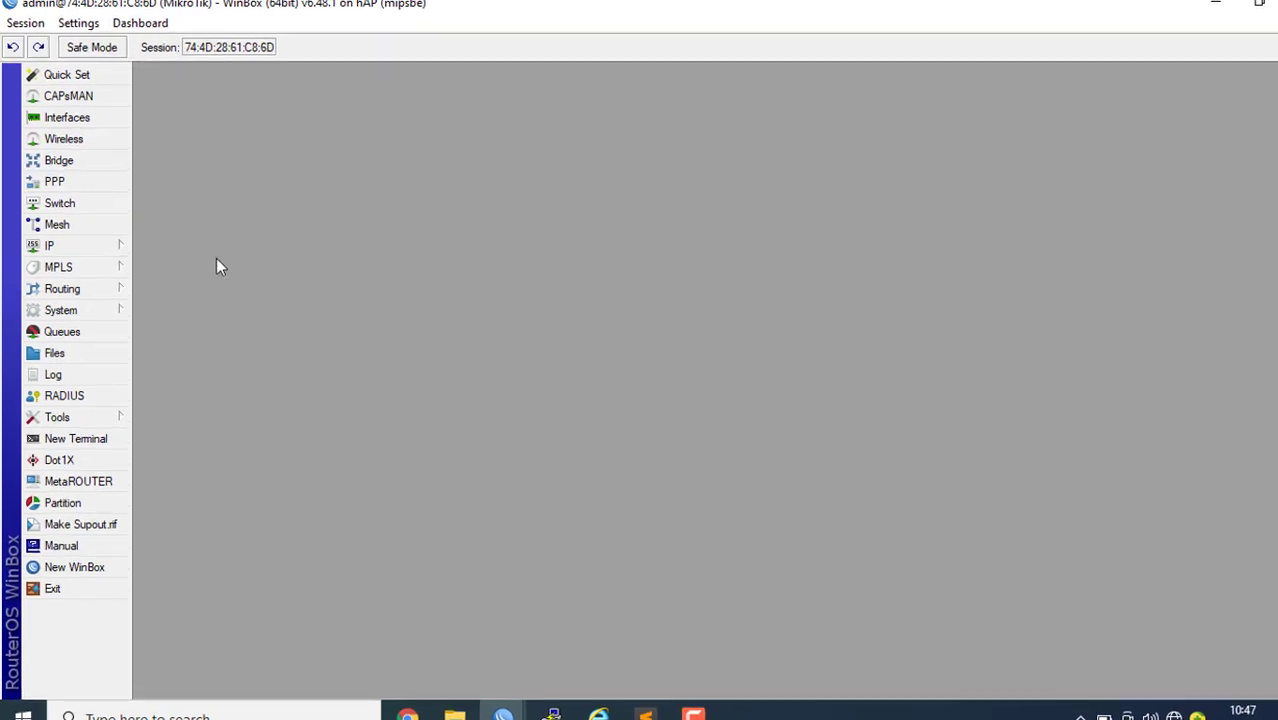
Step: Add the IP address 172.10.10.1/26 to interface ether2, select the new entry, and close the address list
left_click(103, 252)
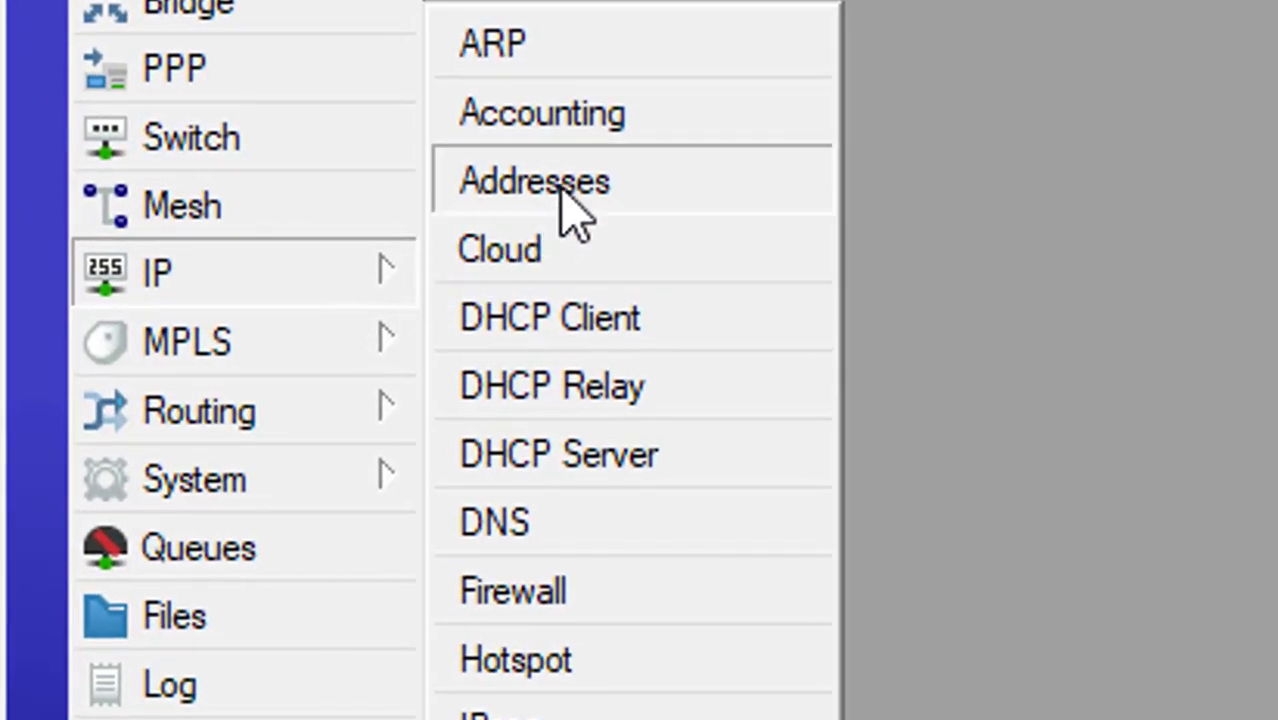
left_click(528, 190)
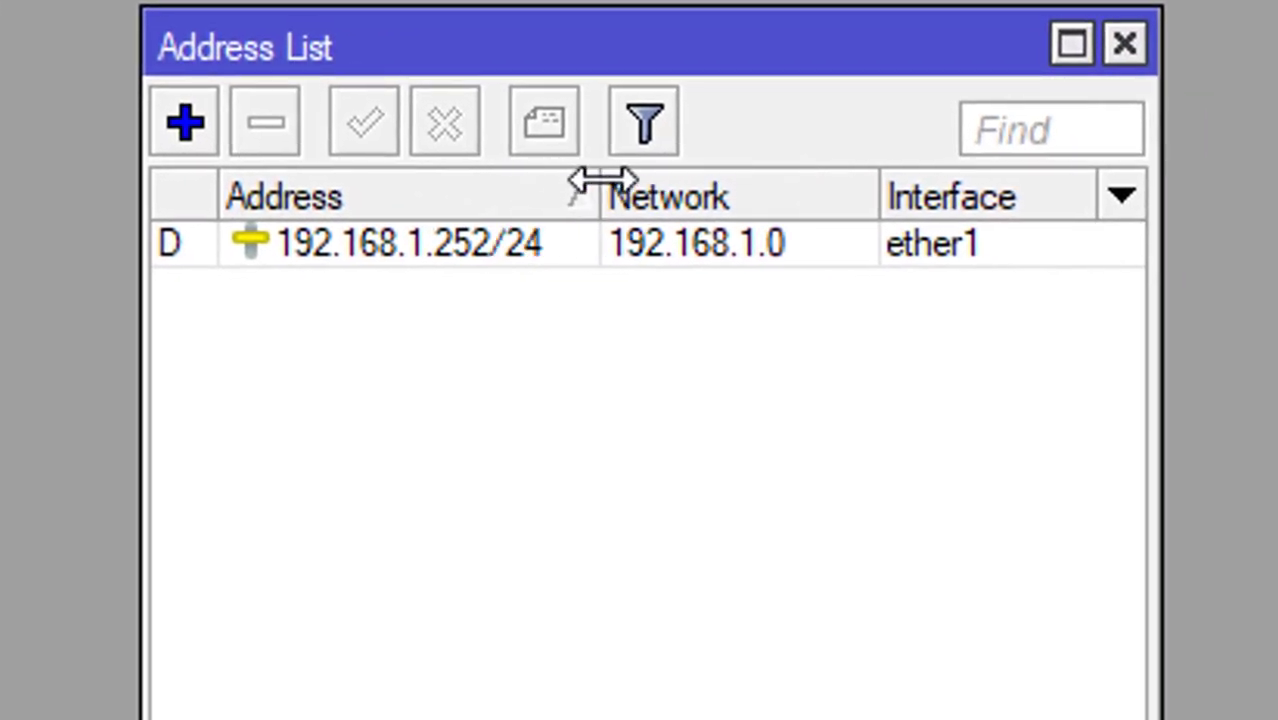
left_click(185, 122)
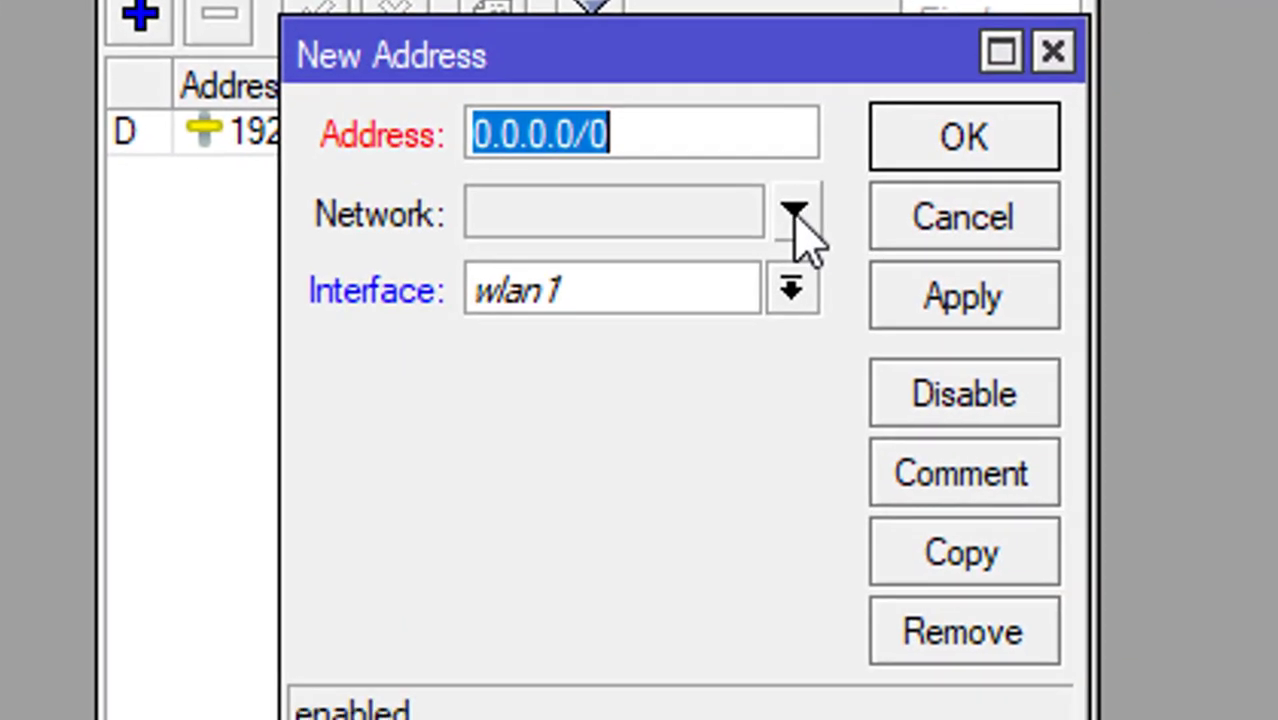
left_click(722, 289)
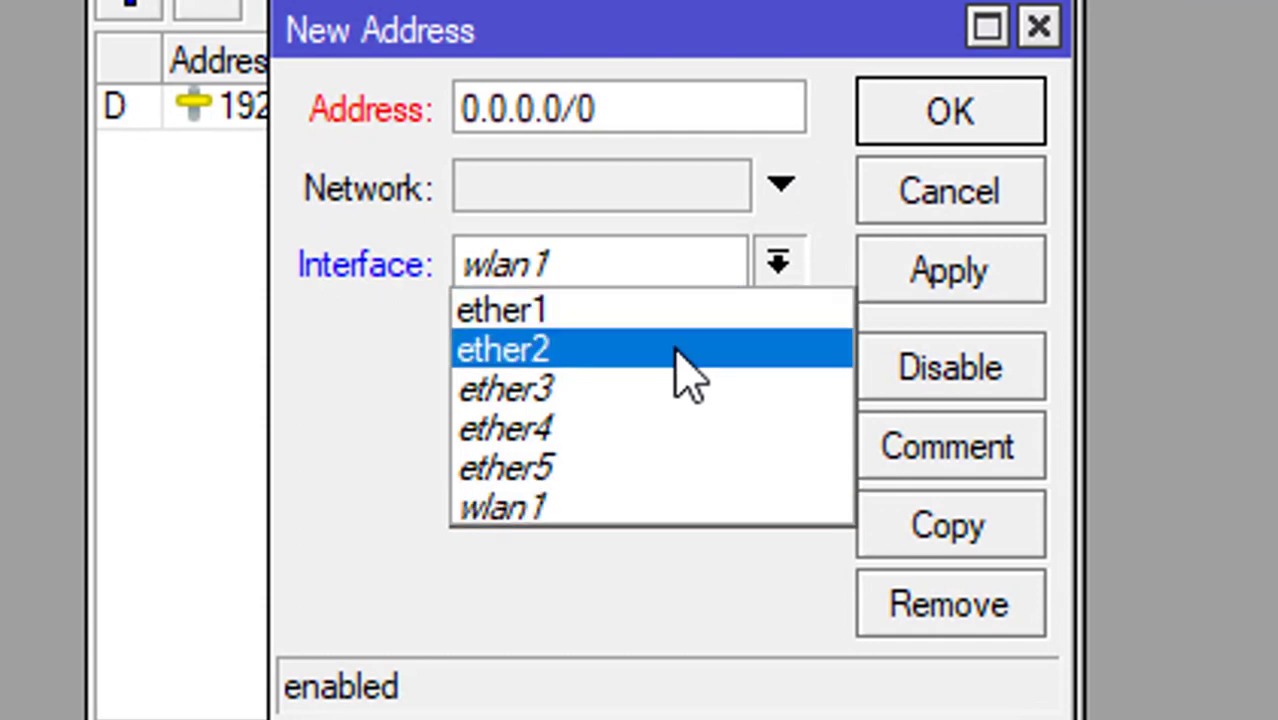
left_click(685, 372)
left_click_drag(668, 100, 399, 120)
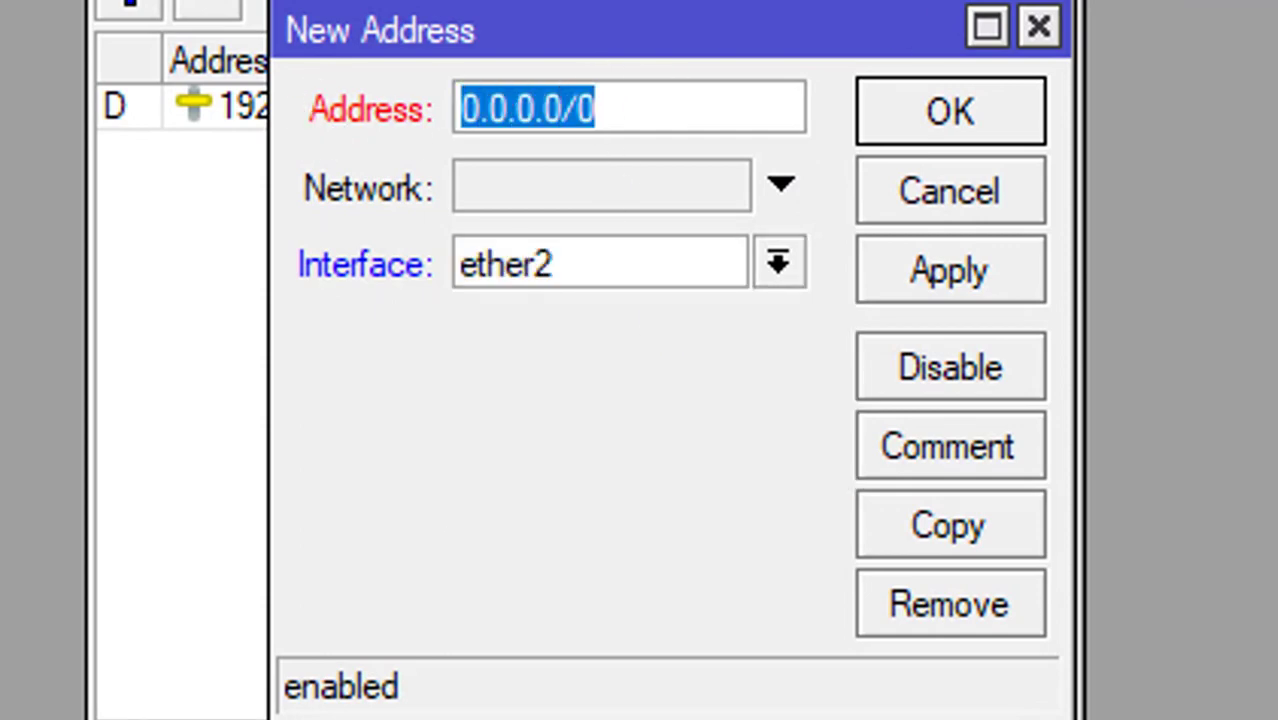
type("172.10.1")
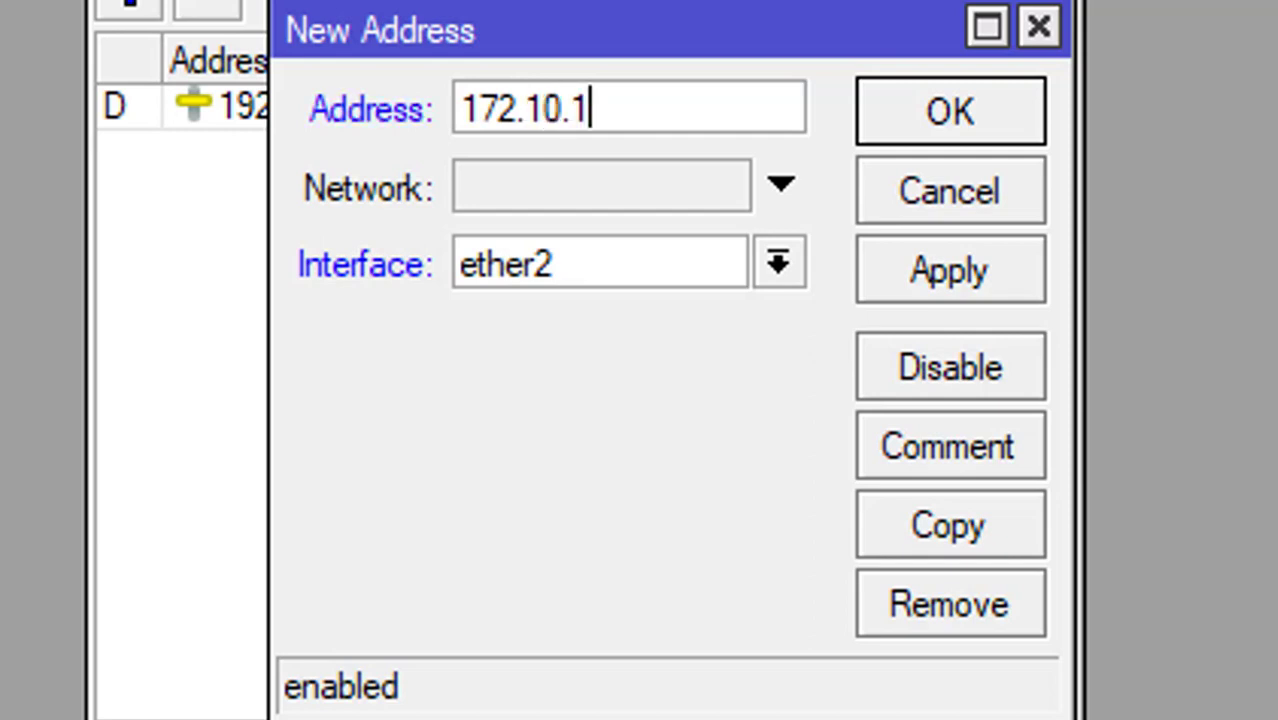
type("0.1/26")
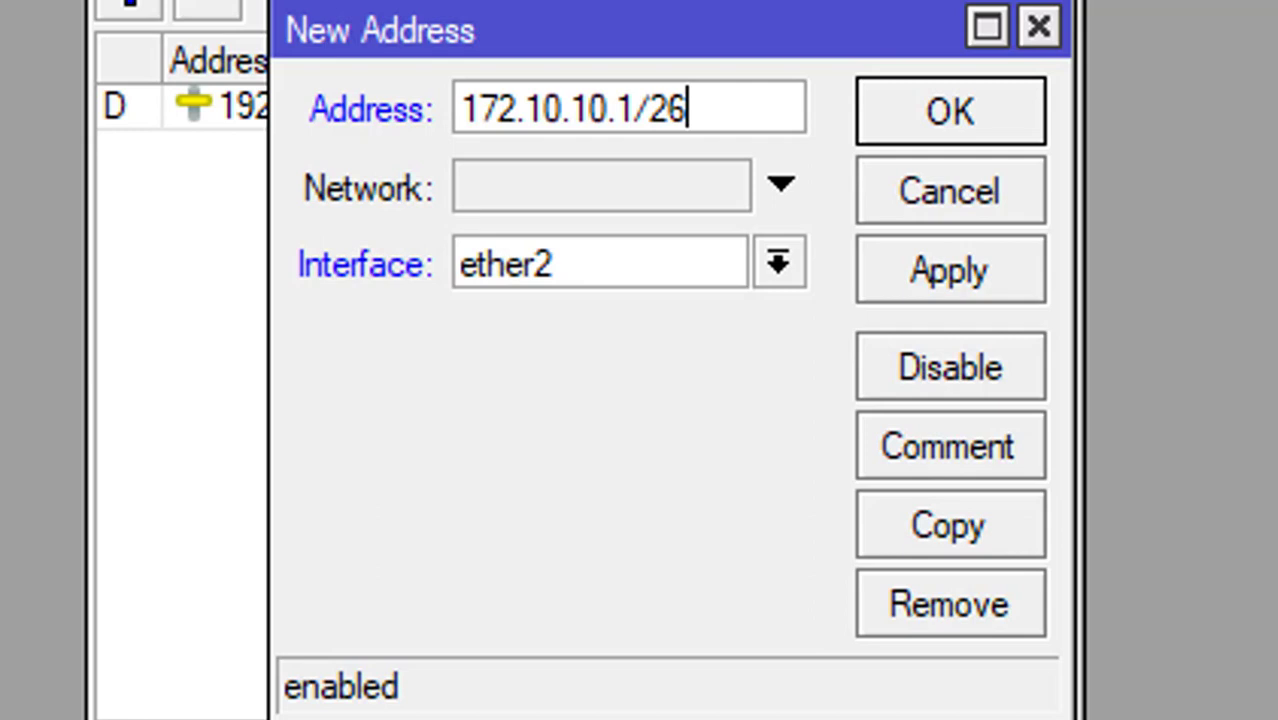
left_click(957, 133)
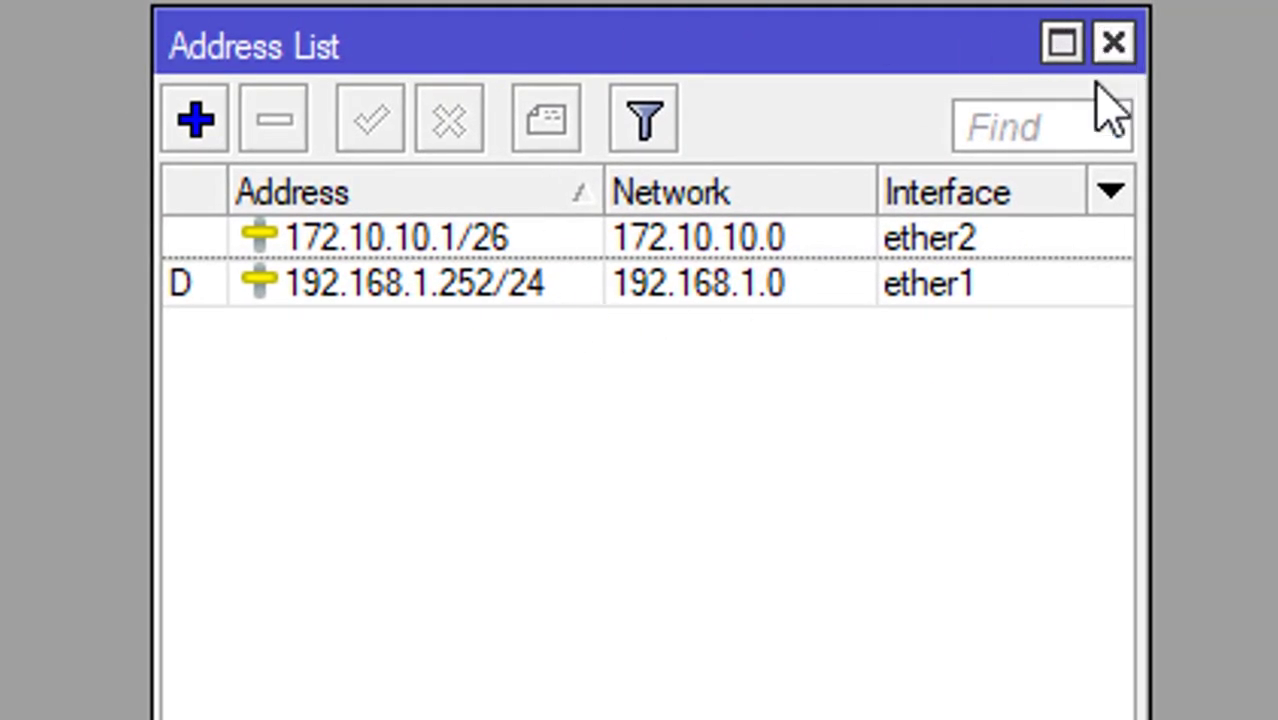
left_click(941, 243)
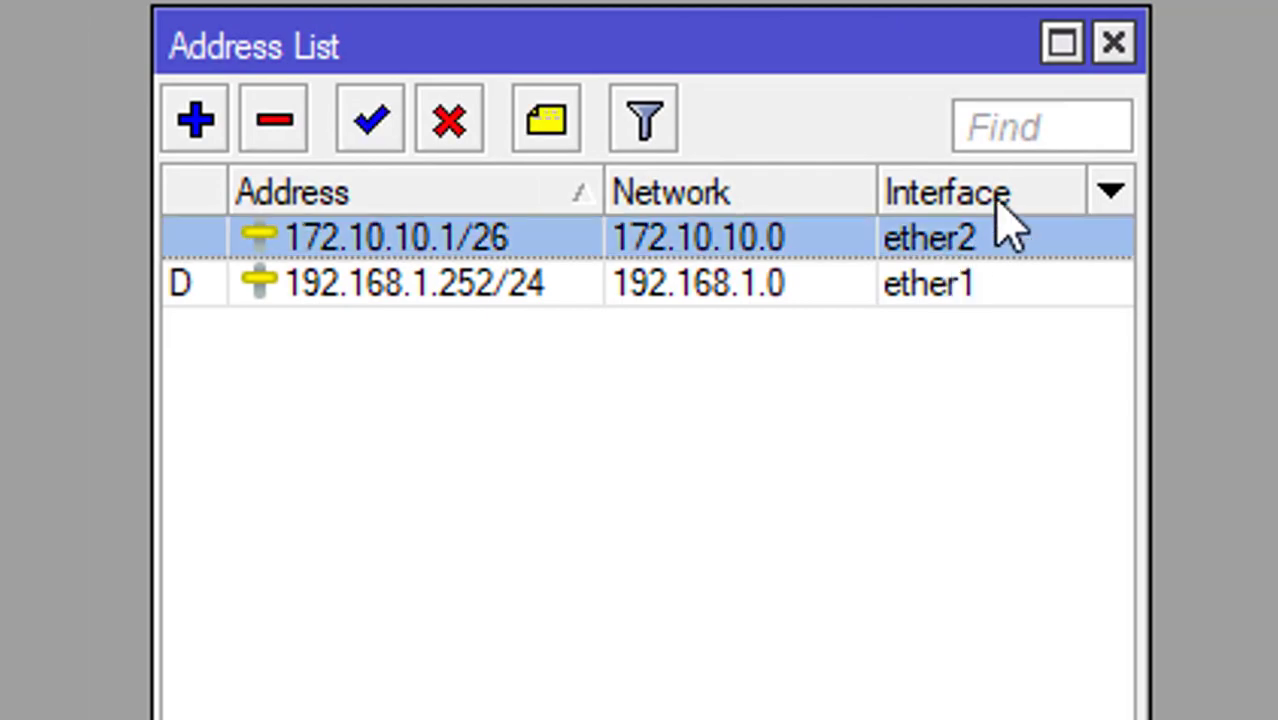
left_click(1113, 42)
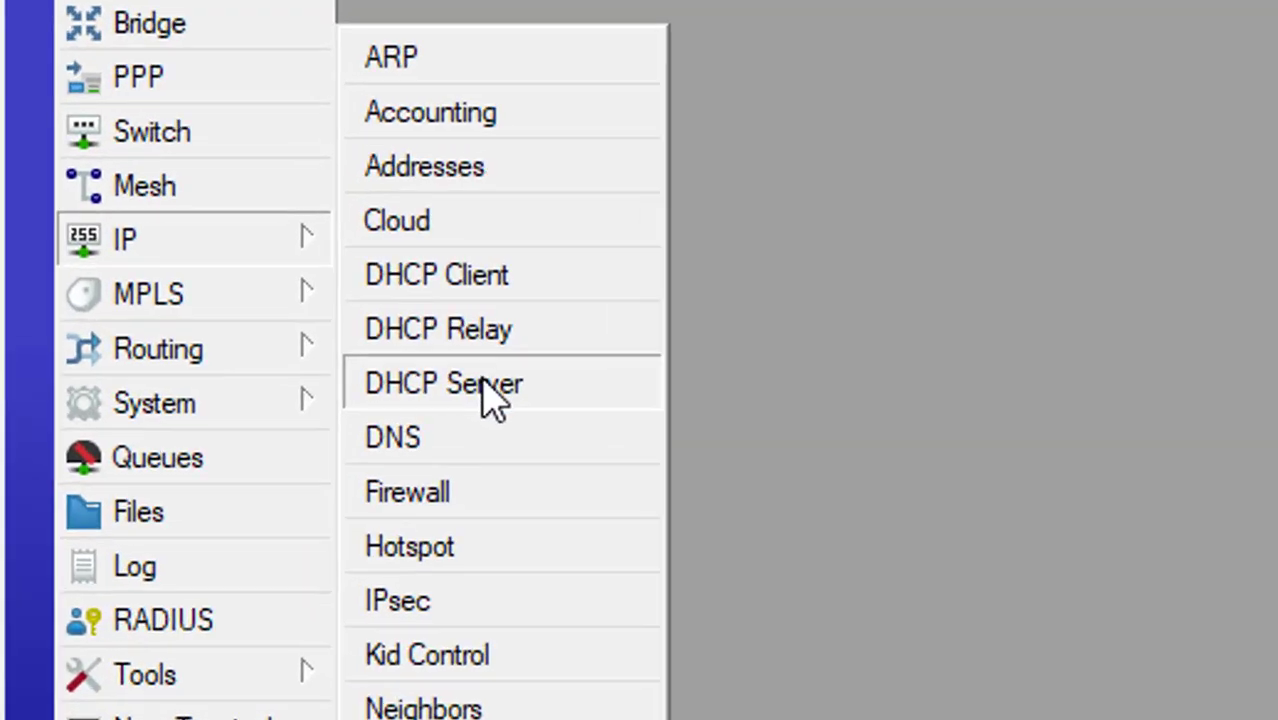
Step: Start the DHCP server setup wizard and choose ether2 as the DHCP server interface
left_click(182, 304)
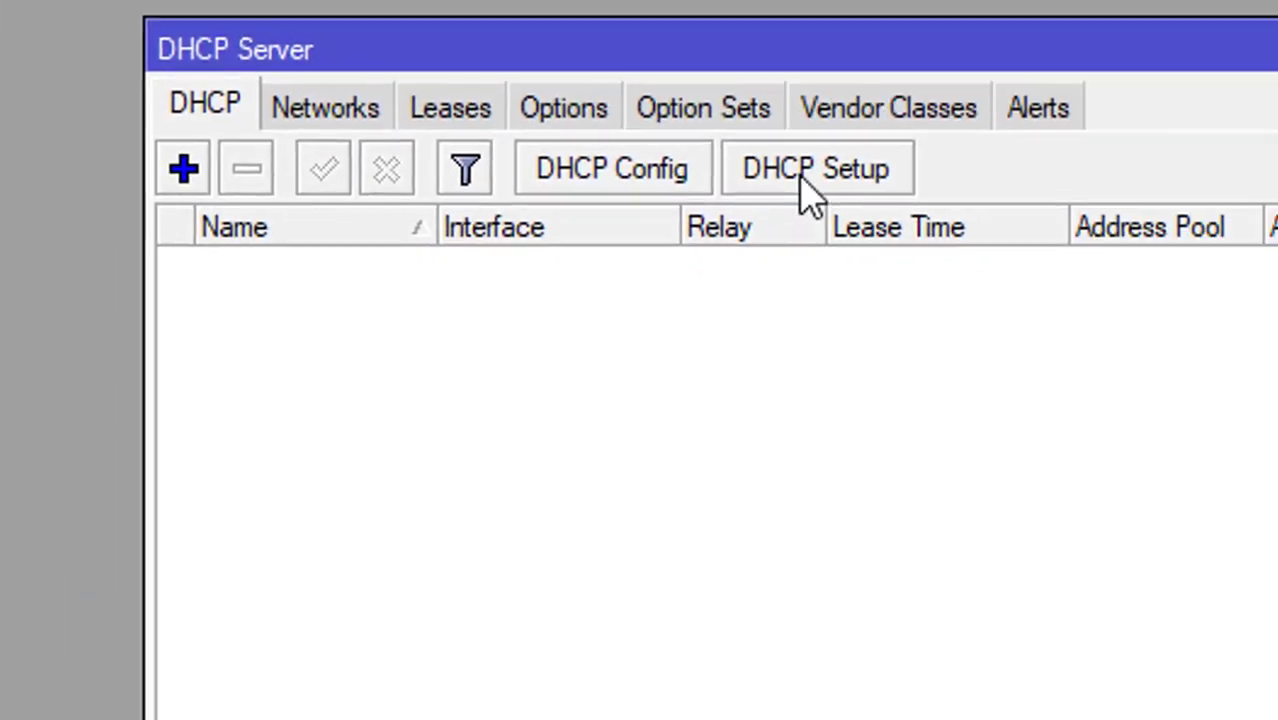
left_click(807, 185)
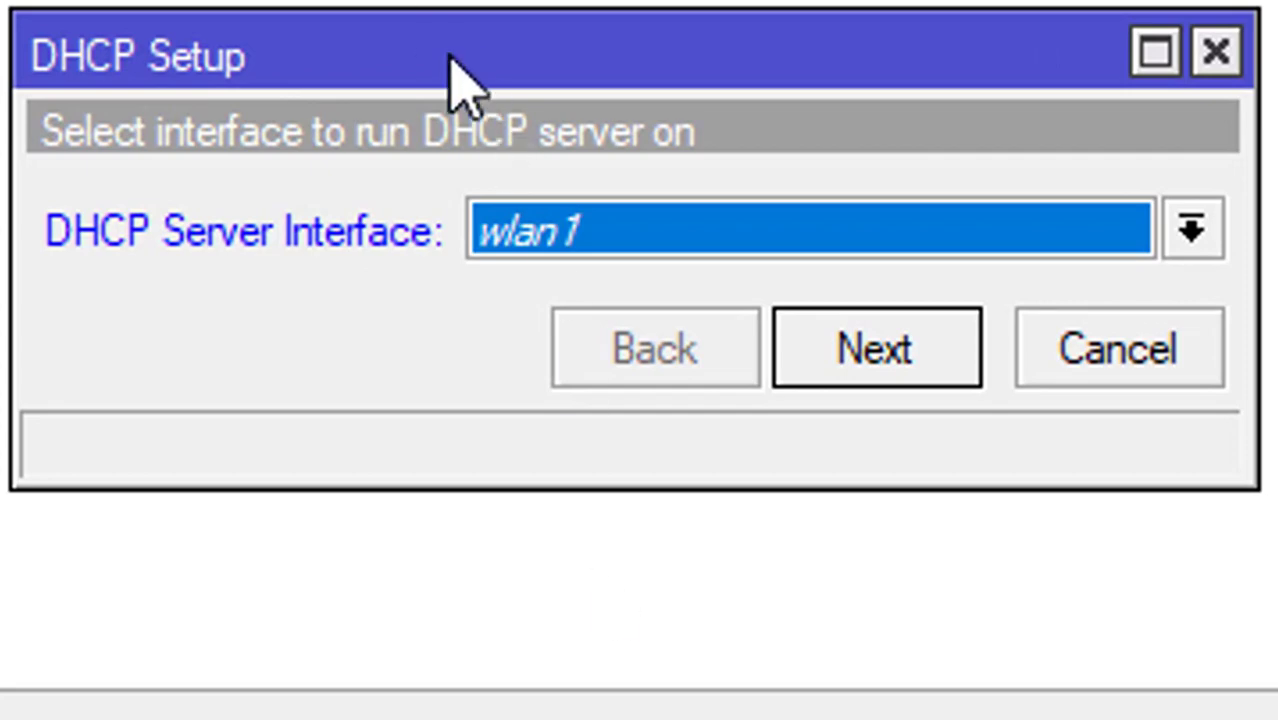
left_click_drag(450, 58, 450, 55)
left_click(678, 228)
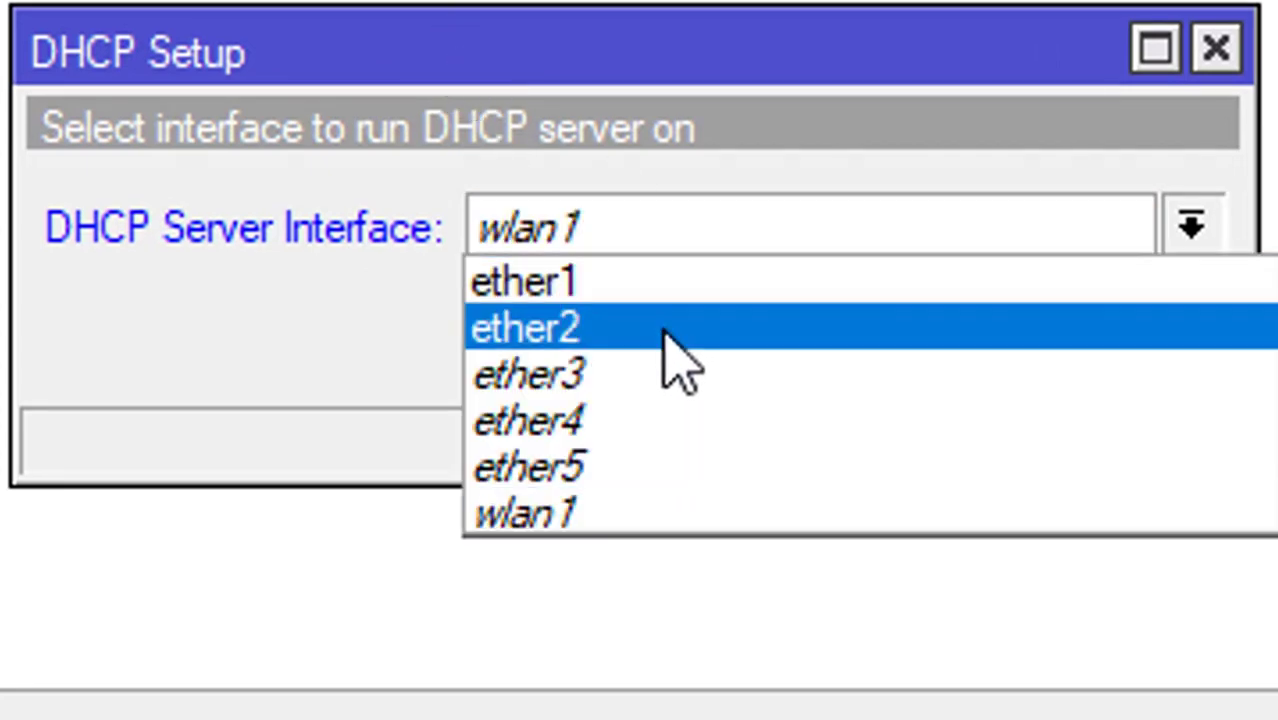
left_click(680, 365)
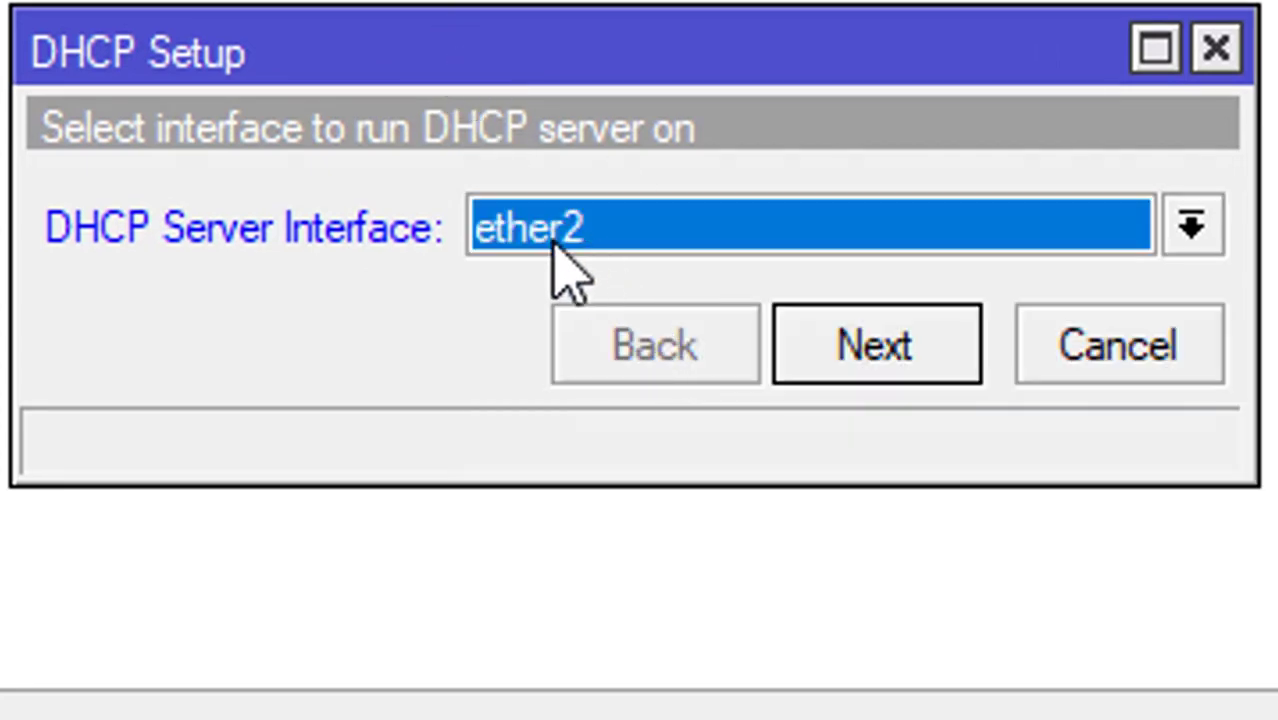
left_click(870, 337)
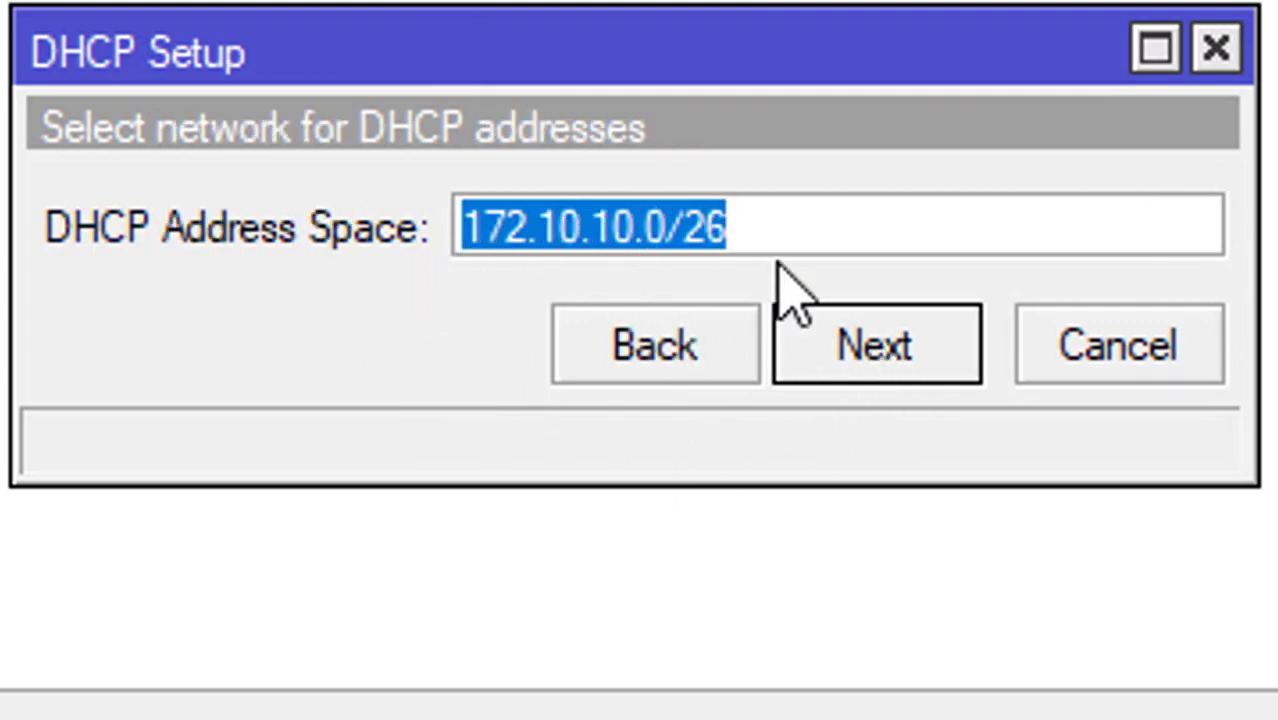
Step: Accept the DHCP address space 172.10.10.0/26 and the gateway 172.10.10.1 for the DHCP network
left_click(819, 337)
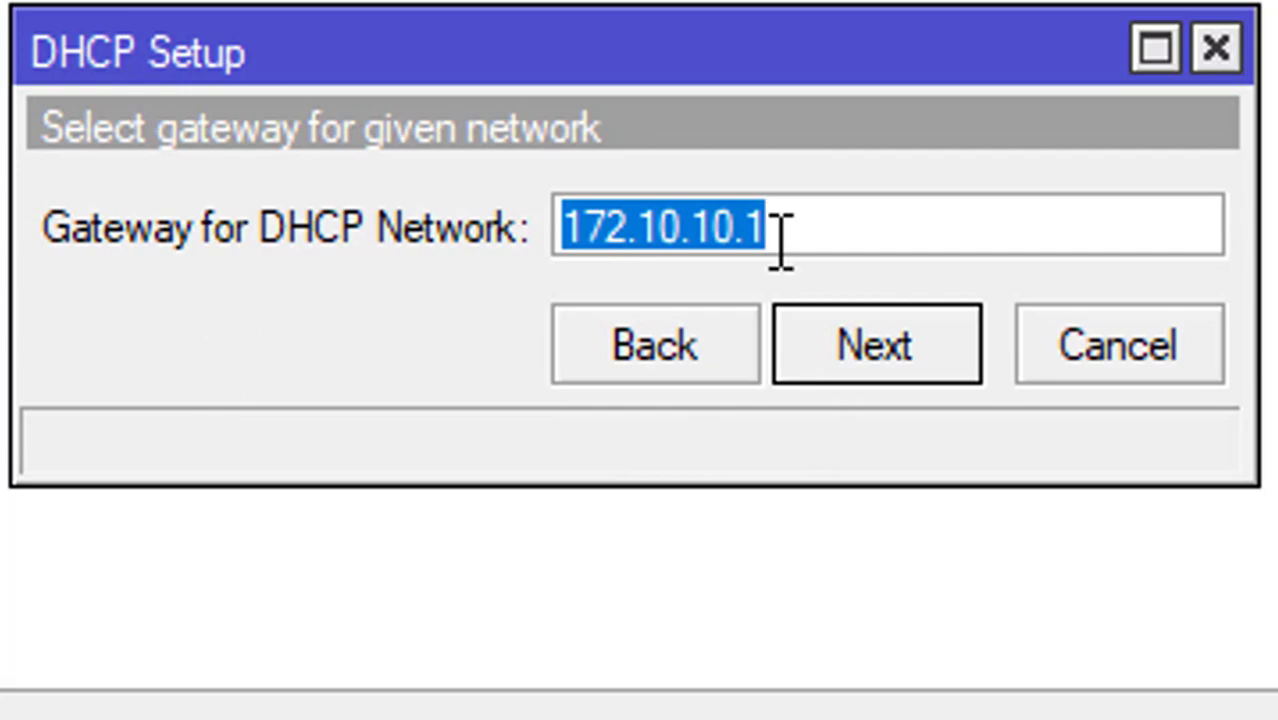
left_click(832, 226)
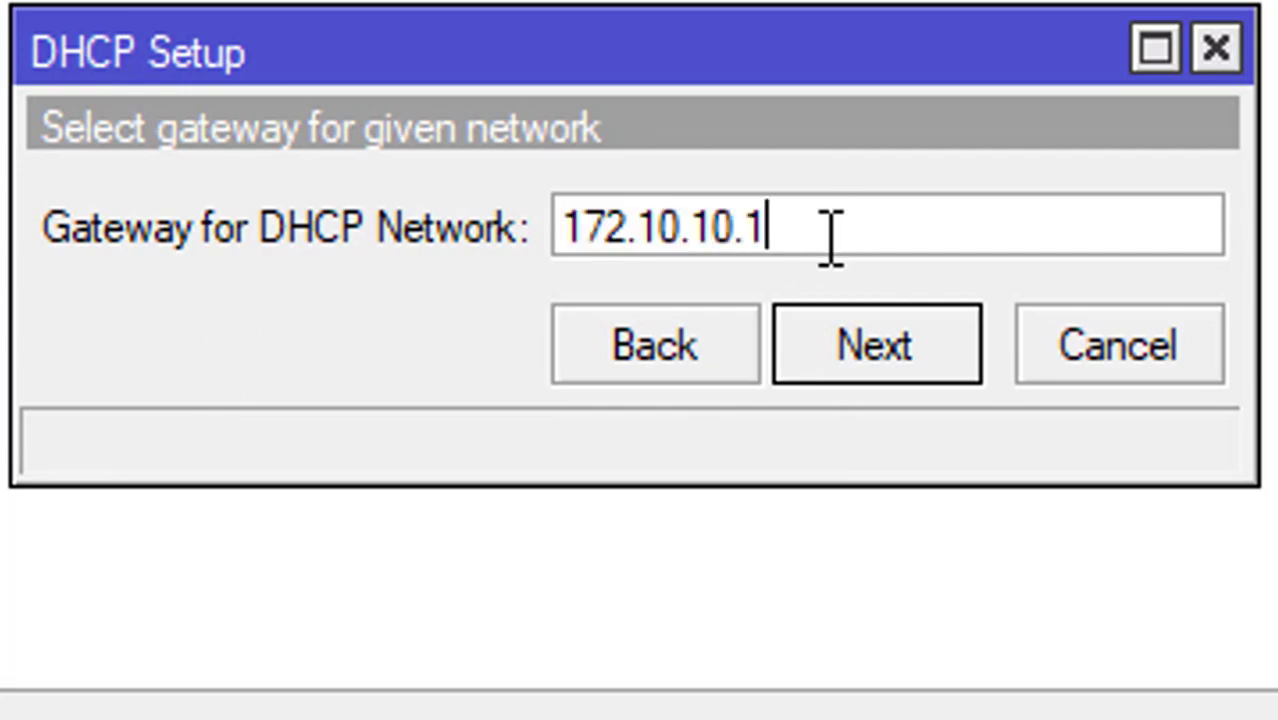
left_click(866, 343)
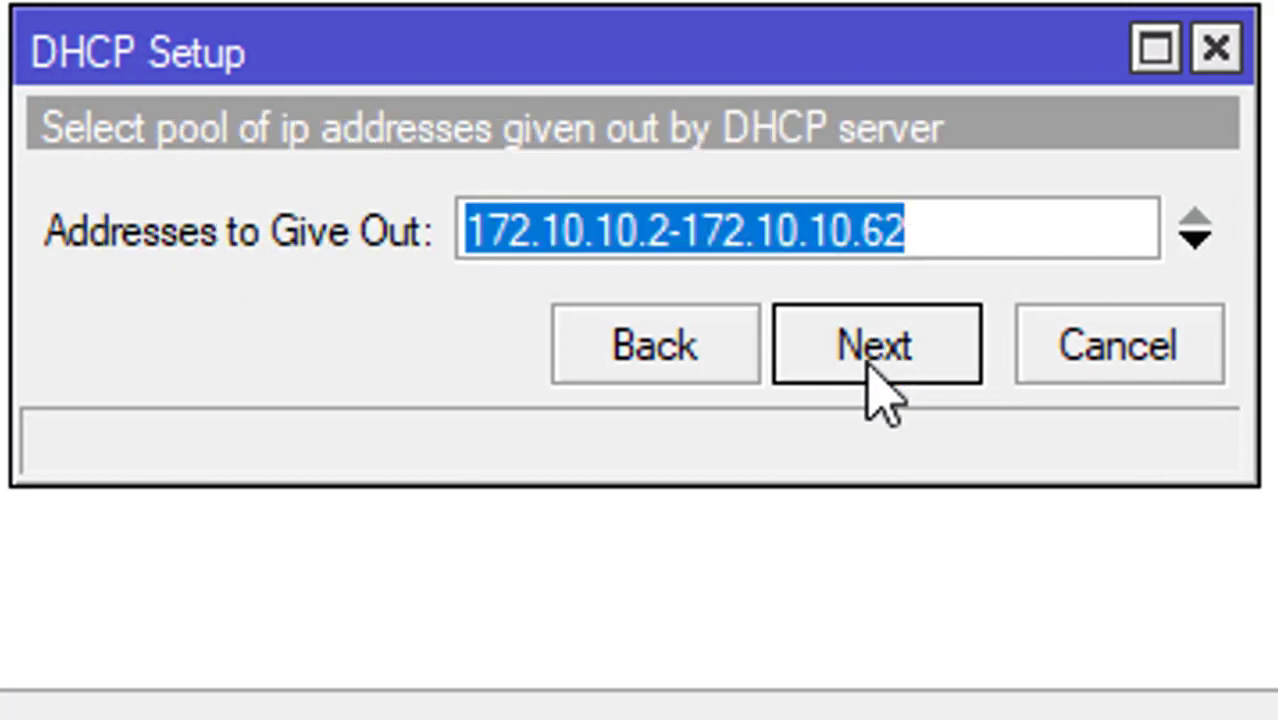
Step: Review both ends of the DHCP address pool and accept 172.10.10.2-172.10.10.62 as the addresses to give out
left_click(670, 232)
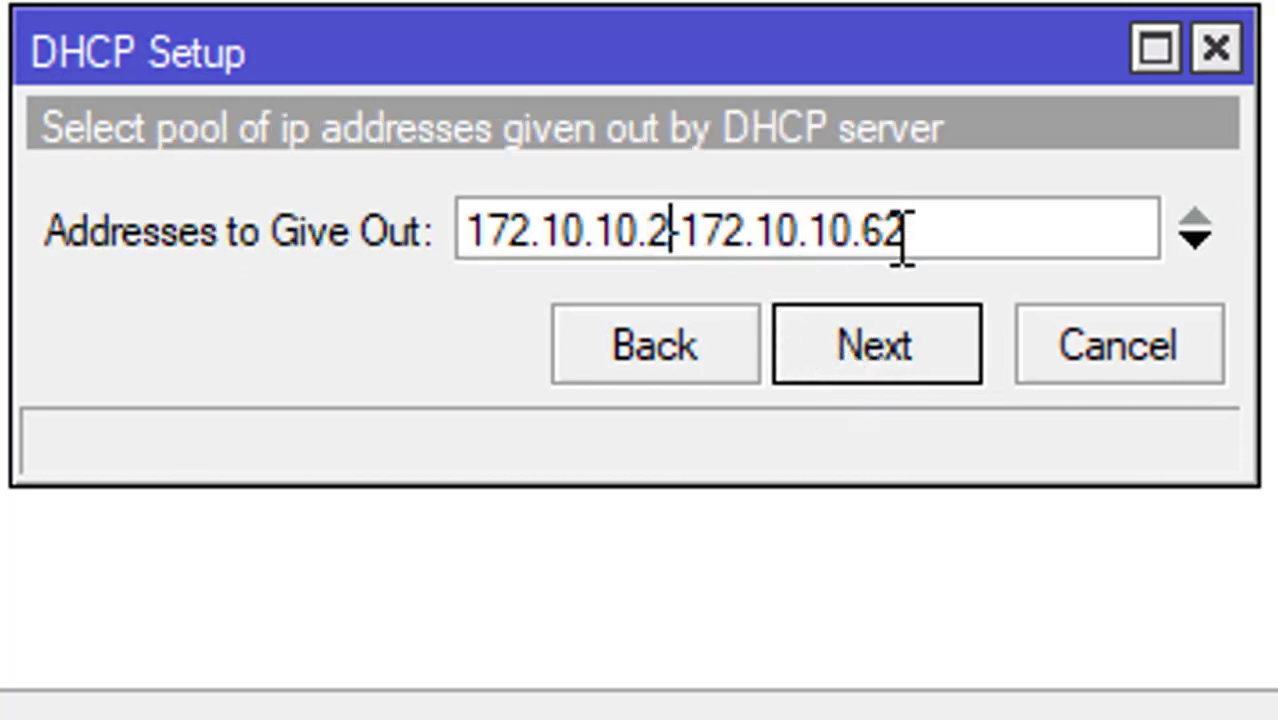
left_click(910, 234)
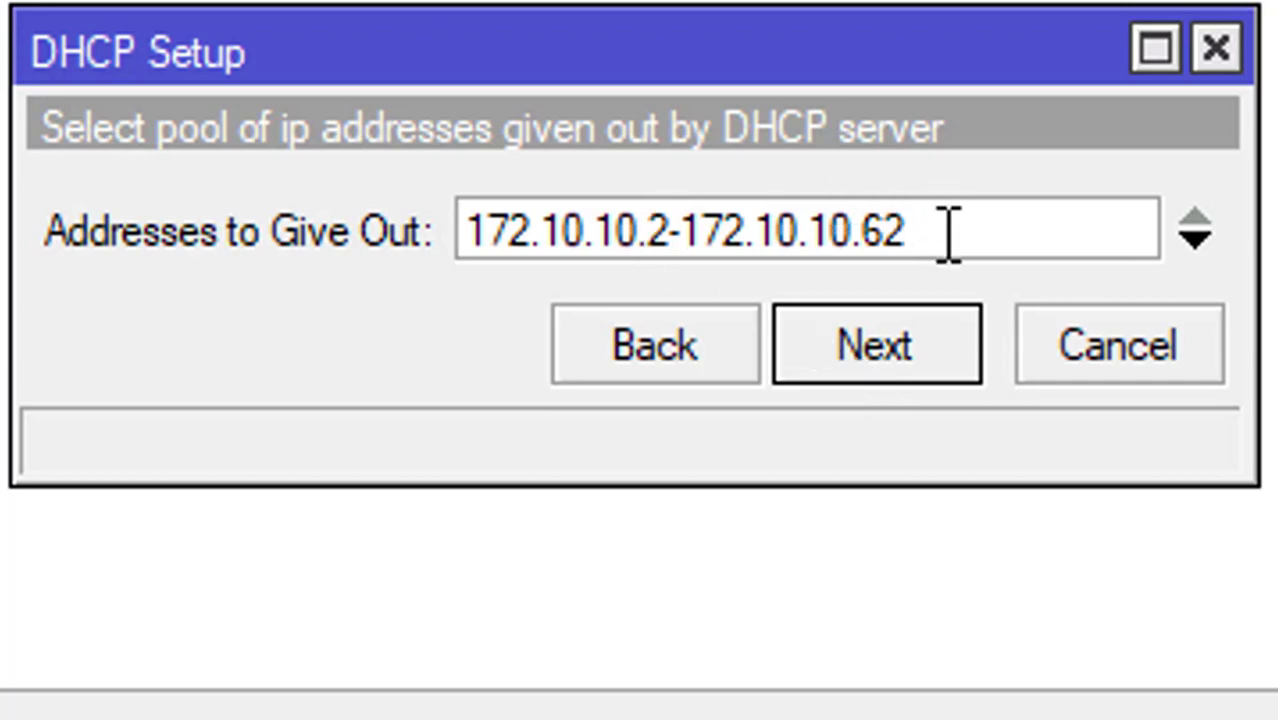
double_click(660, 232)
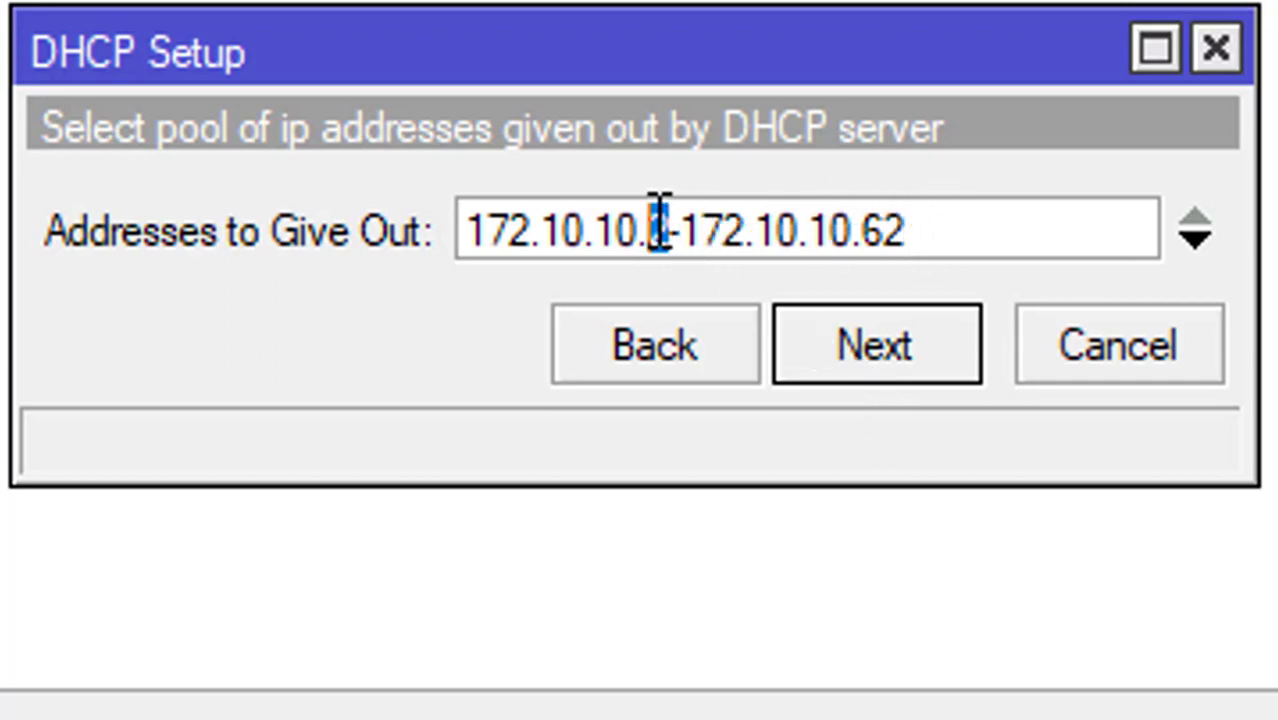
left_click(915, 230)
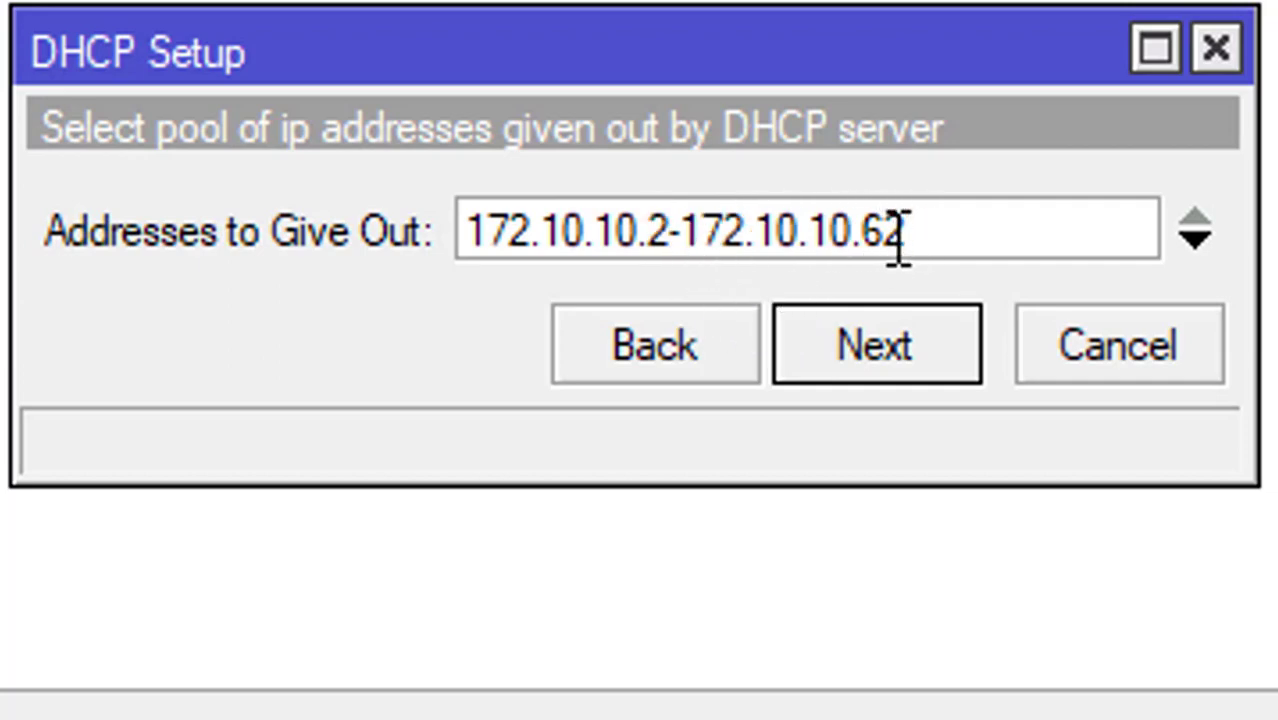
left_click(893, 357)
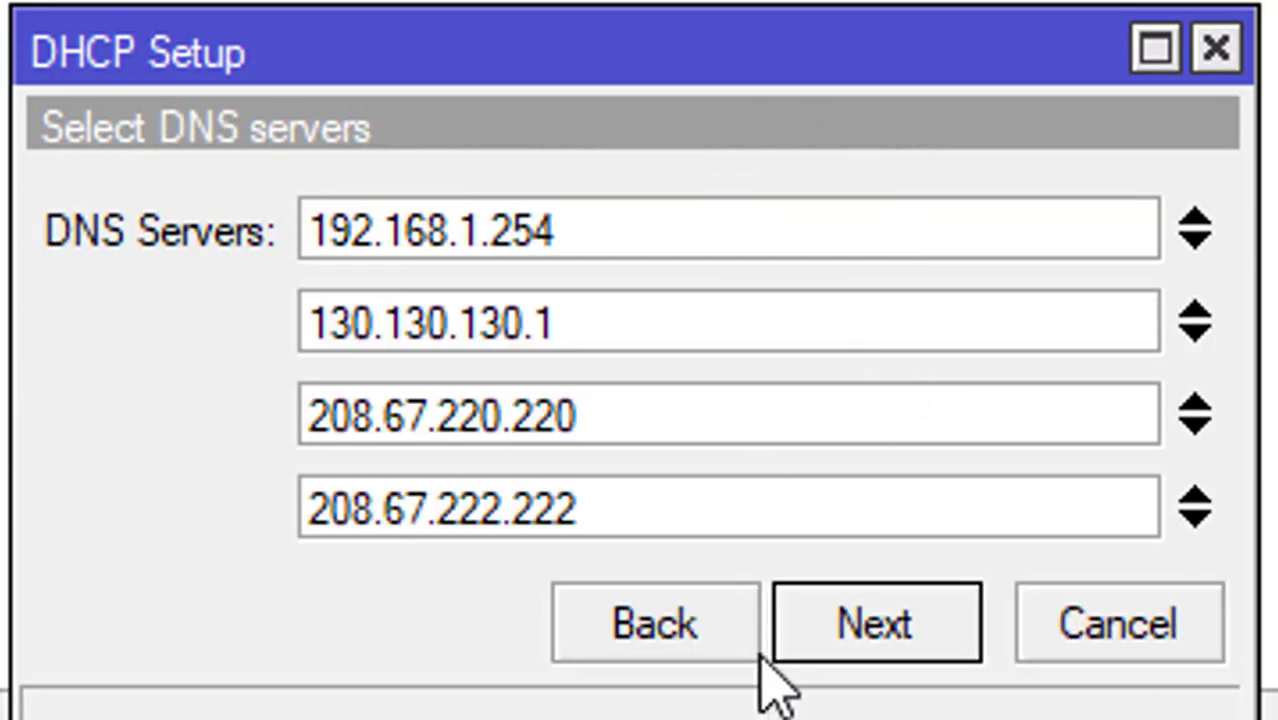
Step: Accept the proposed DNS servers and the 00:10:00 lease time, finish the DHCP setup, and close the DHCP server list
left_click(906, 643)
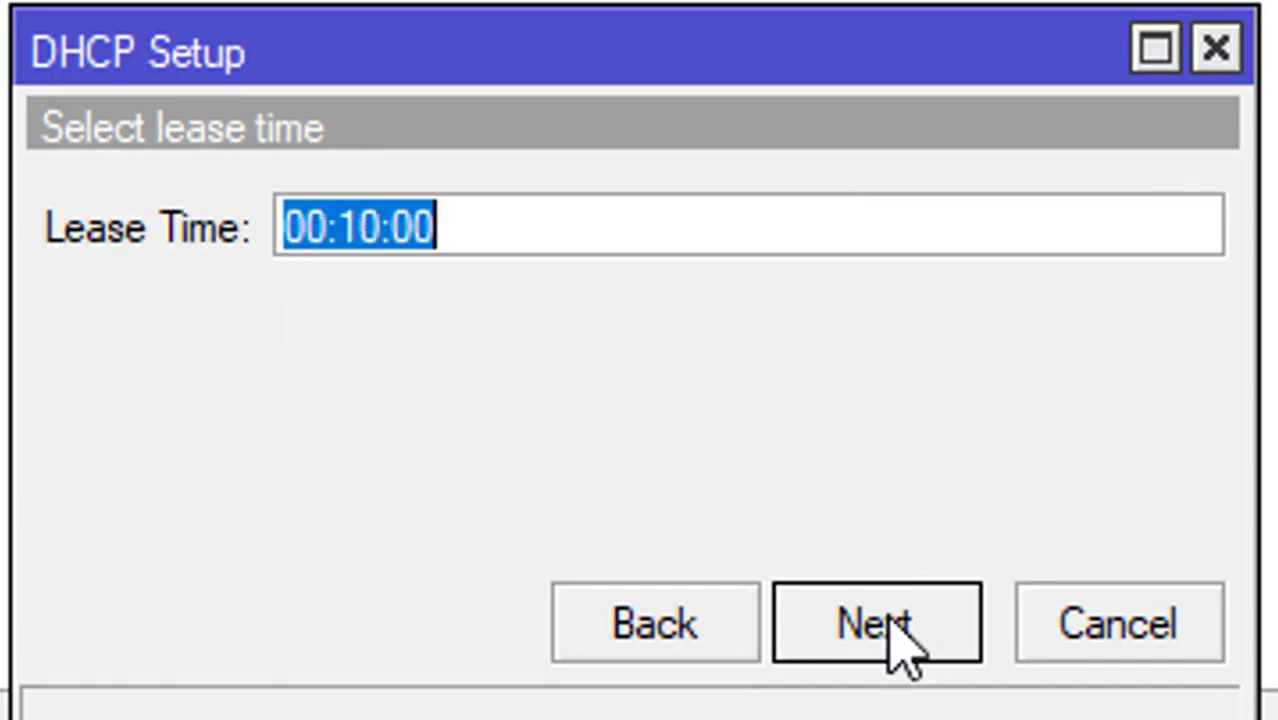
double_click(330, 210)
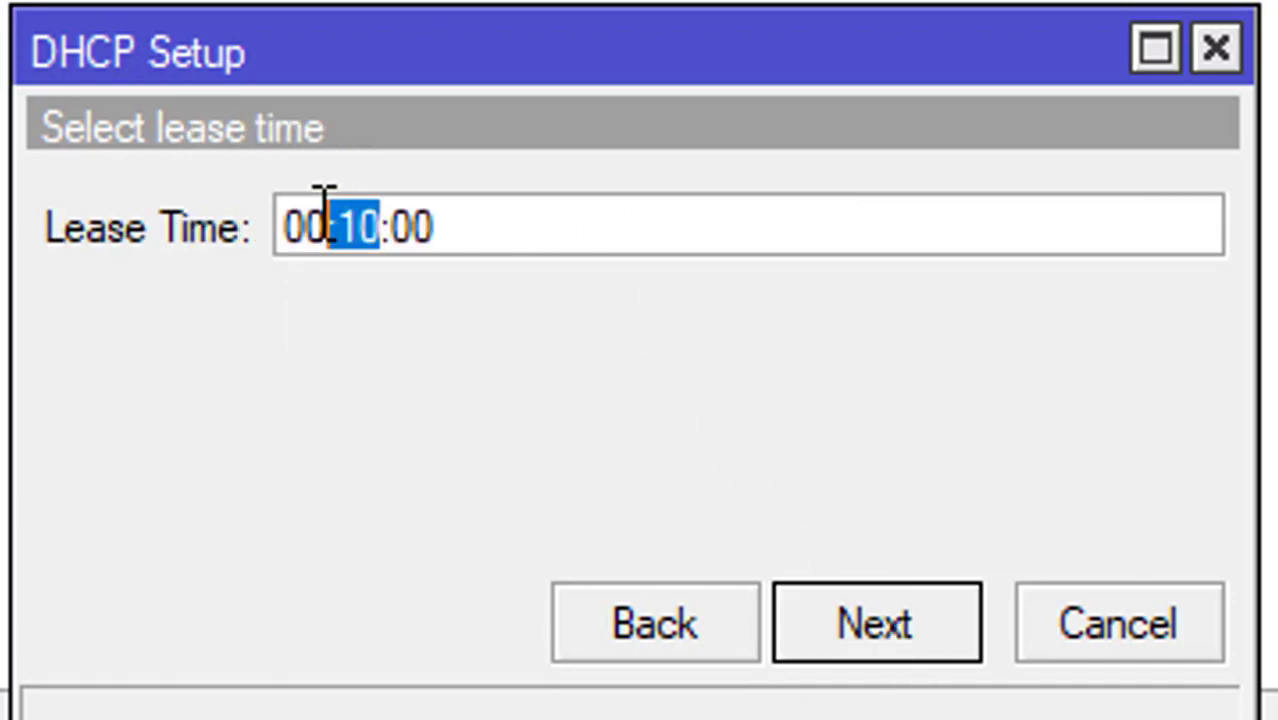
left_click(703, 230)
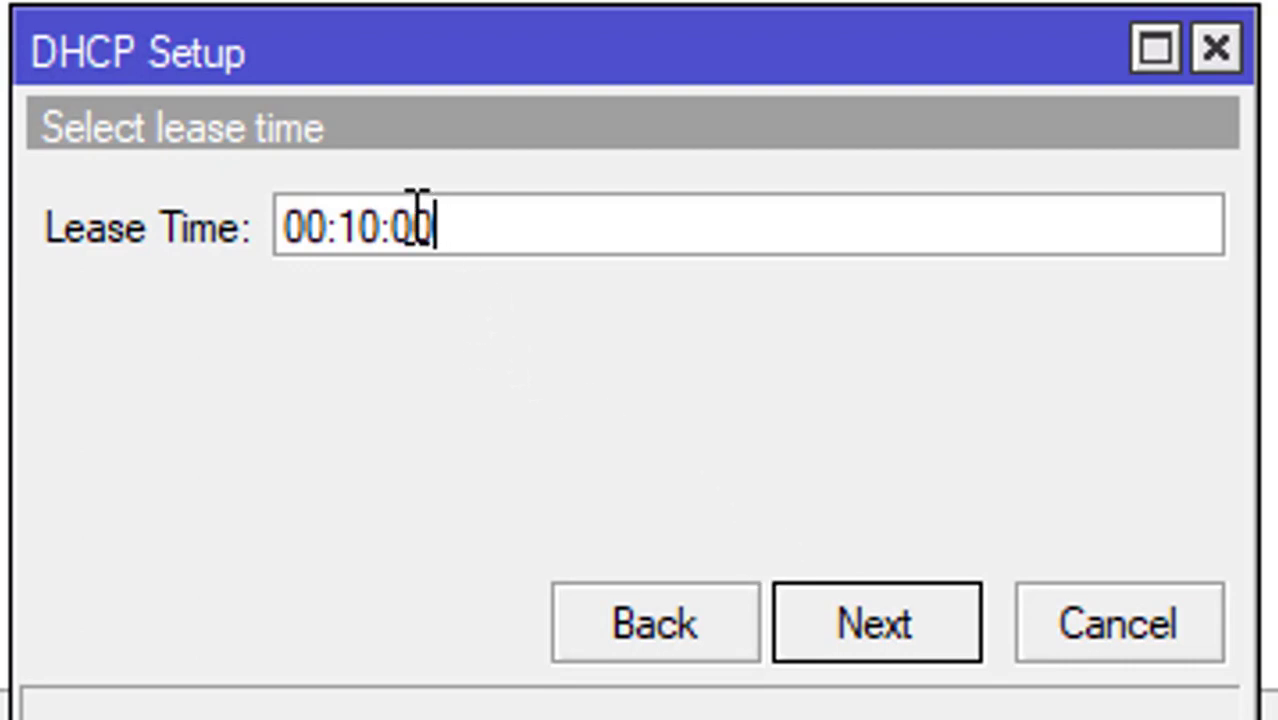
left_click_drag(392, 222, 339, 222)
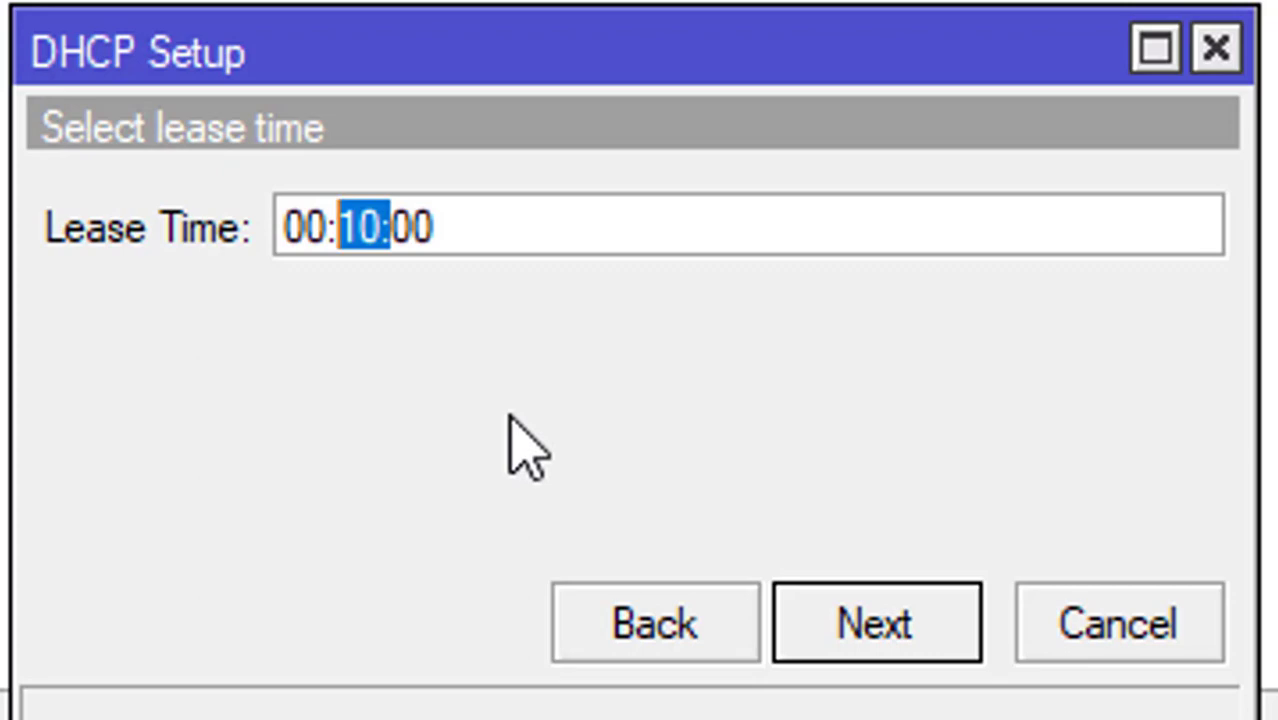
left_click(605, 218)
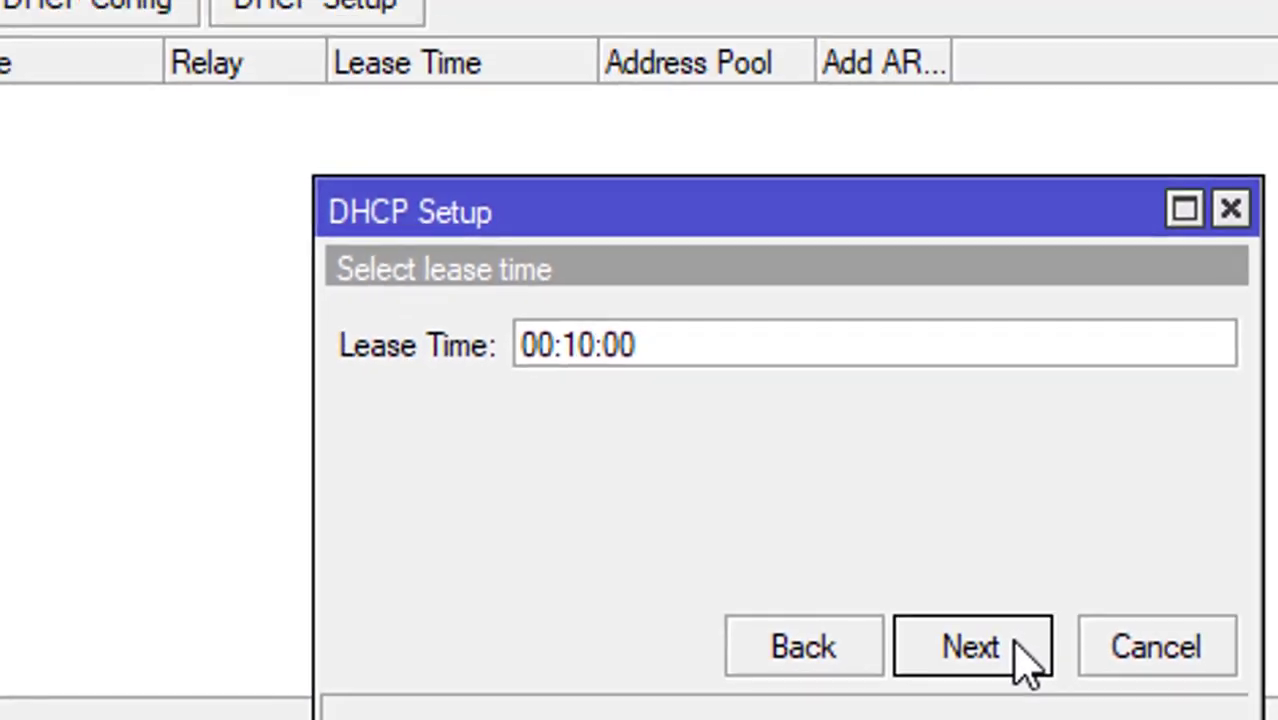
left_click(1016, 645)
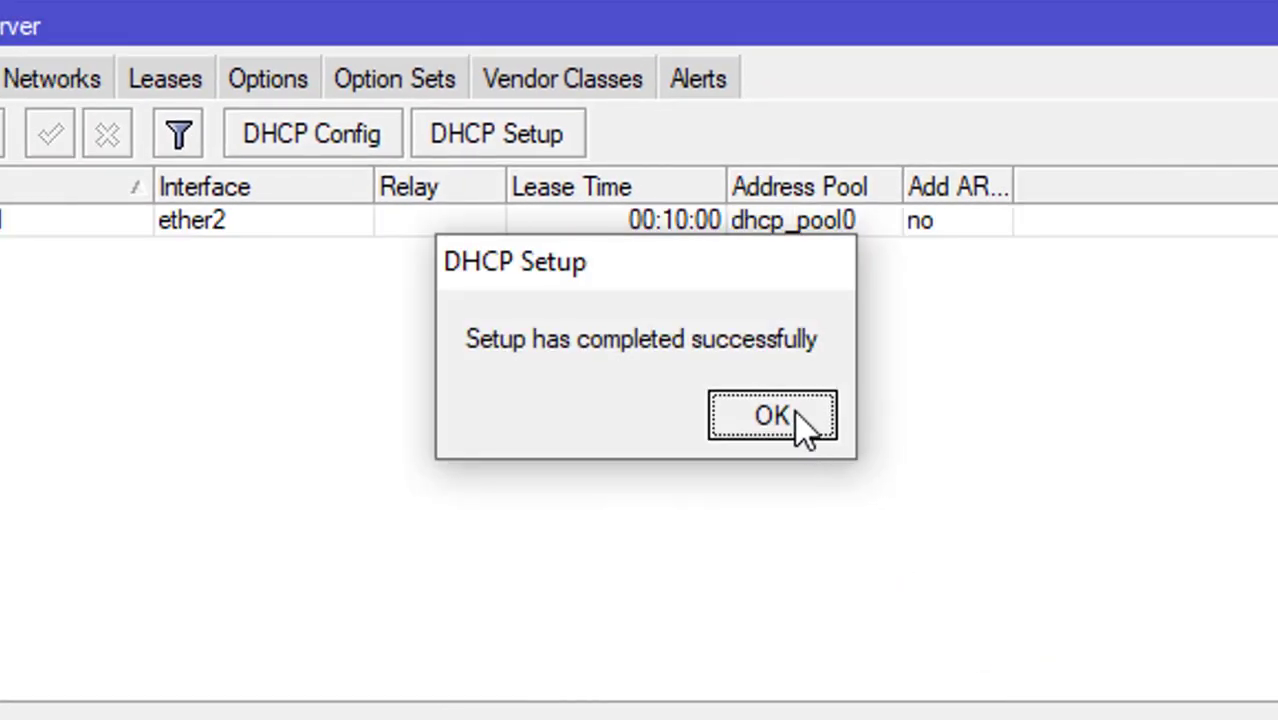
left_click(799, 416)
left_click(1255, 13)
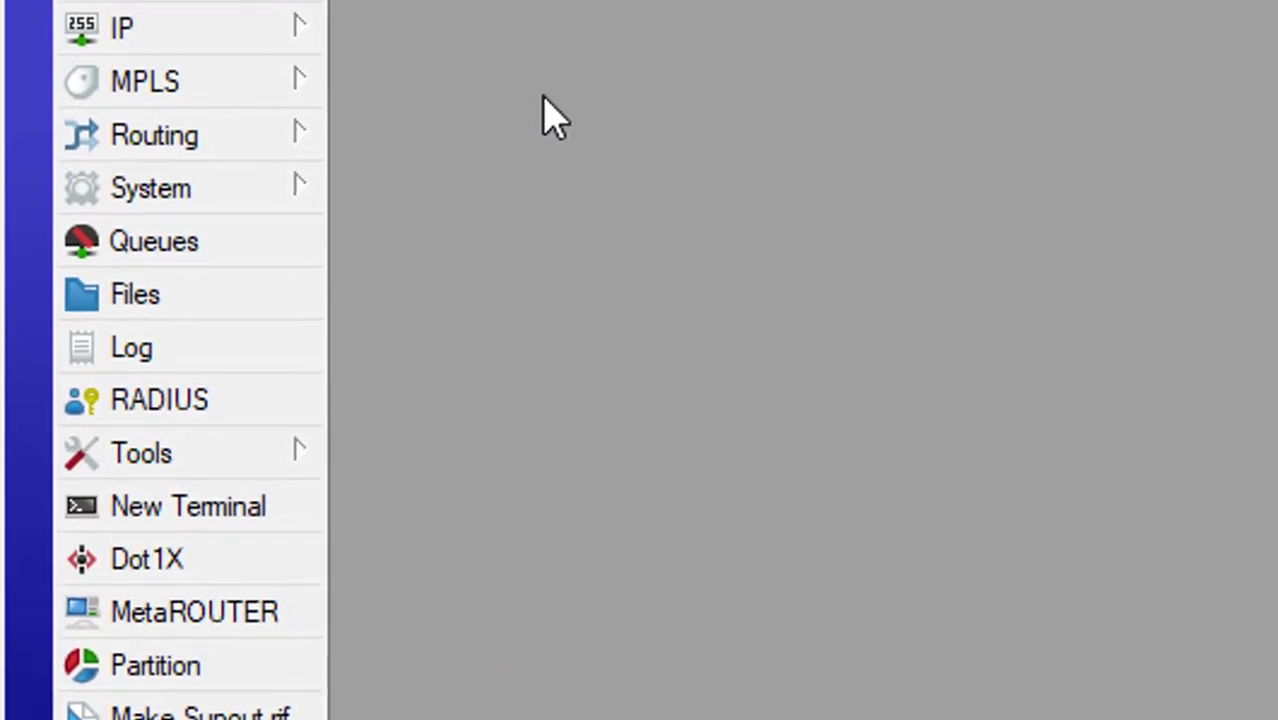
Step: Create a firewall NAT rule with chain srcnat and ether1 as the outgoing interface
left_click(300, 28)
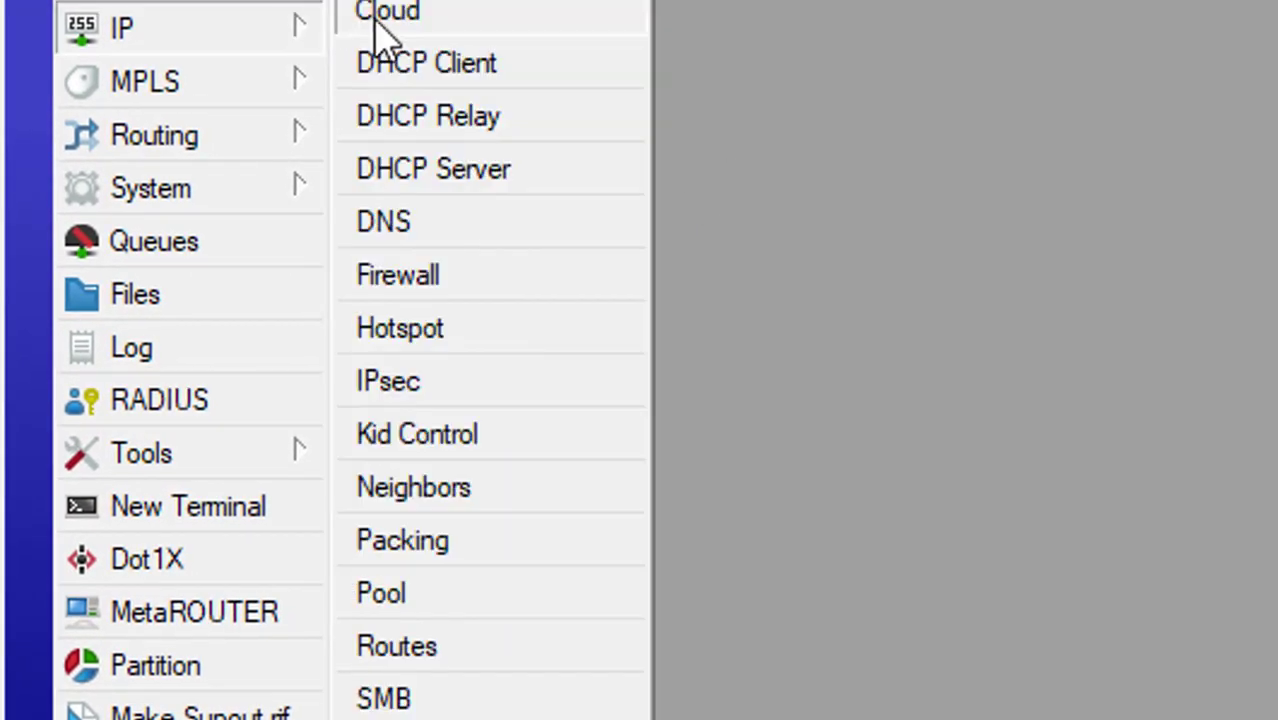
left_click(485, 277)
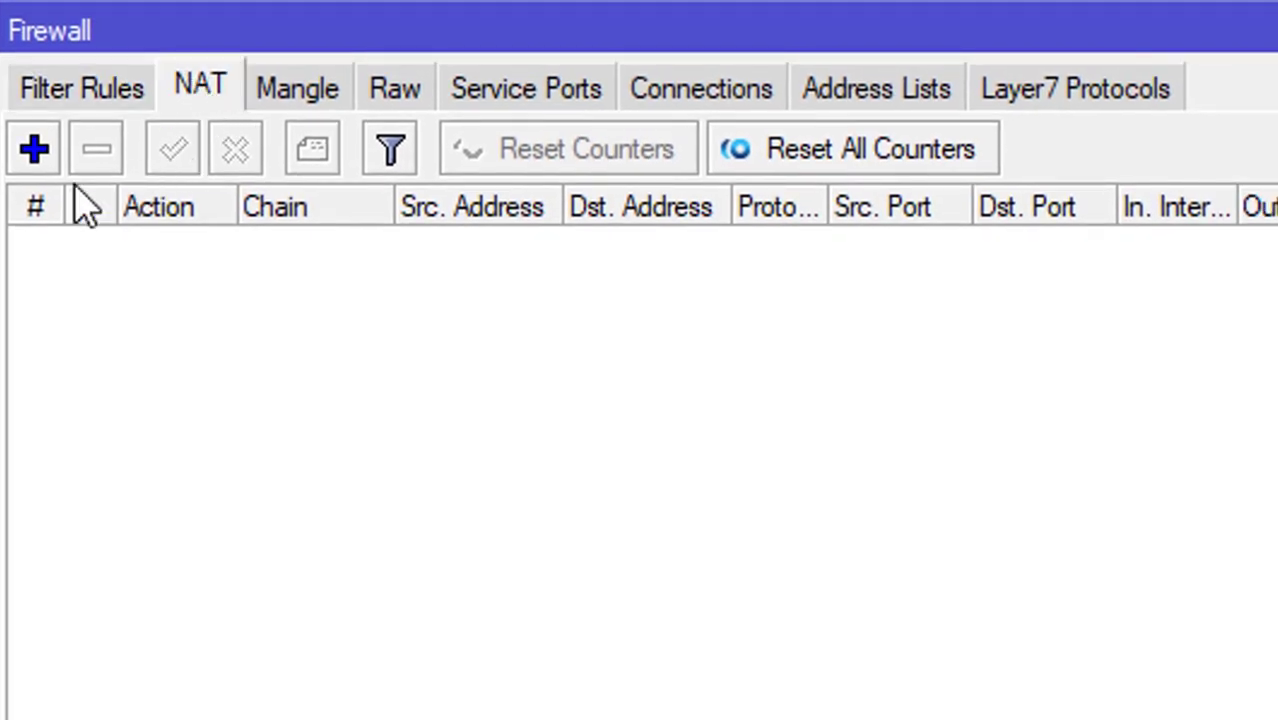
left_click(34, 150)
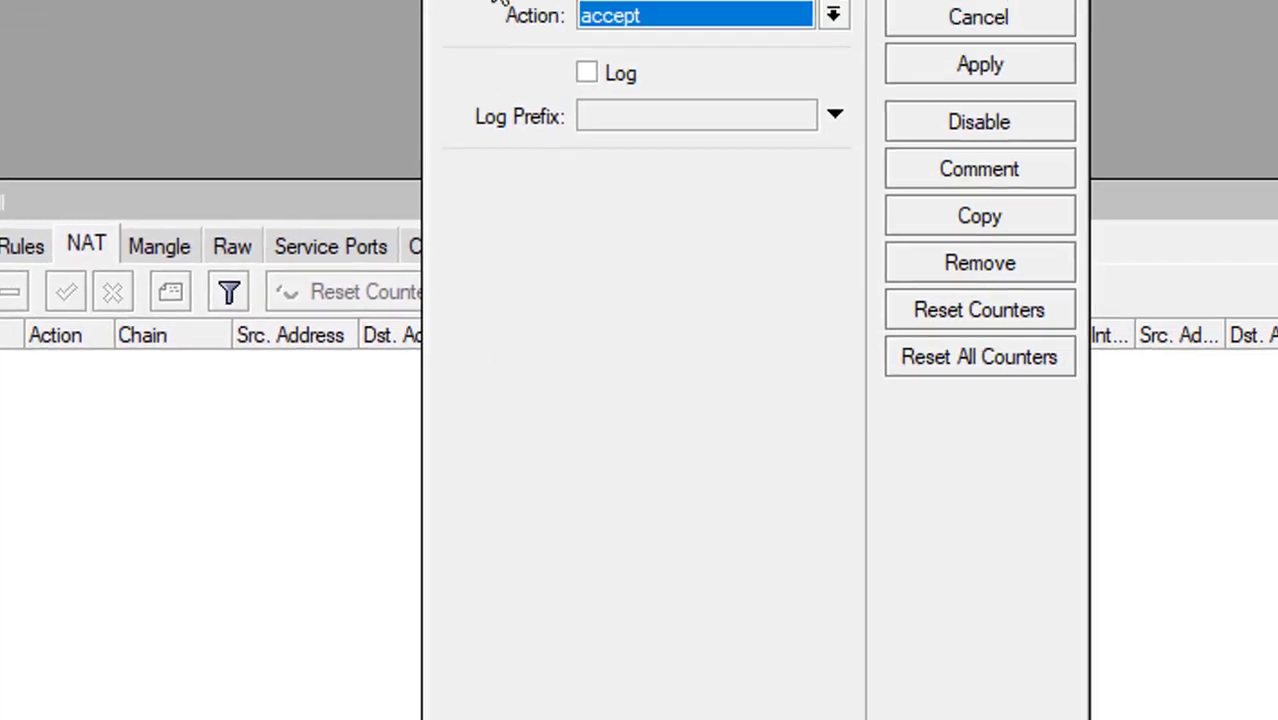
left_click(450, 60)
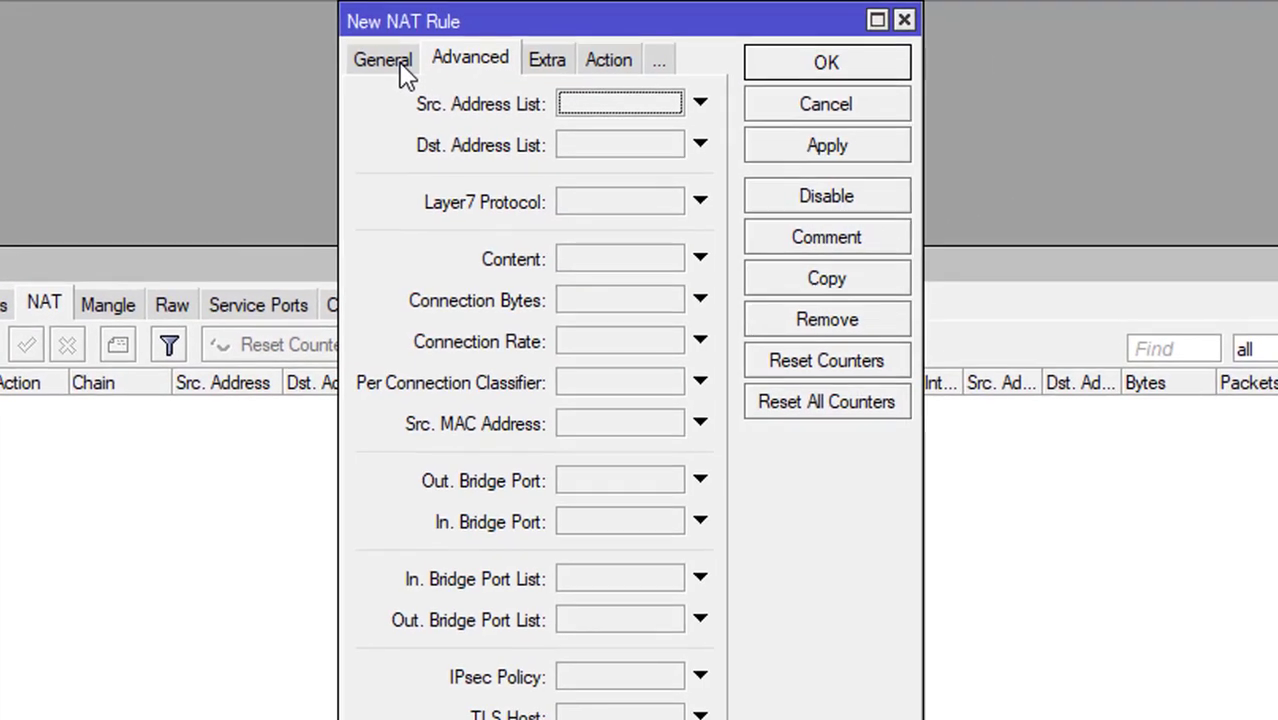
left_click(401, 66)
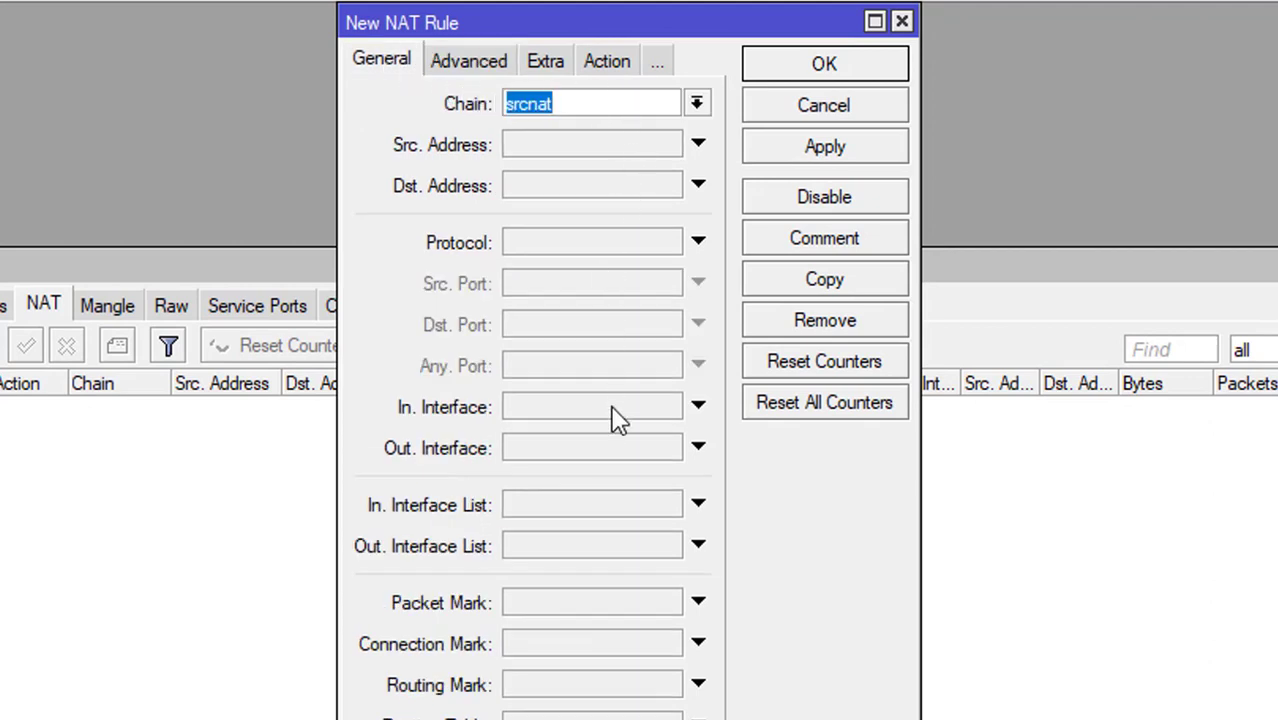
left_click(605, 452)
left_click(604, 452)
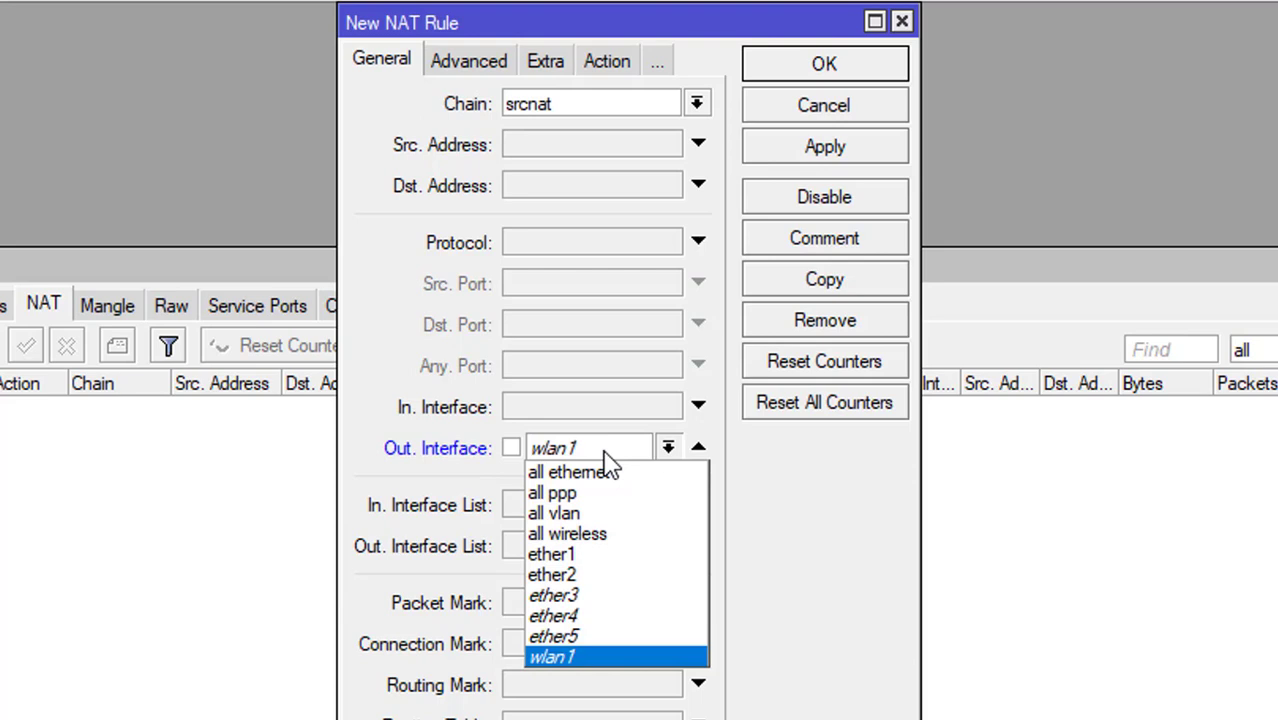
left_click(576, 555)
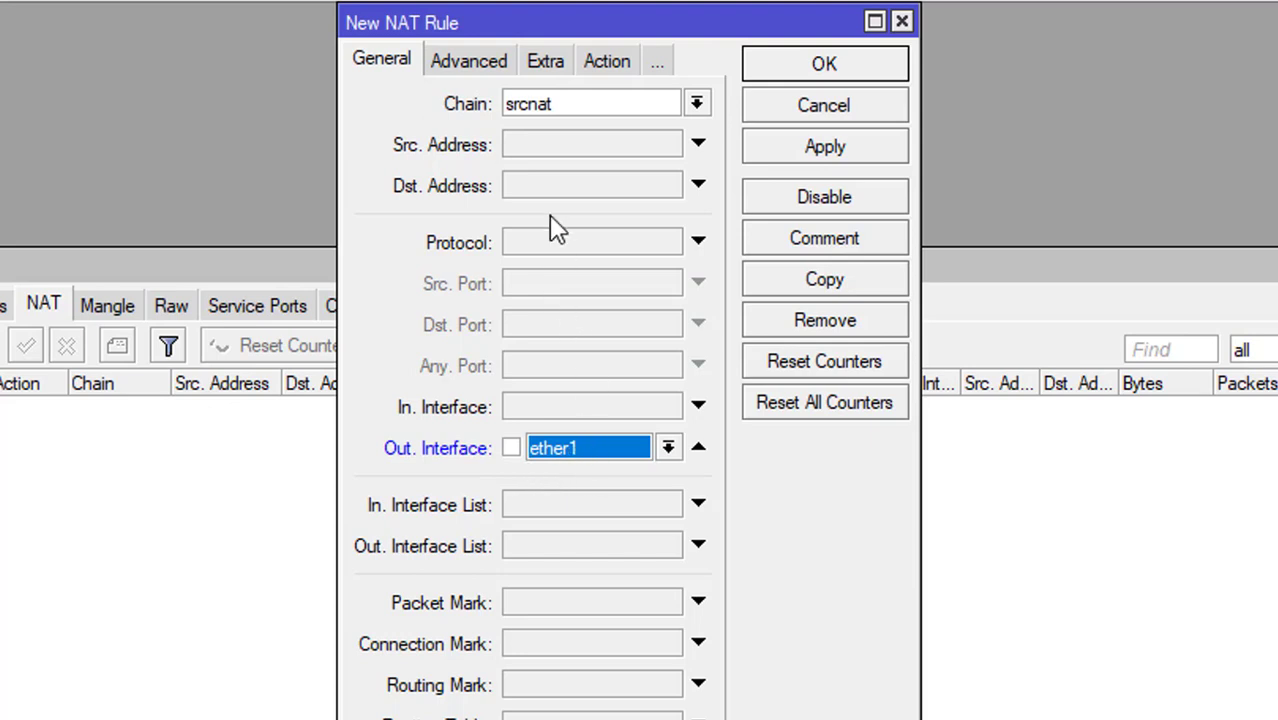
Step: Set the new NAT rule's action to masquerade and confirm the rule
left_click(605, 64)
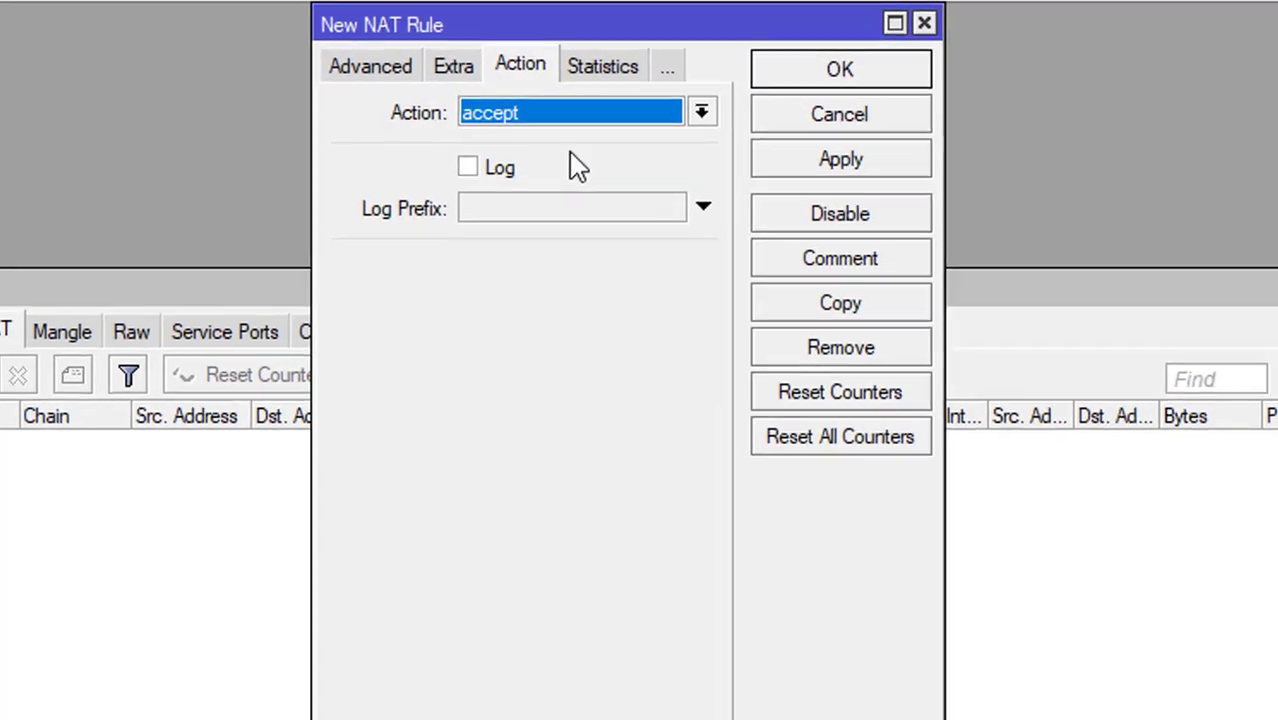
left_click(556, 106)
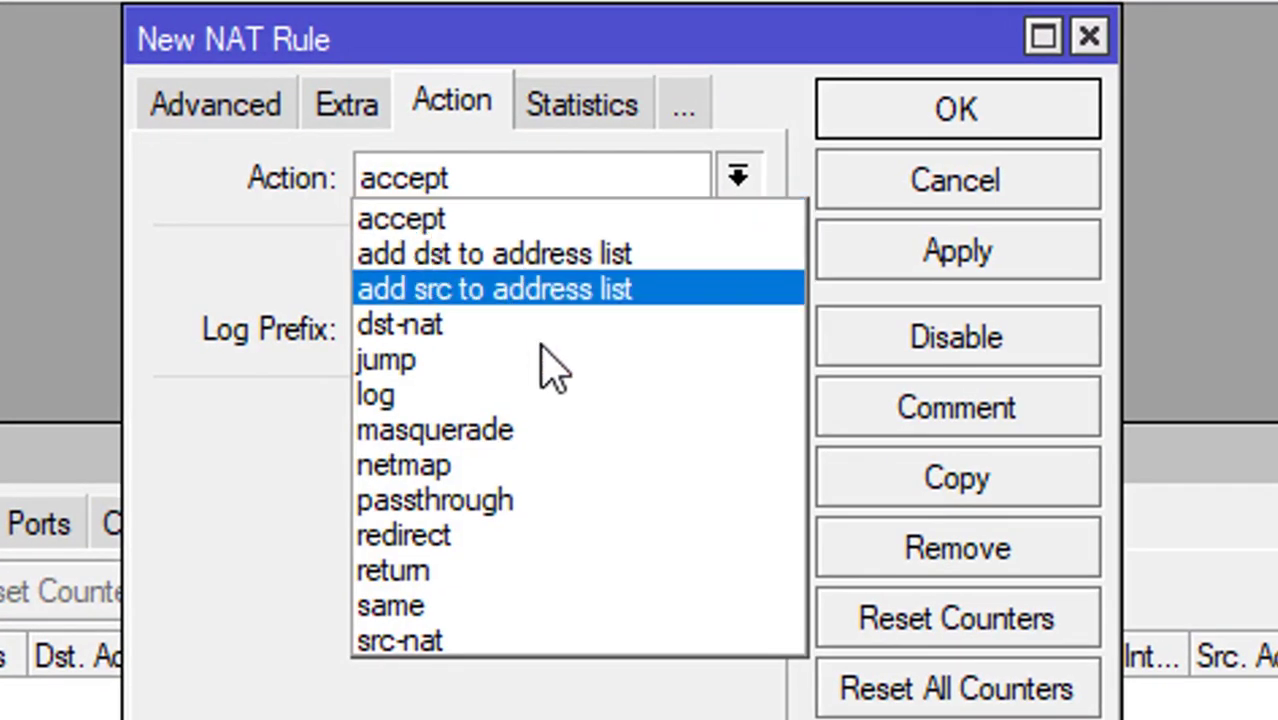
left_click(540, 432)
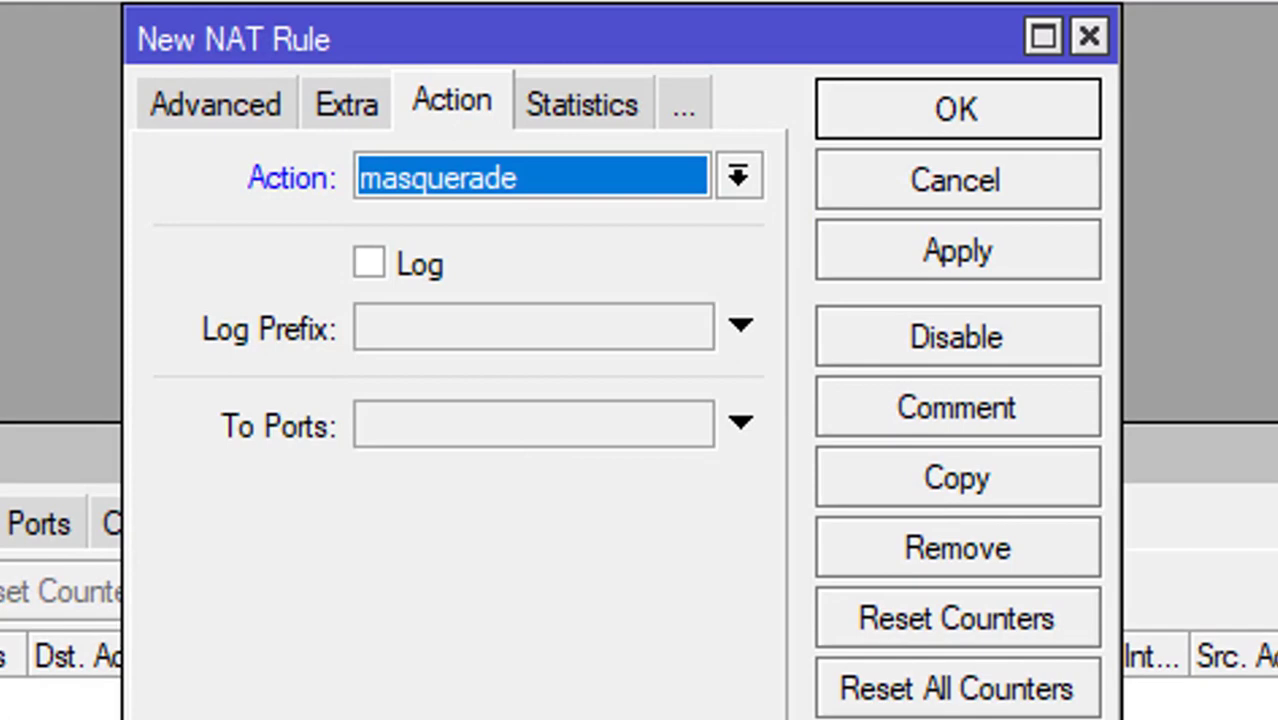
left_click(907, 132)
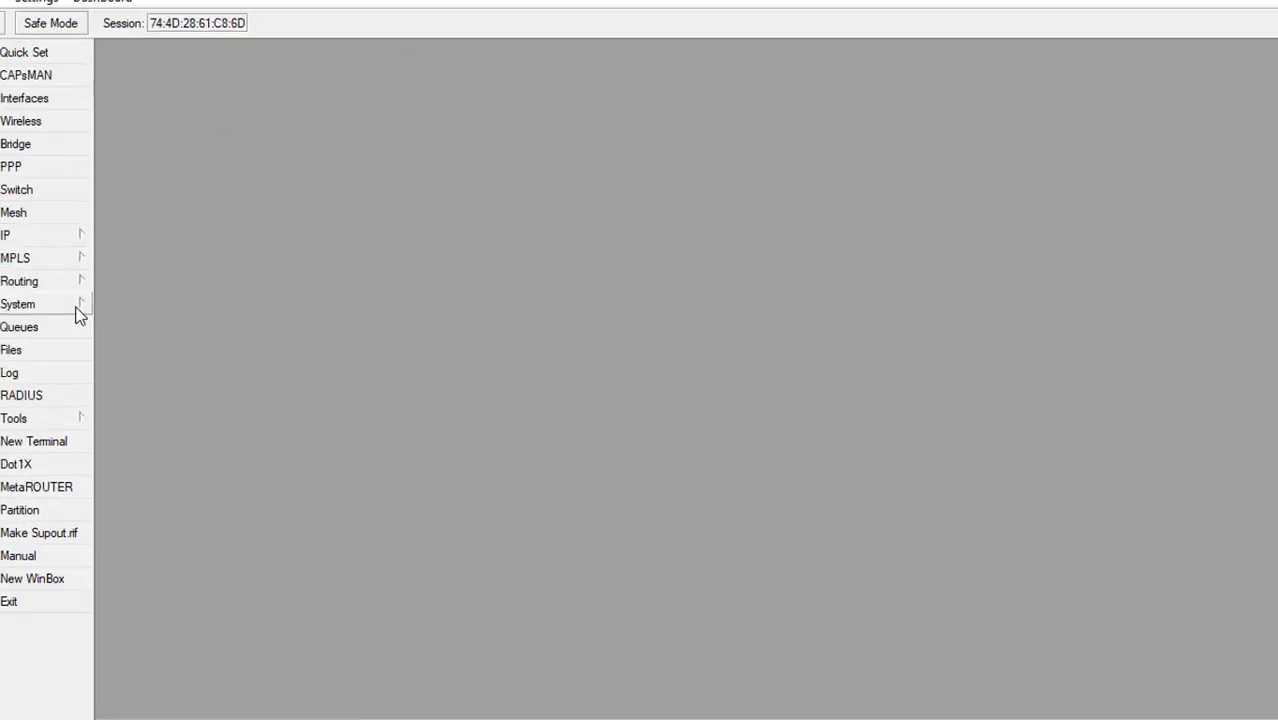
Step: Reboot the router, confirm the restart, and close the disconnected session's reconnect window
left_click(62, 297)
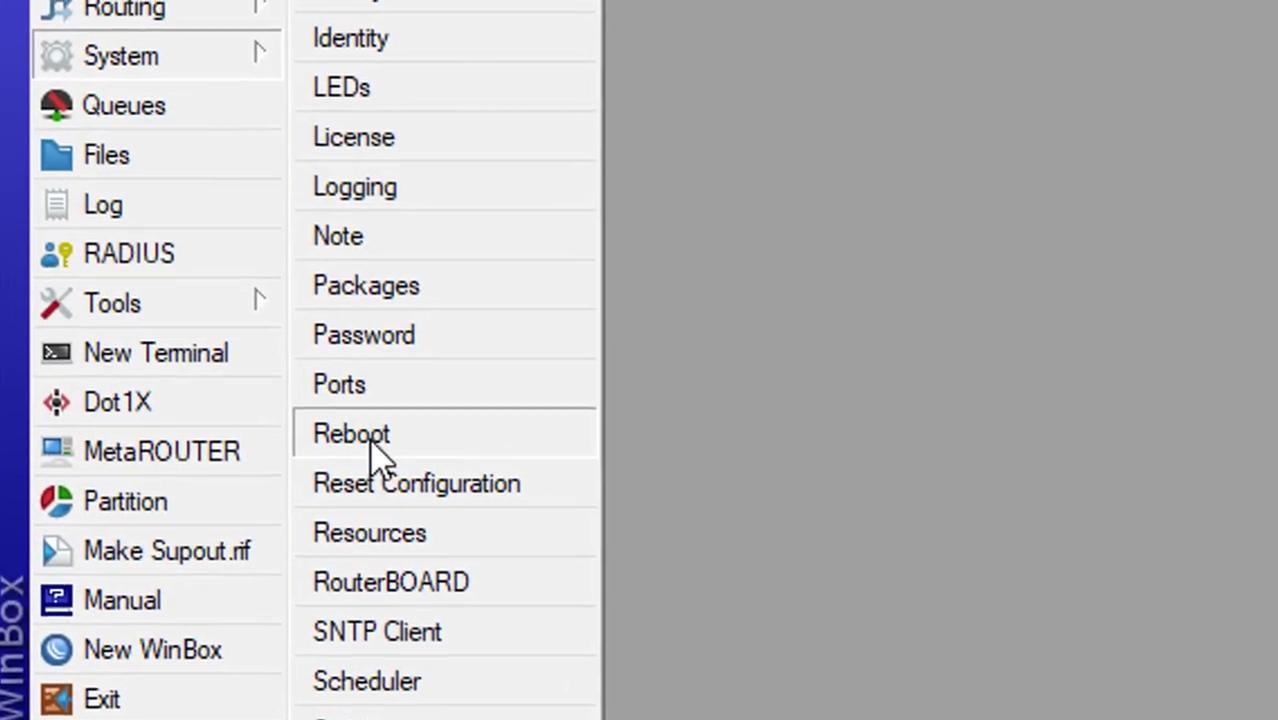
left_click(164, 463)
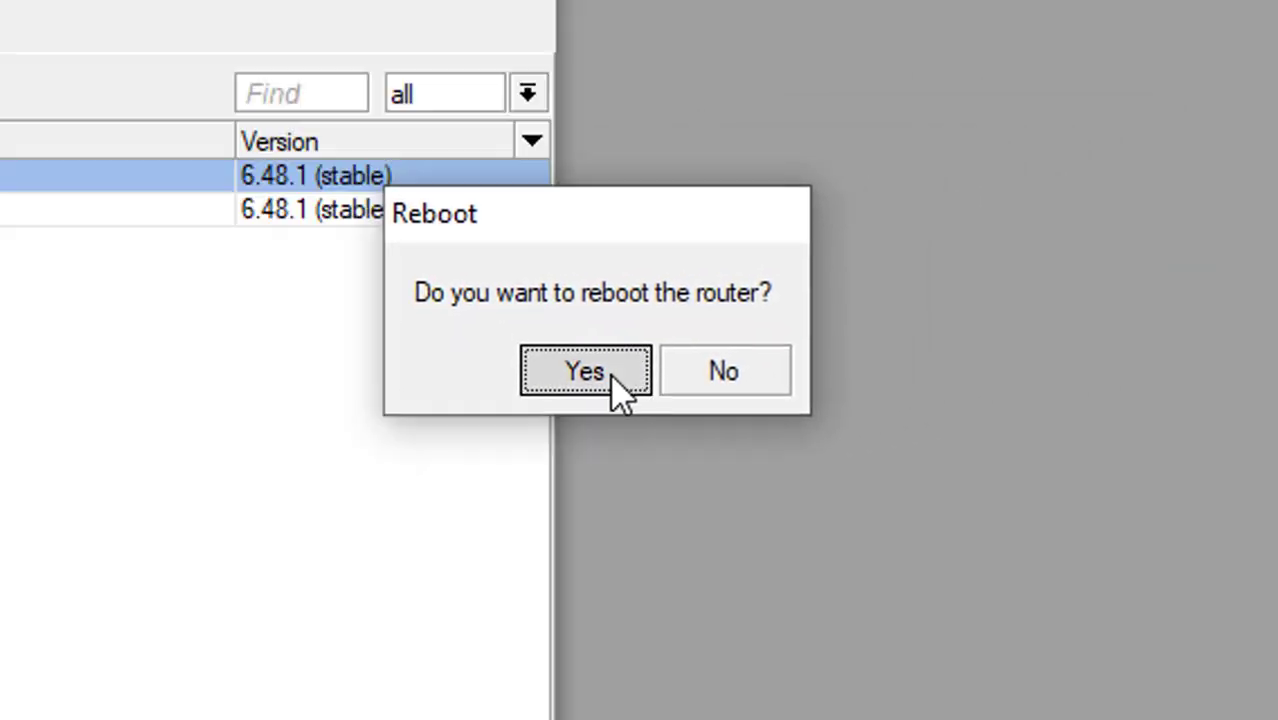
left_click(1077, 279)
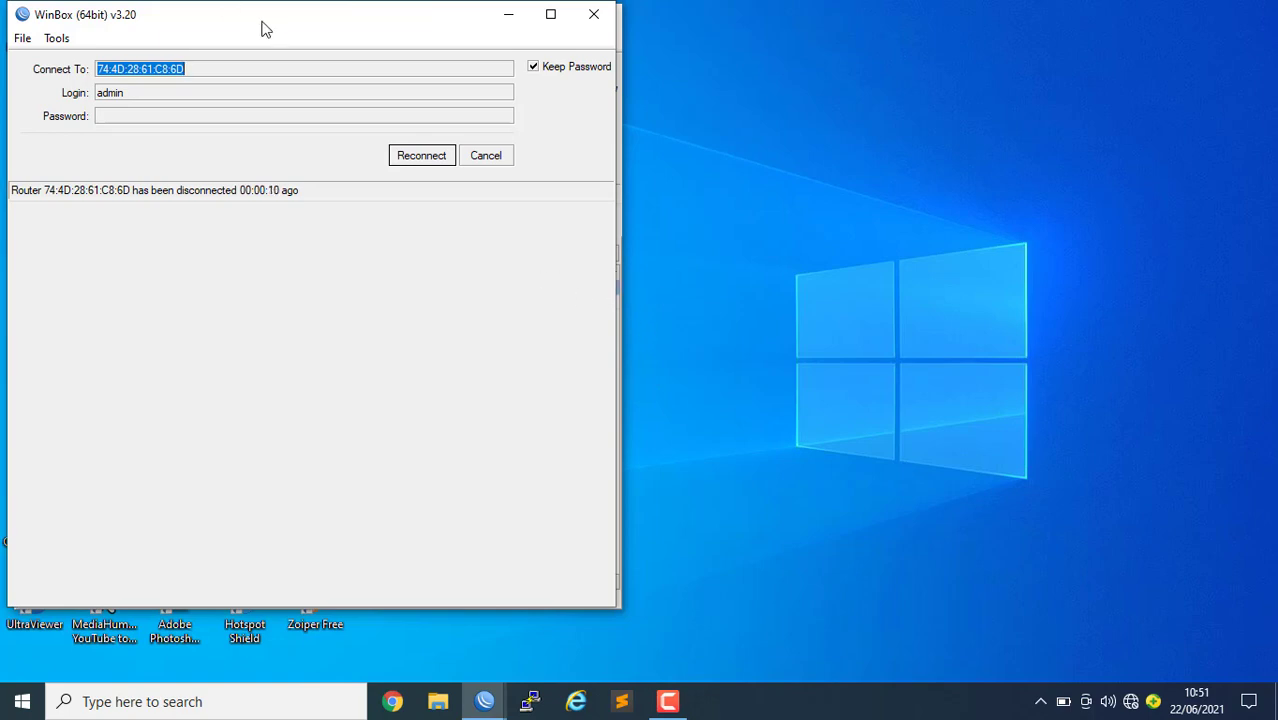
left_click(590, 18)
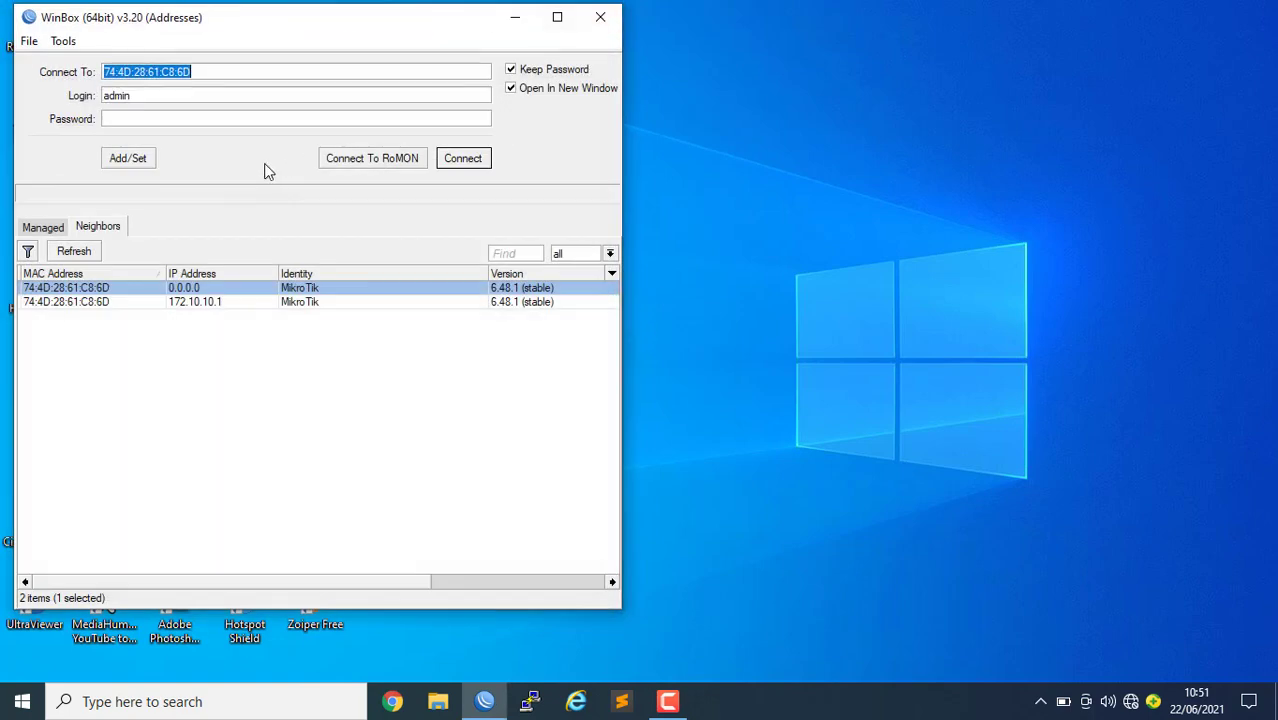
Step: Refresh the list of neighbouring routers and select the MikroTik's IP address 172.10.10.1 as the connection target
left_click(75, 252)
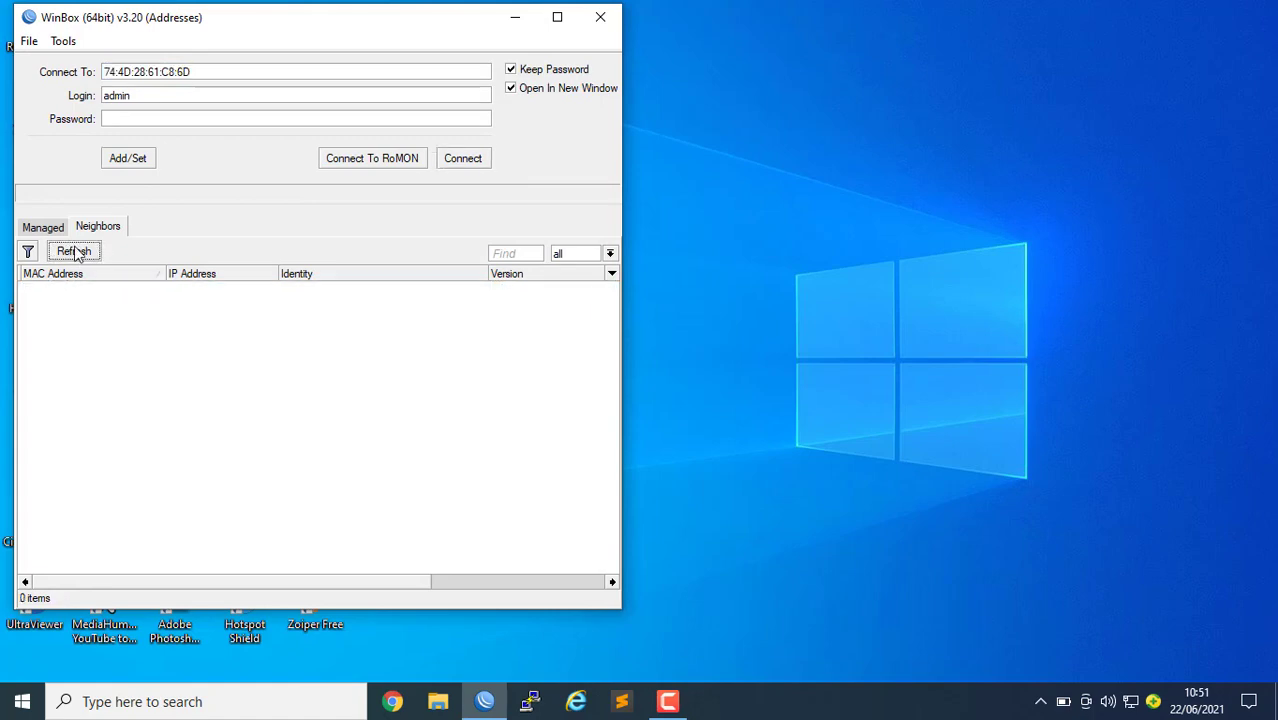
left_click(75, 252)
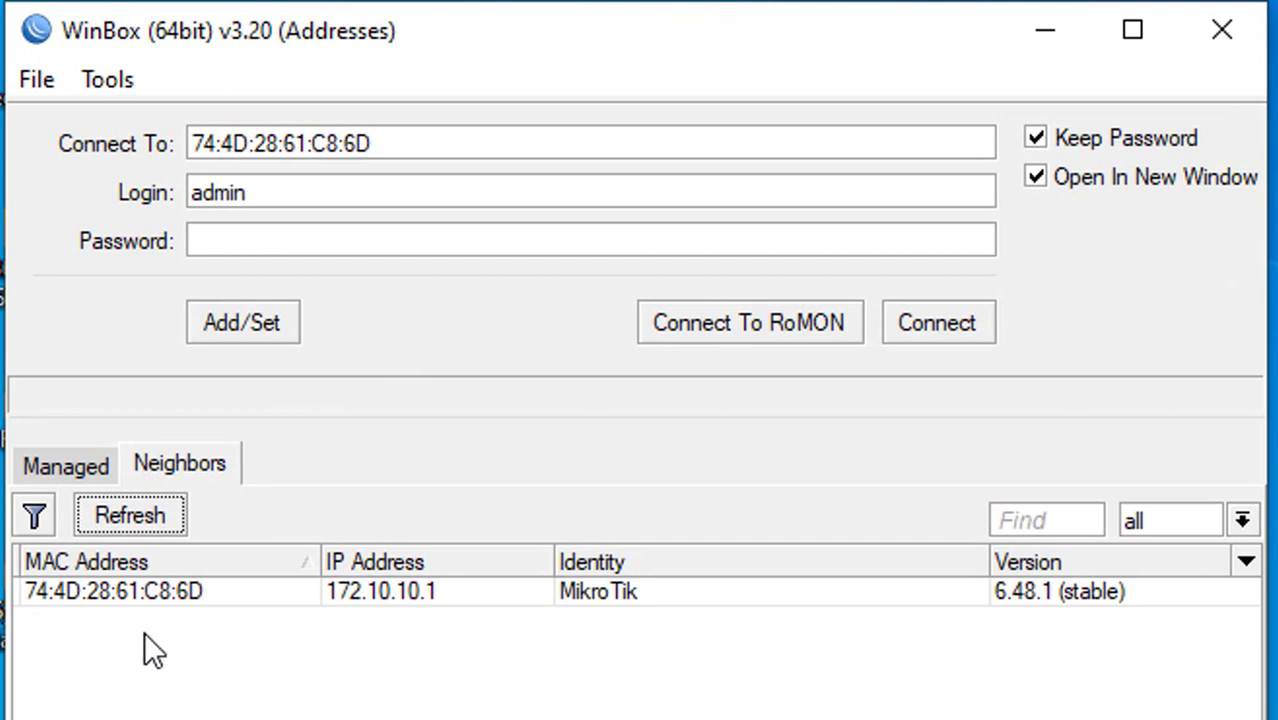
left_click(175, 596)
left_click(400, 593)
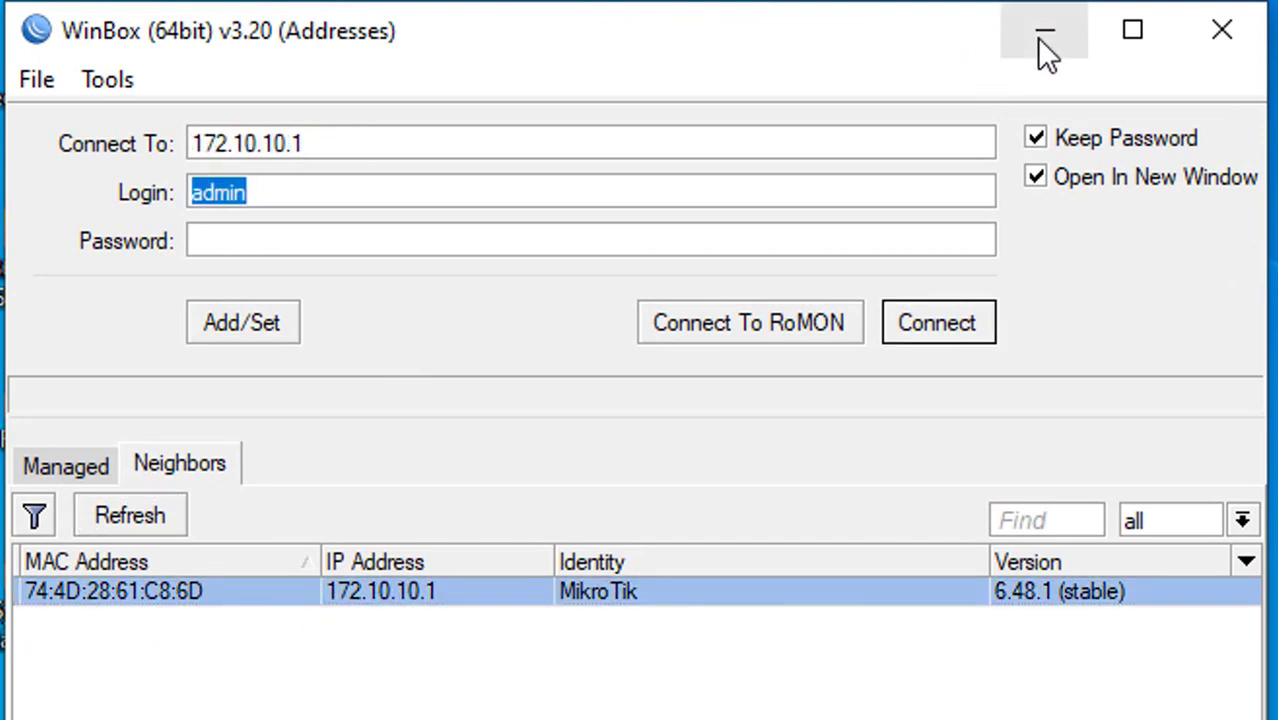
left_click(148, 590)
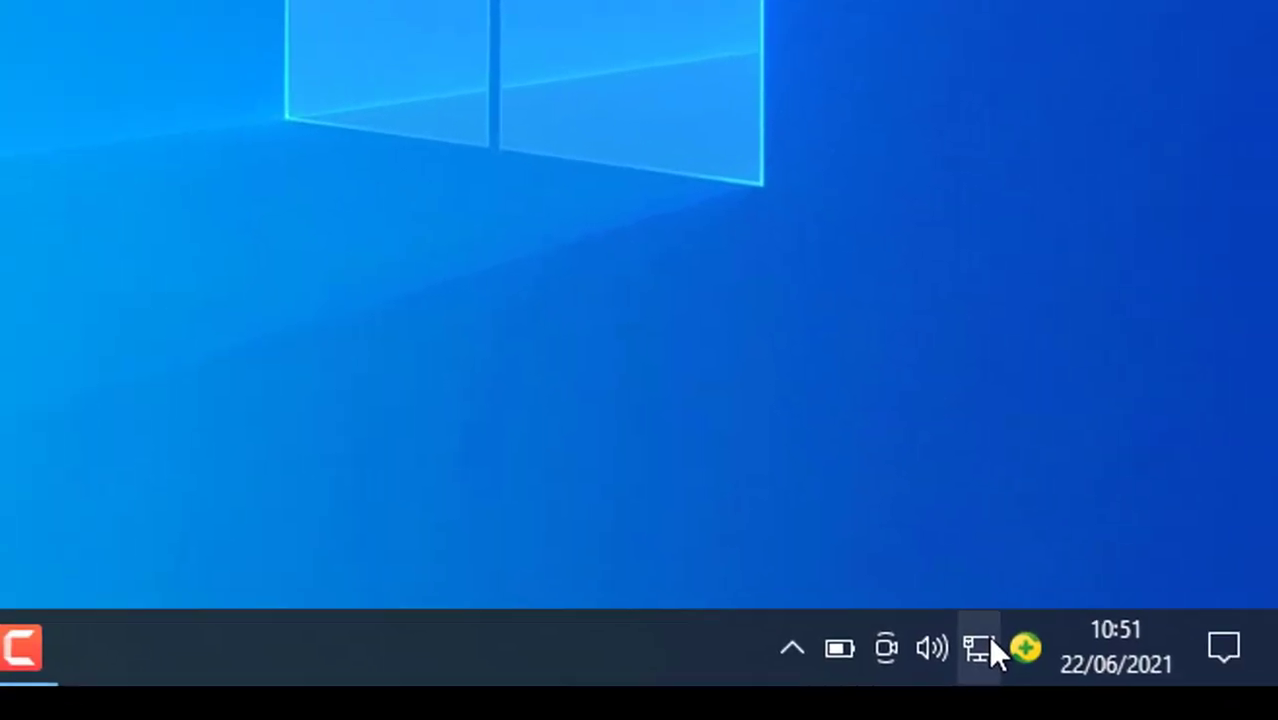
Step: Open the Windows network adapter options and show the connection details of the Ethernet 3 adapter
right_click(970, 645)
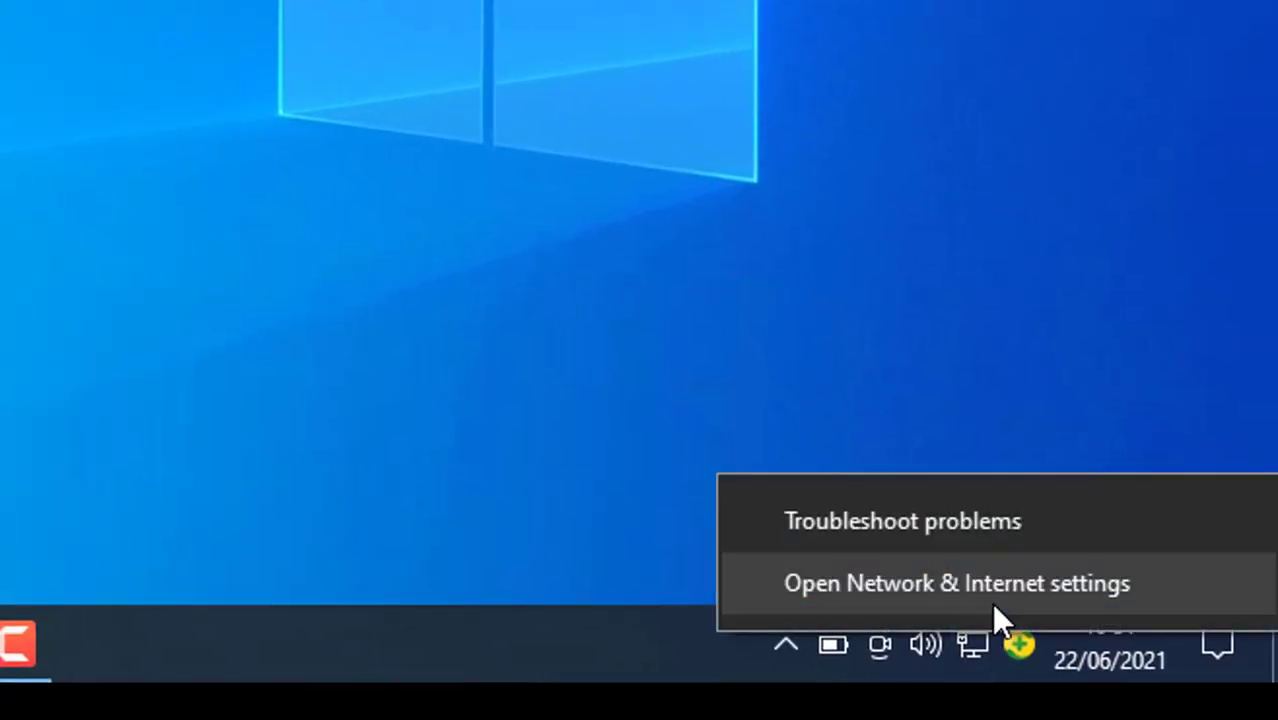
left_click(994, 607)
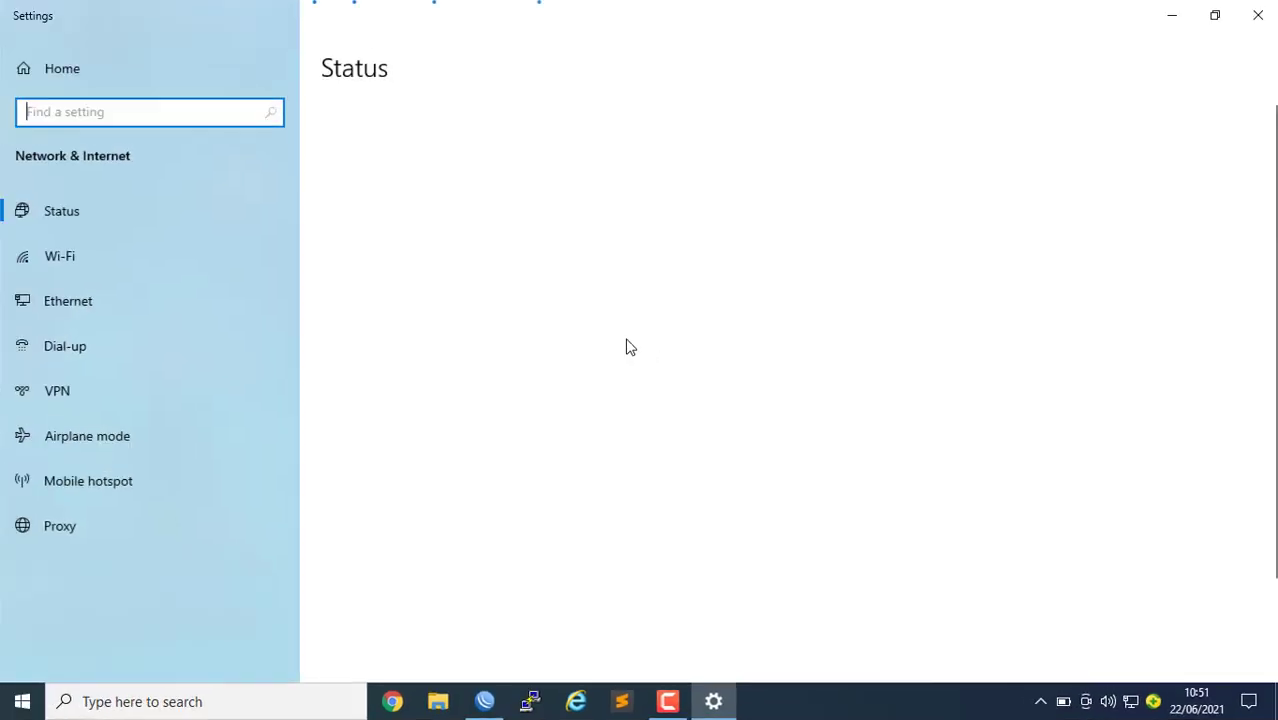
scroll(620, 370, "down", 5)
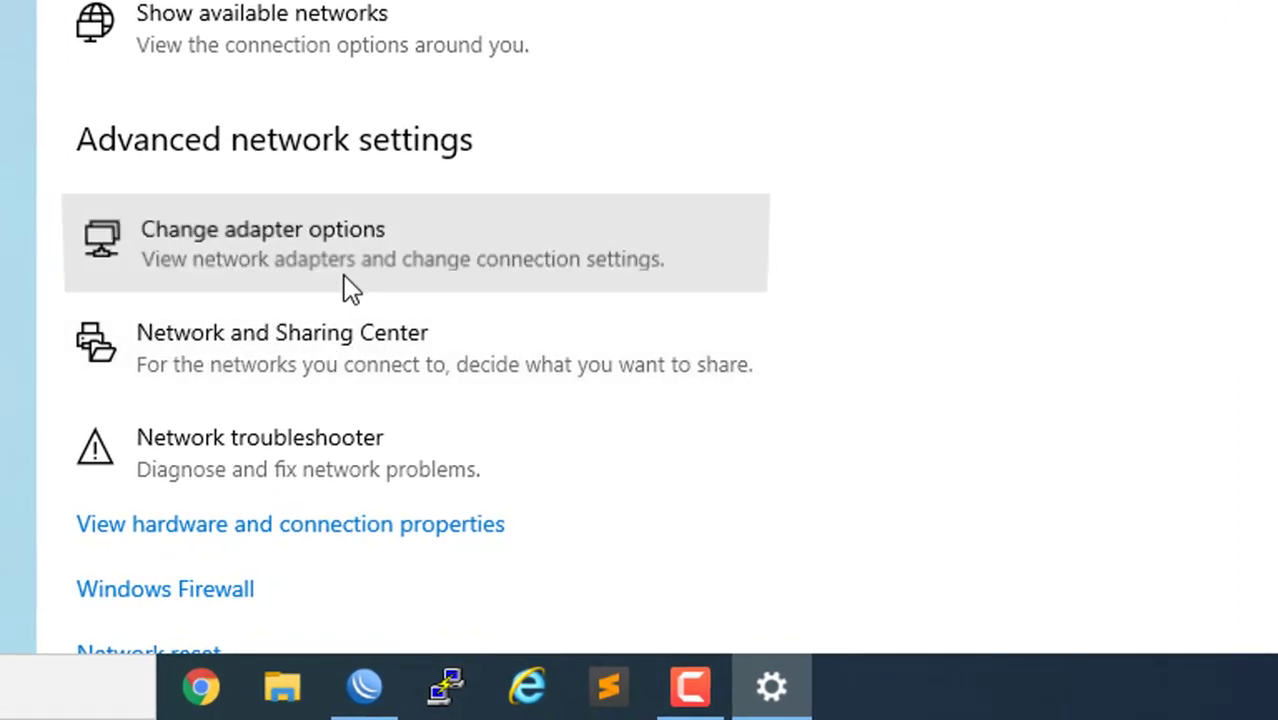
left_click(344, 276)
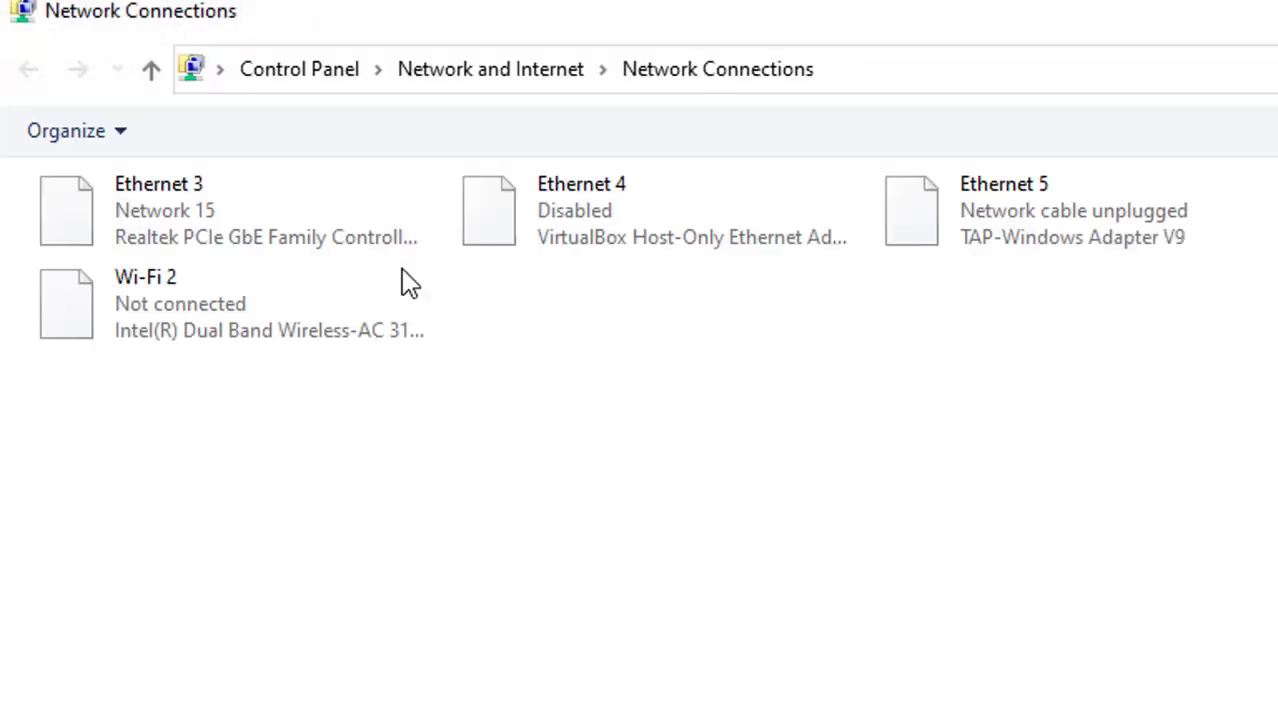
left_click(277, 248)
right_click(277, 248)
left_click(505, 300)
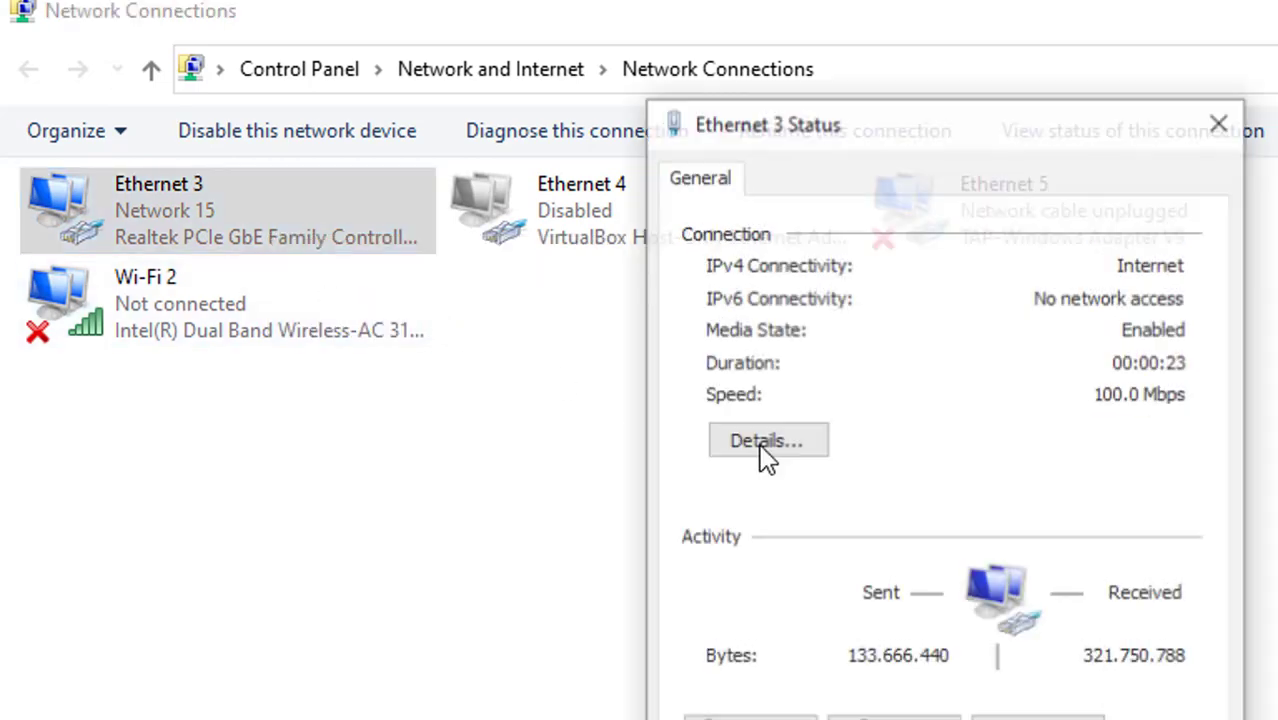
left_click(768, 447)
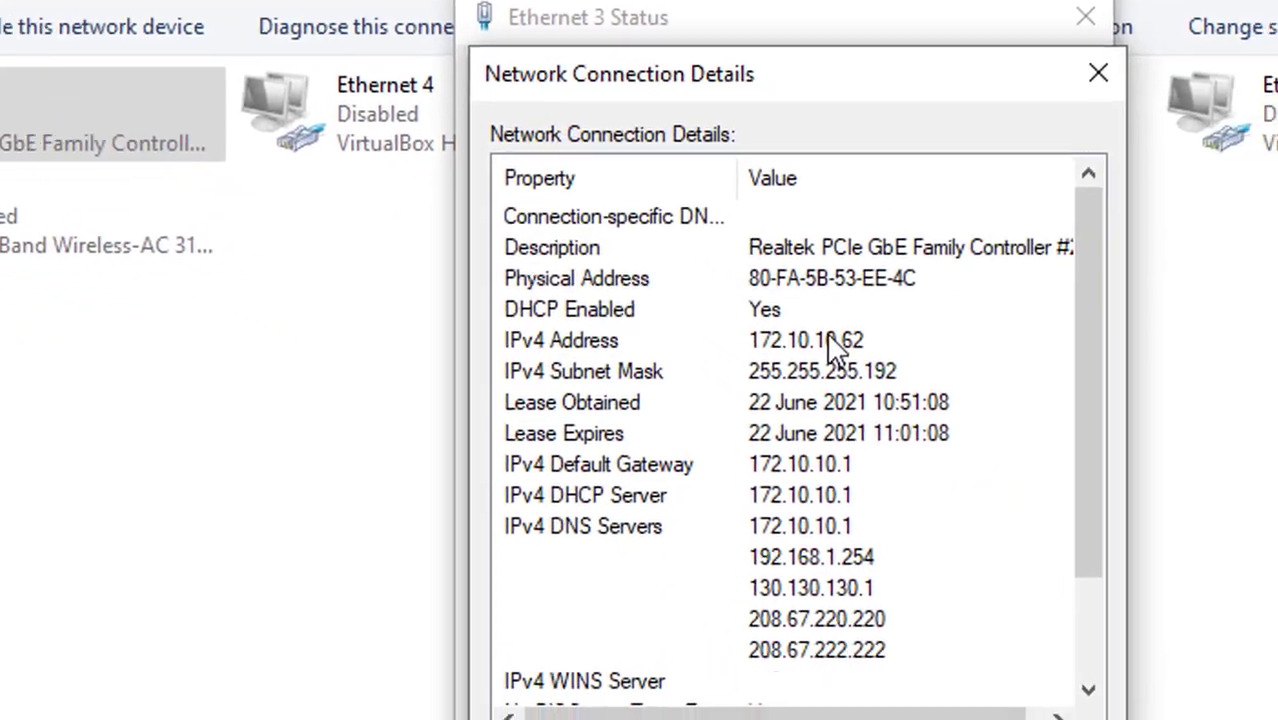
Step: Check the adapter's IPv4 address, default gateway and subnet mask, and close the details, network connections and settings windows
left_click(907, 351)
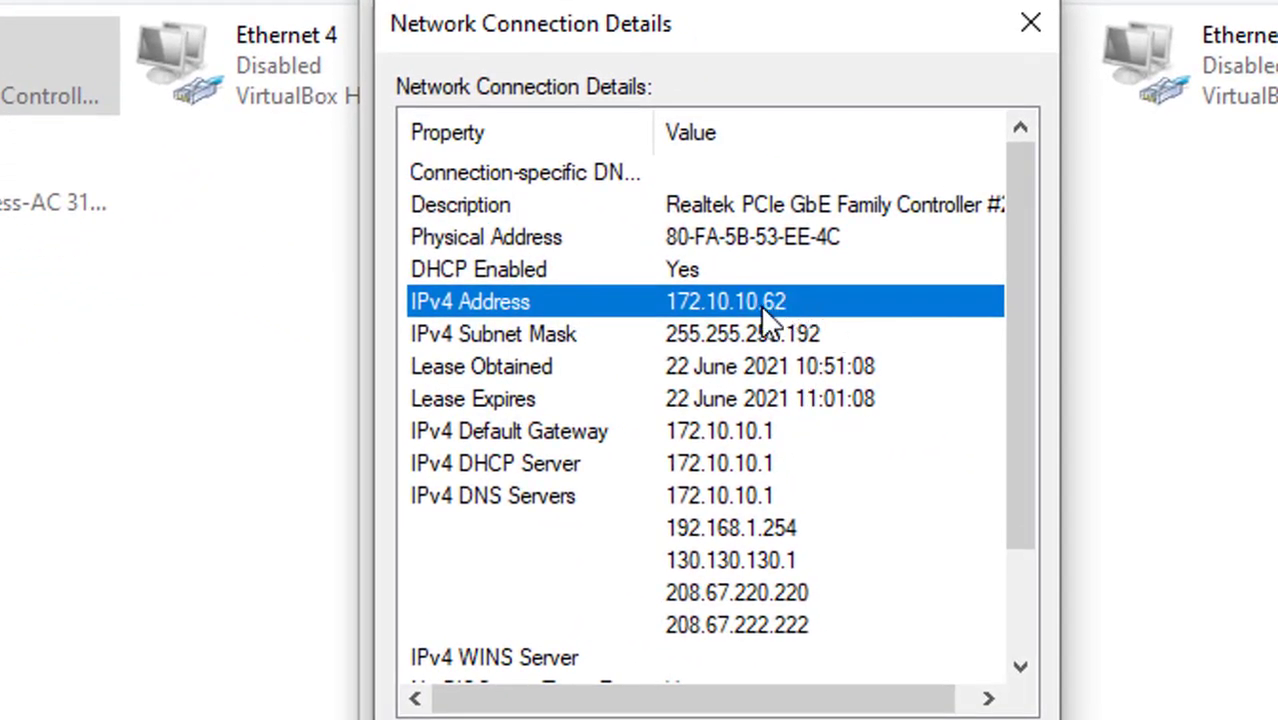
left_click(817, 430)
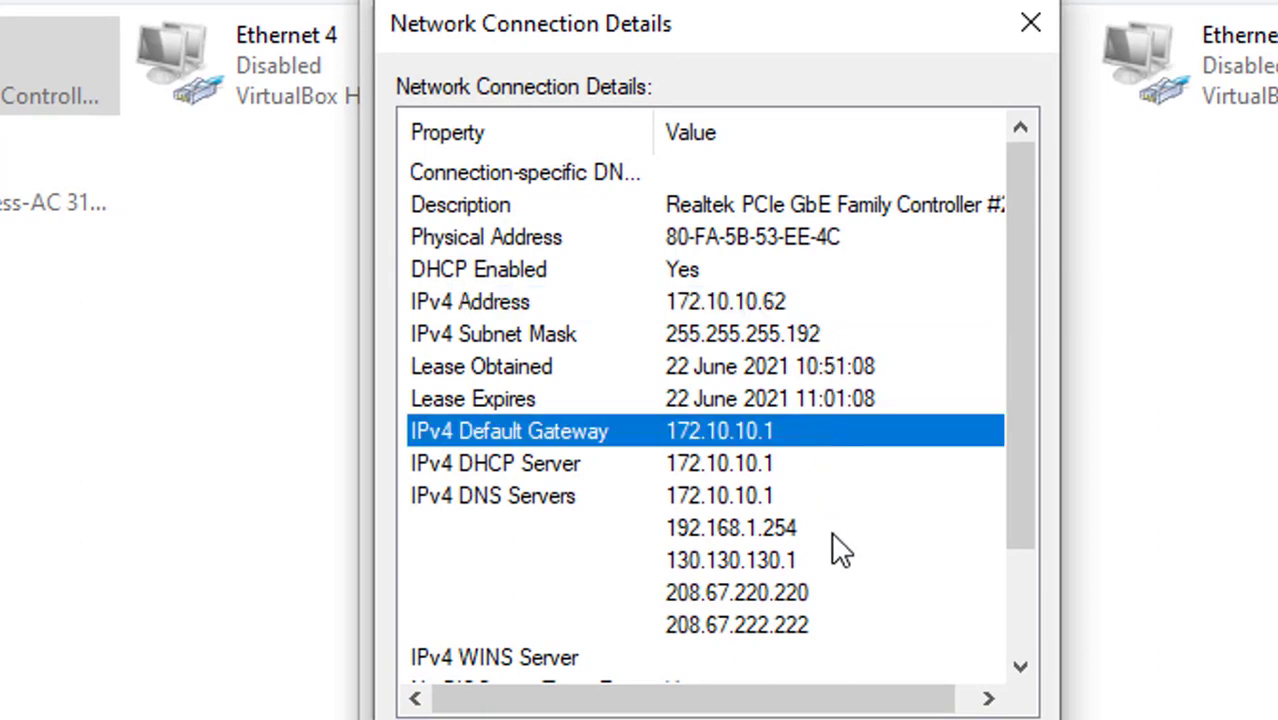
left_click(823, 337)
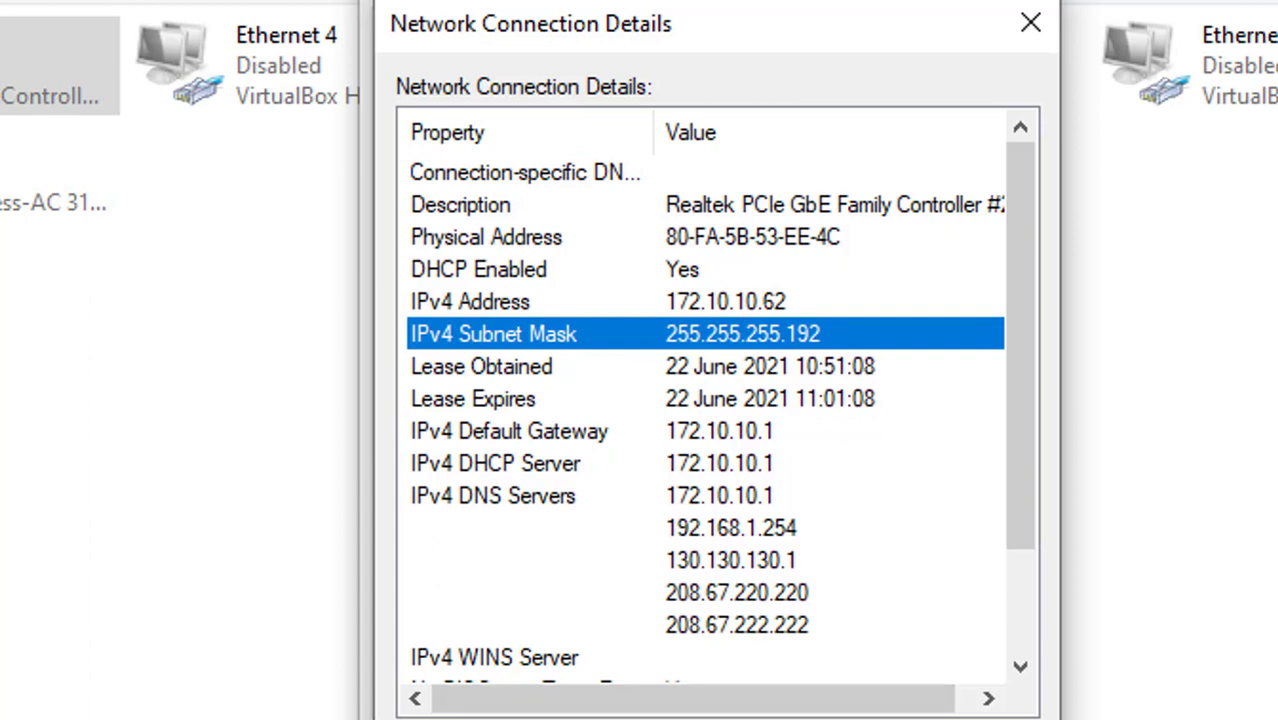
left_click(963, 718)
left_click(916, 702)
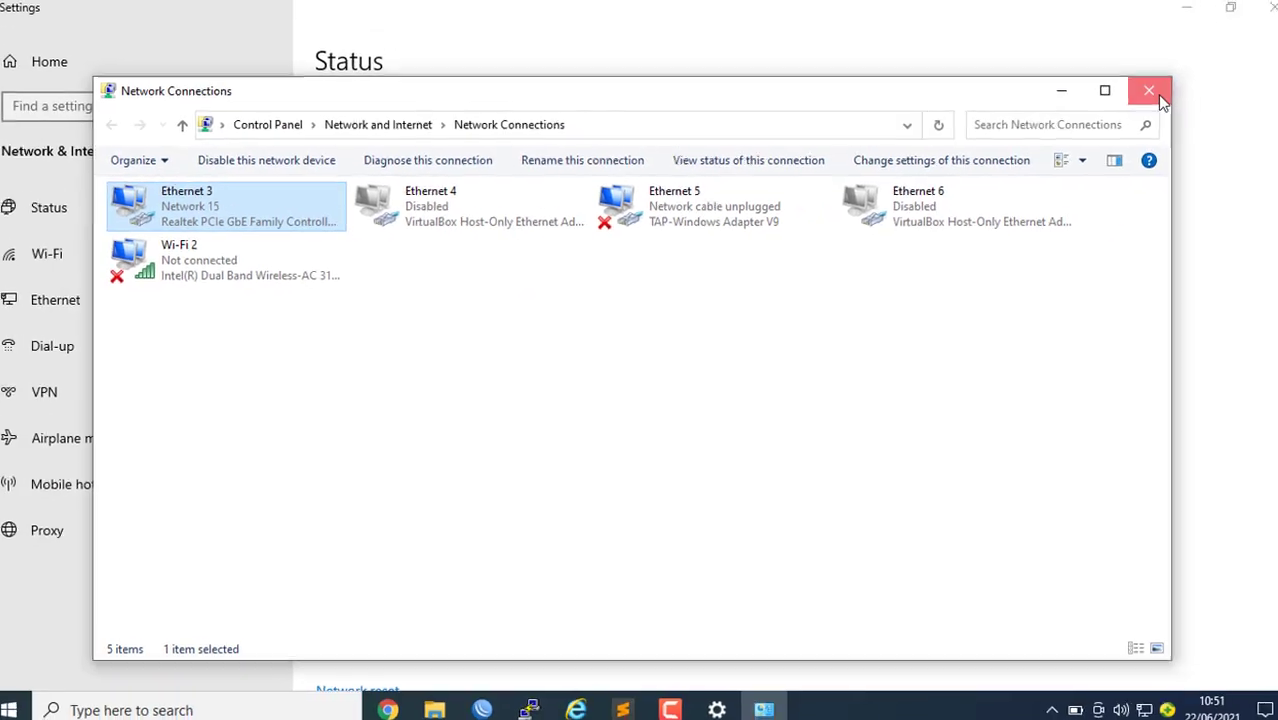
left_click(1149, 91)
left_click(1258, 8)
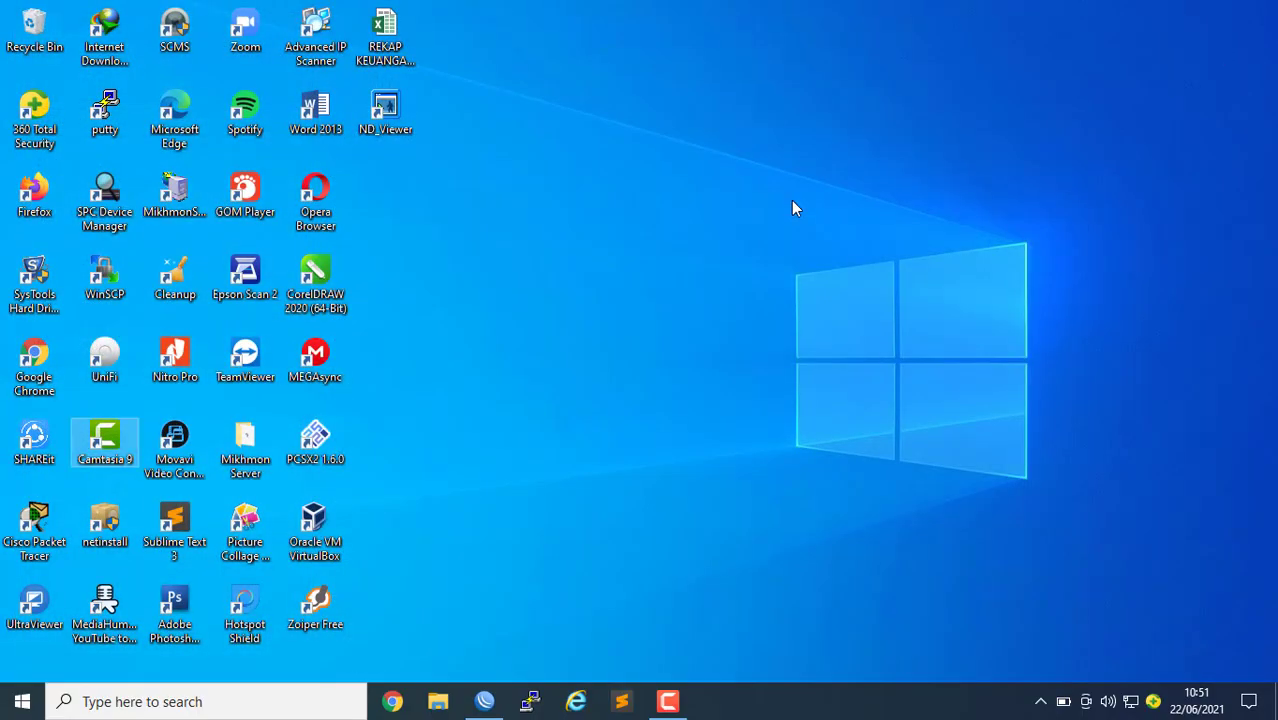
Step: Test internet access by pinging google.com from a Windows command prompt, and close the prompt
key("super+r")
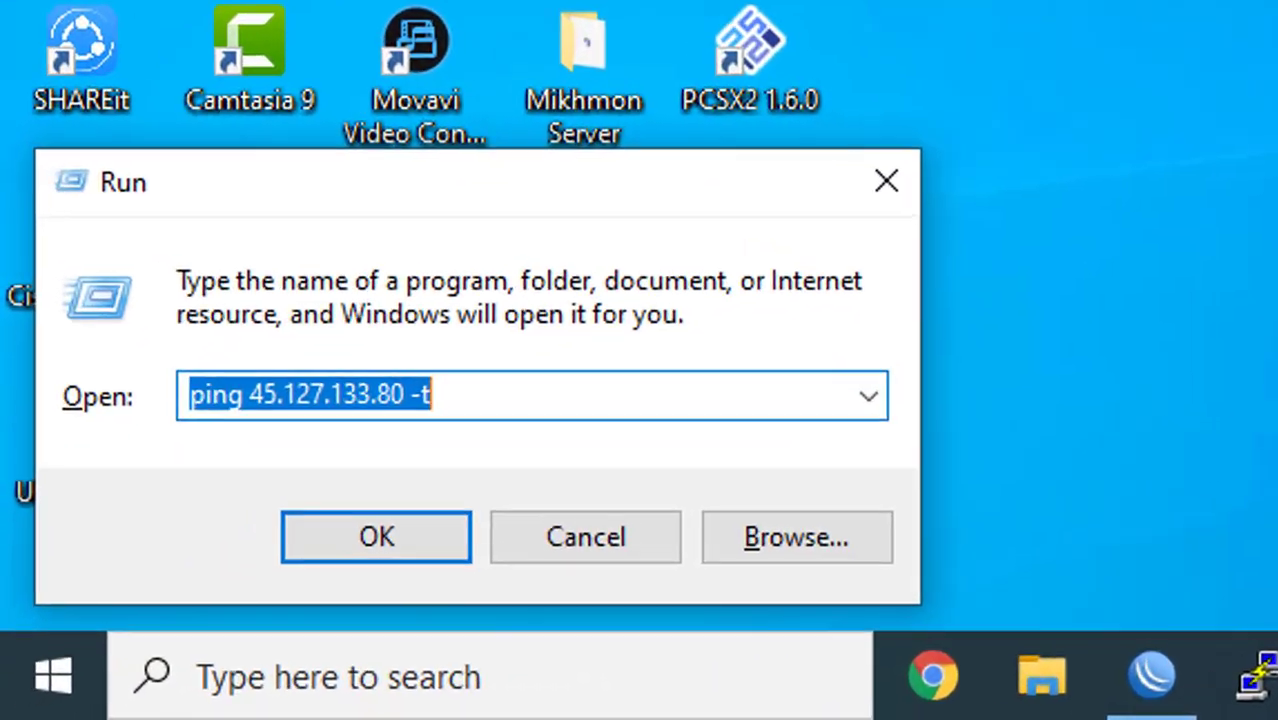
type("cmd")
key("Return")
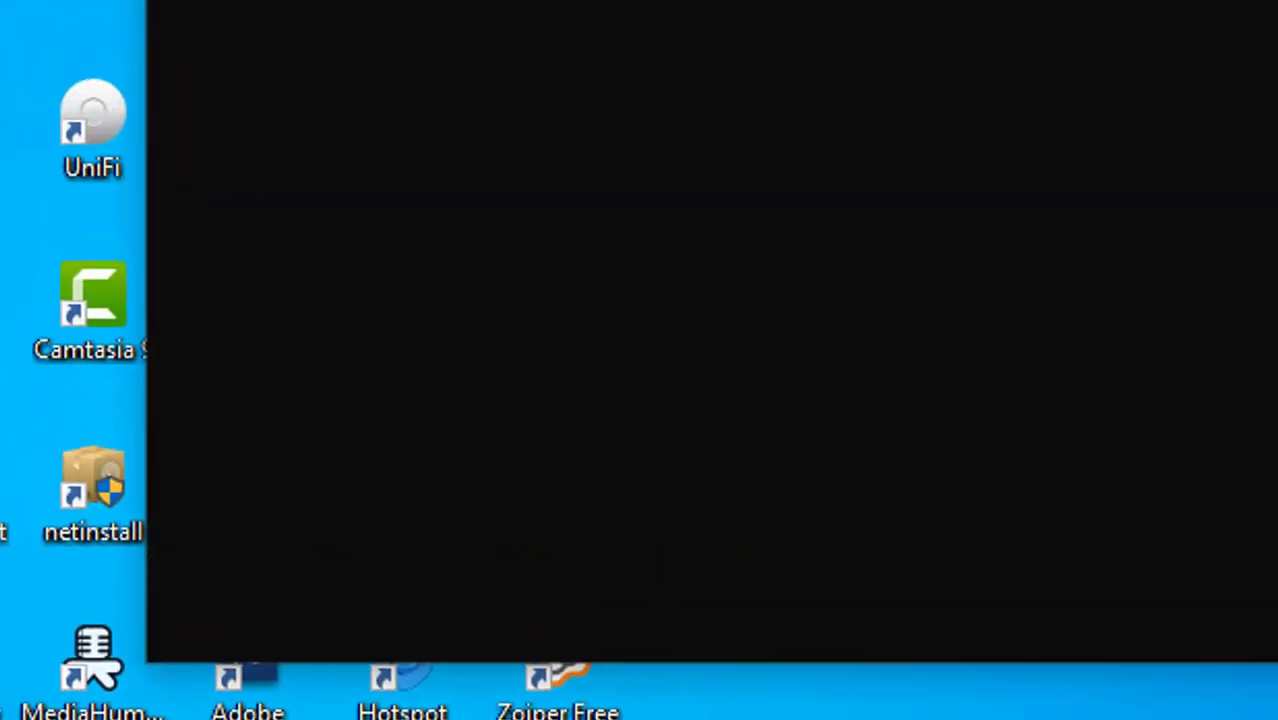
type("ping google.")
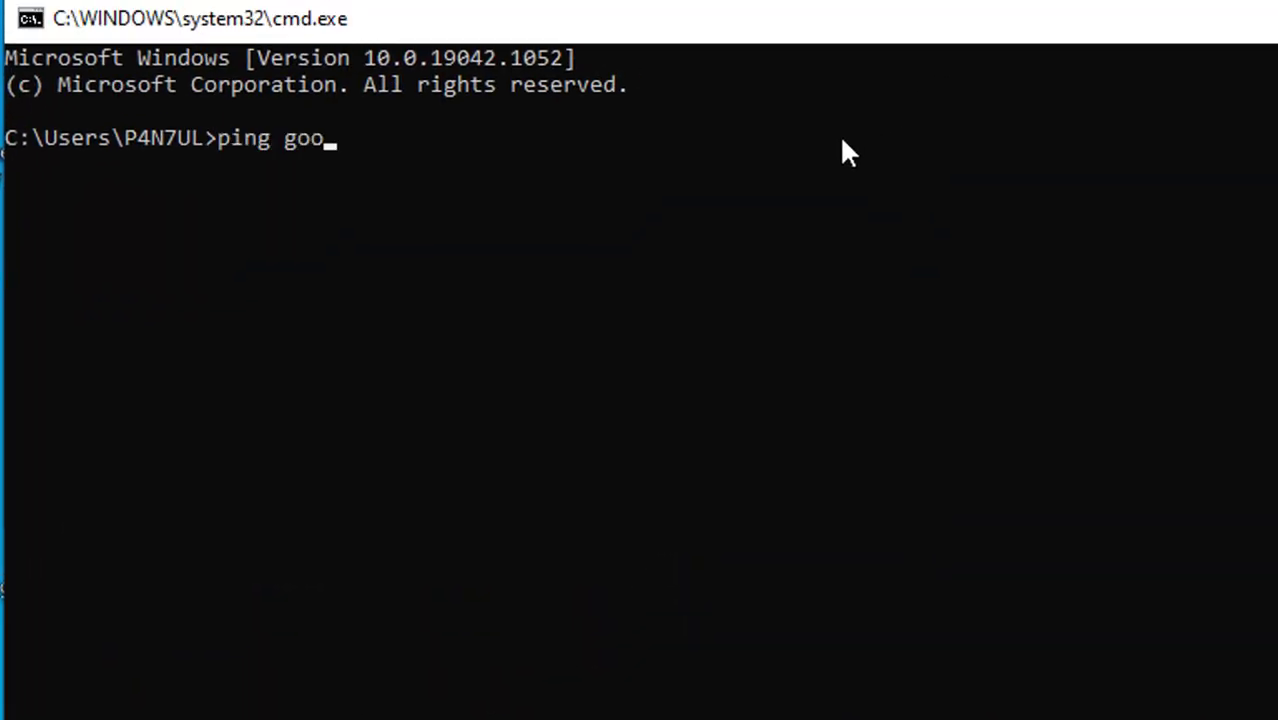
type("com")
key("Return")
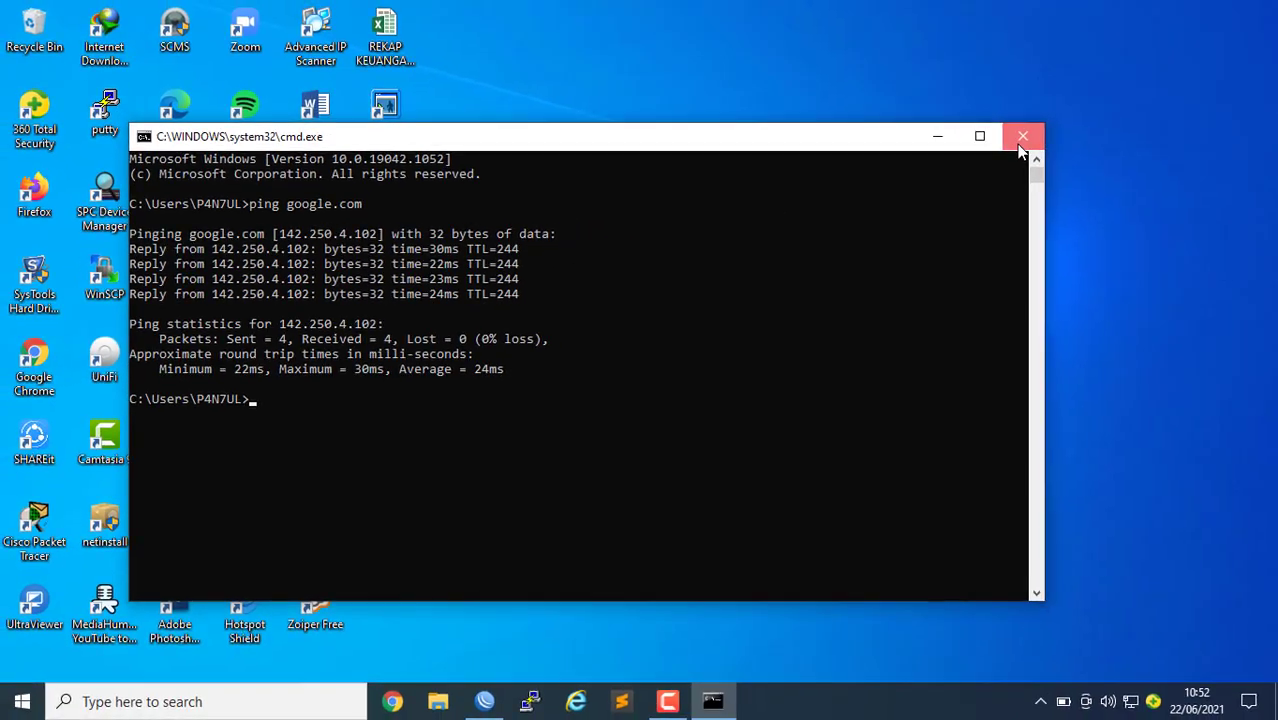
left_click(1022, 137)
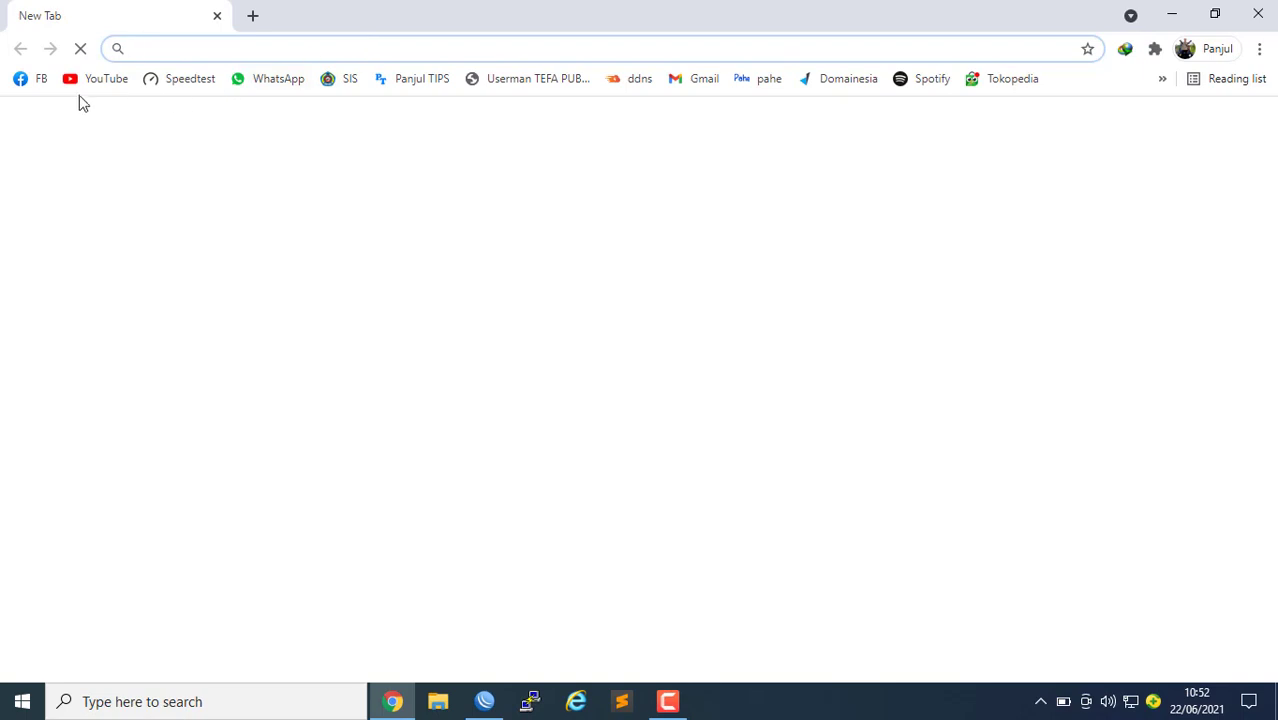
Step: Switch to Chrome, load YouTube, open Speedtest in a new tab and start a speed test
left_click(84, 88)
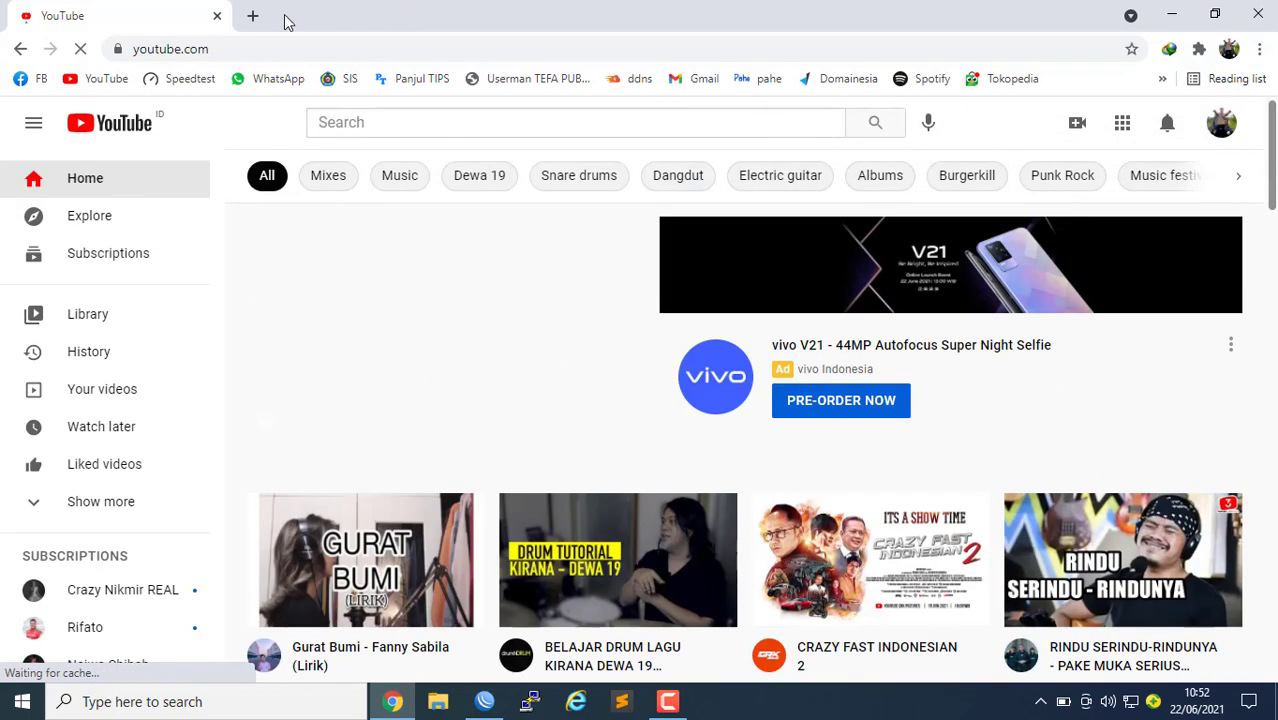
left_click(254, 16)
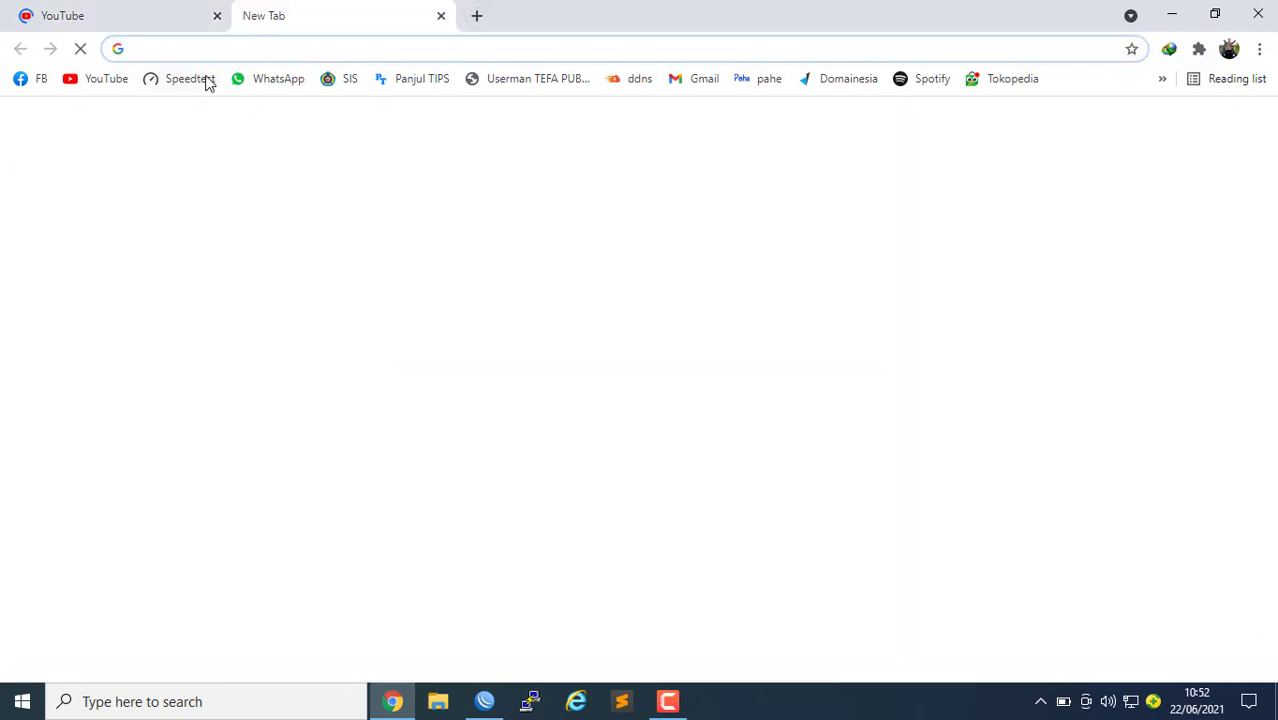
left_click(207, 84)
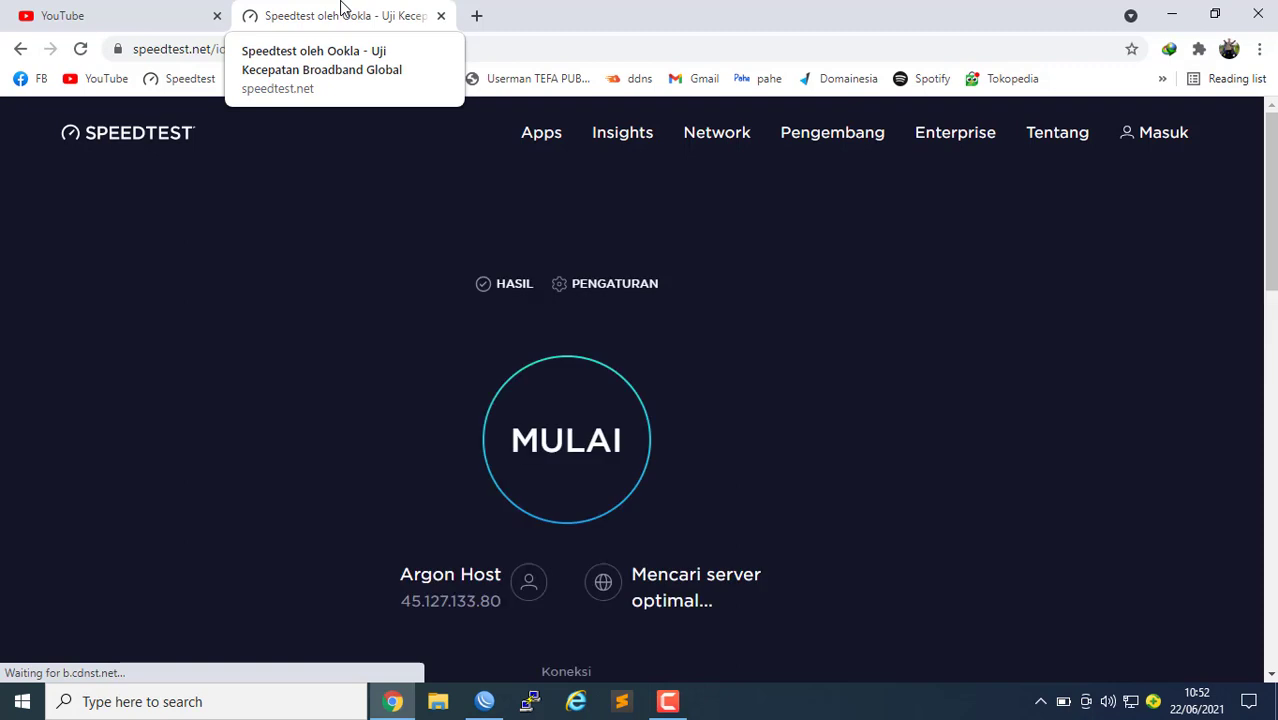
left_click(614, 445)
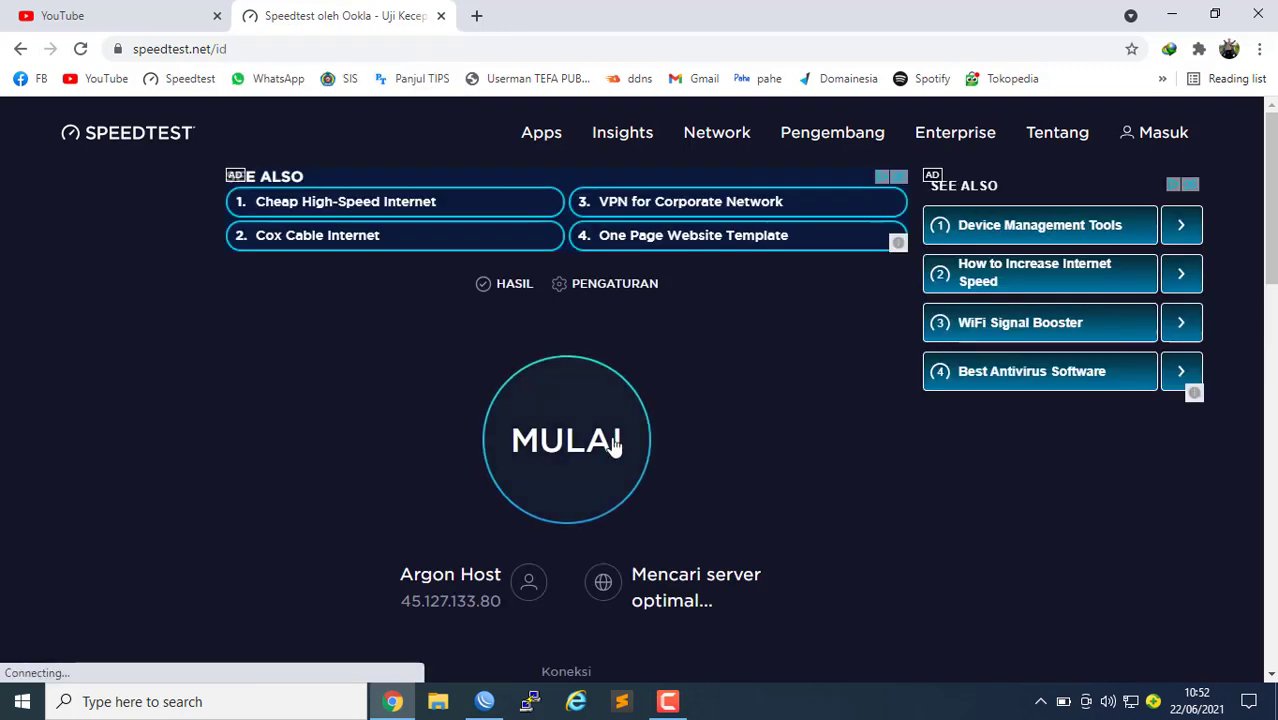